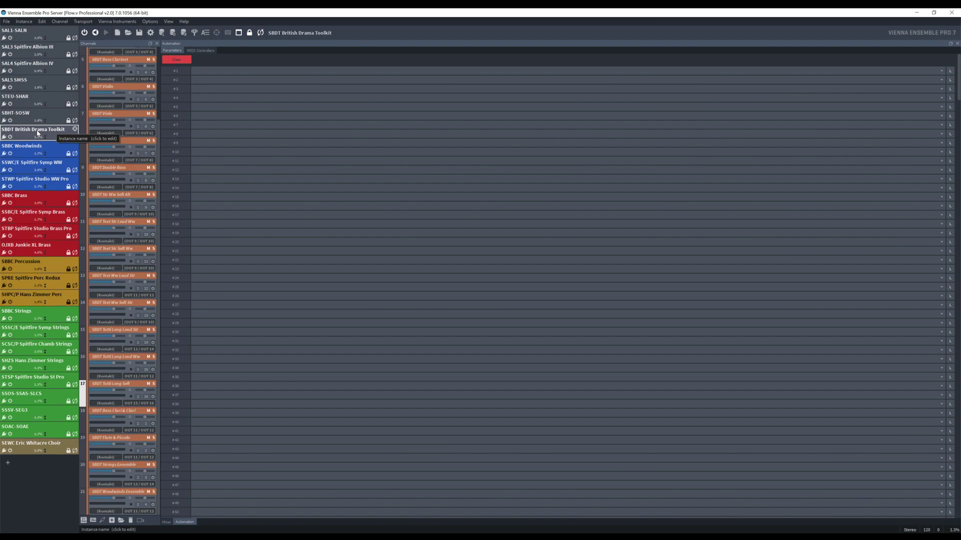
Add a new instance below SBDT British Drama Toolkit and name it 'SARO Spitfire Abbey Road One'.
{"action": "left_click", "coordinate": [7, 467]}
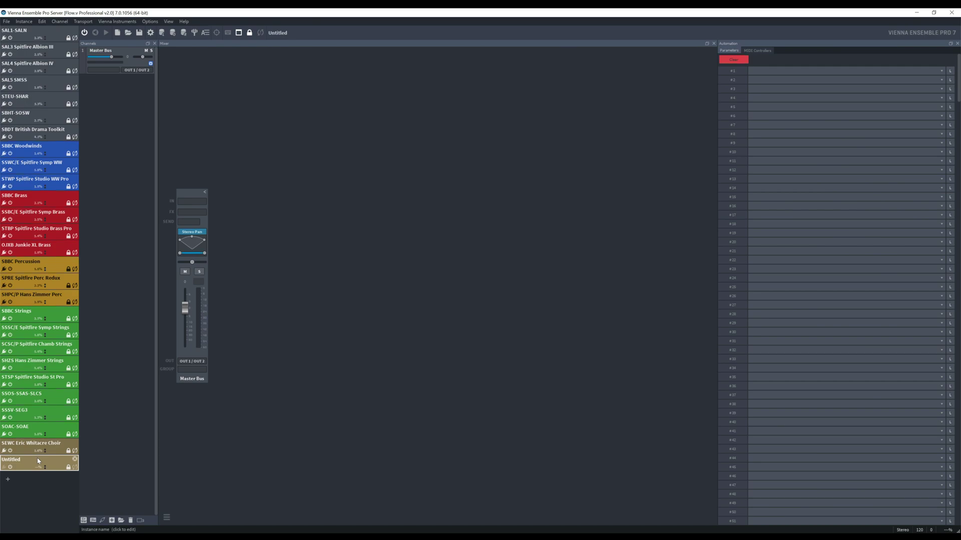
{"action": "left_click_drag", "start_coordinate": [38, 461], "coordinate": [34, 147]}
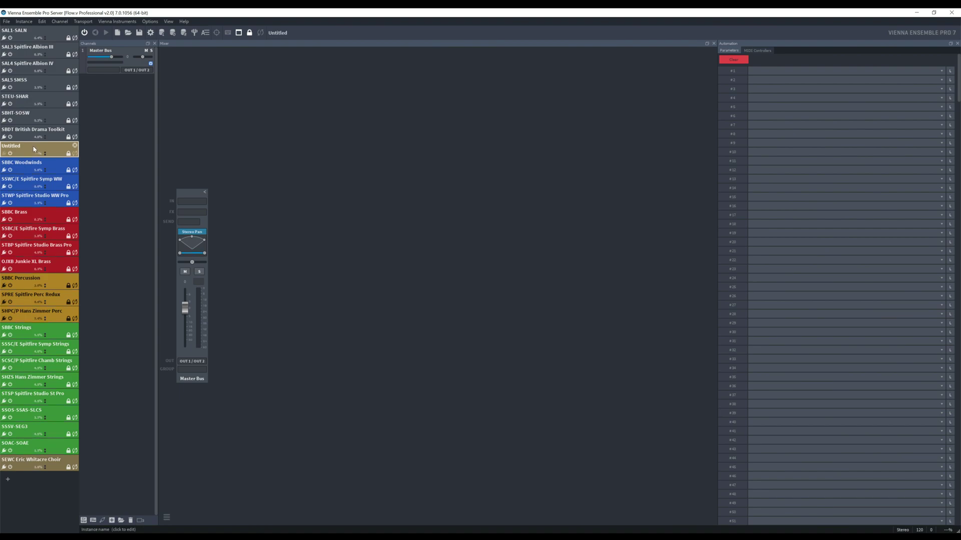
{"action": "left_click", "coordinate": [34, 147]}
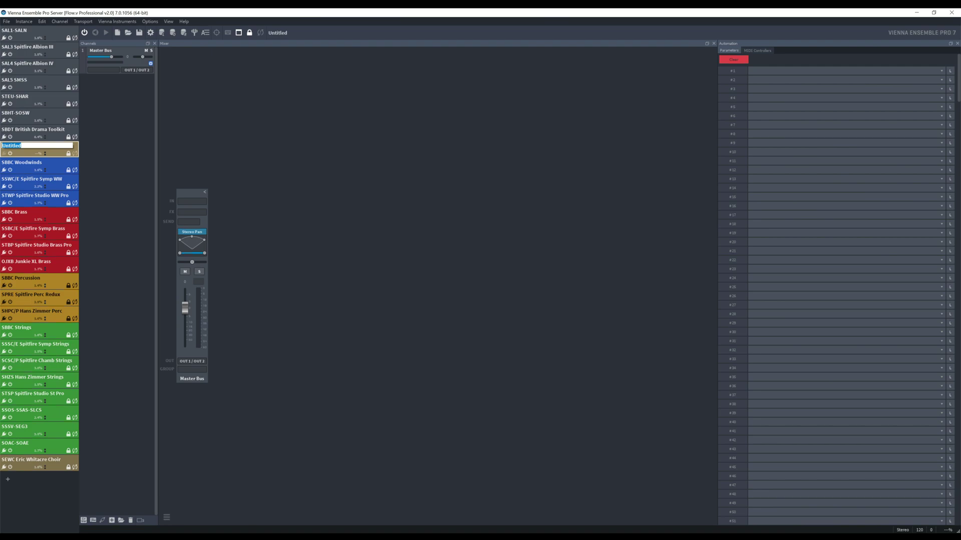
{"action": "type", "text": "SARO Spitfire Abbey Road One"}
{"action": "key", "text": "Return"}
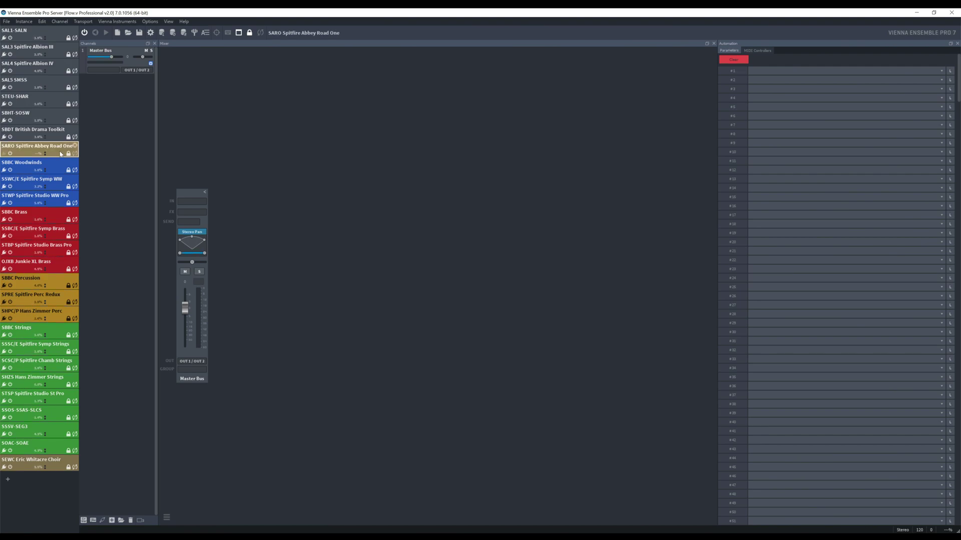
Recolour the SARO Spitfire Abbey Road One instance grey instead of tan.
{"action": "right_click", "coordinate": [45, 151]}
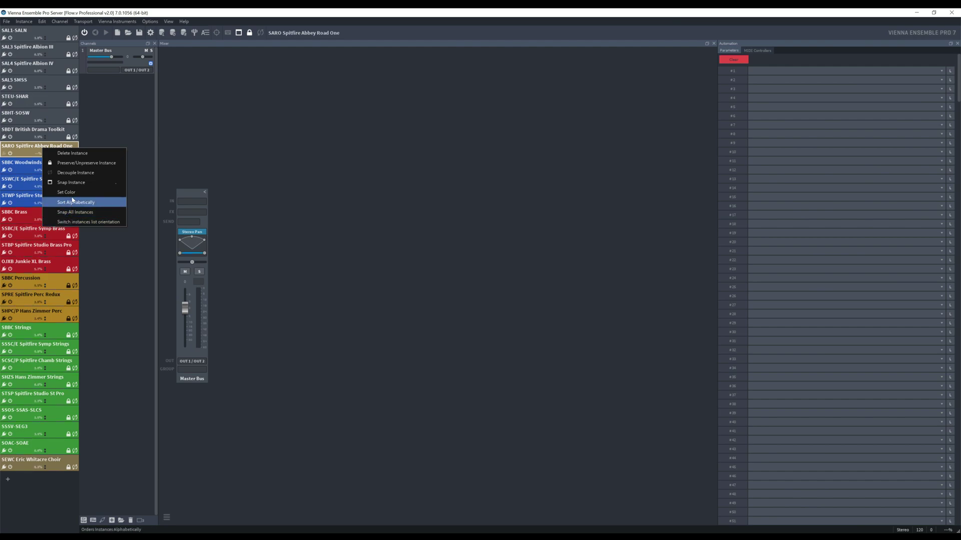
{"action": "left_click", "coordinate": [69, 193]}
{"action": "left_click", "coordinate": [5, 180]}
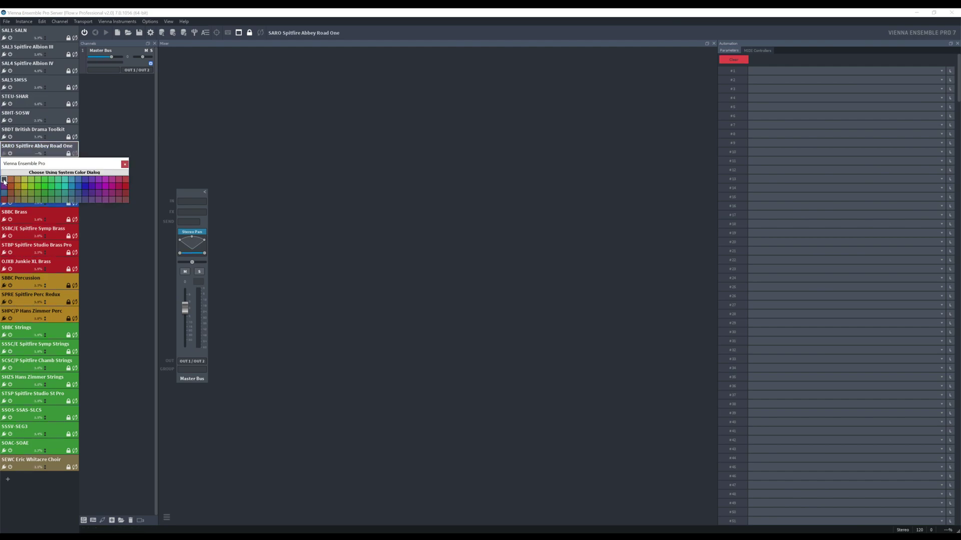
{"action": "left_click", "coordinate": [124, 164]}
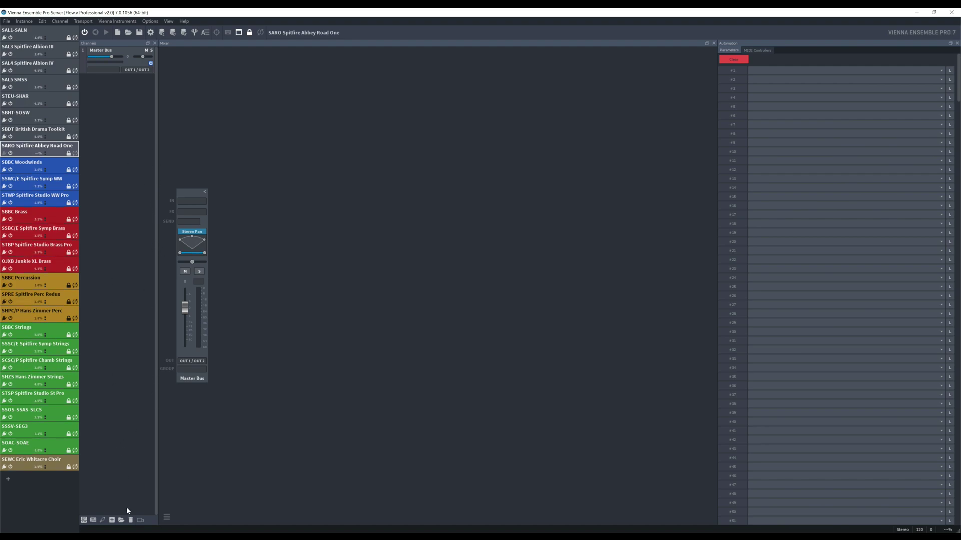
Add two channels to the SARO instance and route Channel 1 to OUT 1 / OUT 2.
{"action": "left_click", "coordinate": [111, 520]}
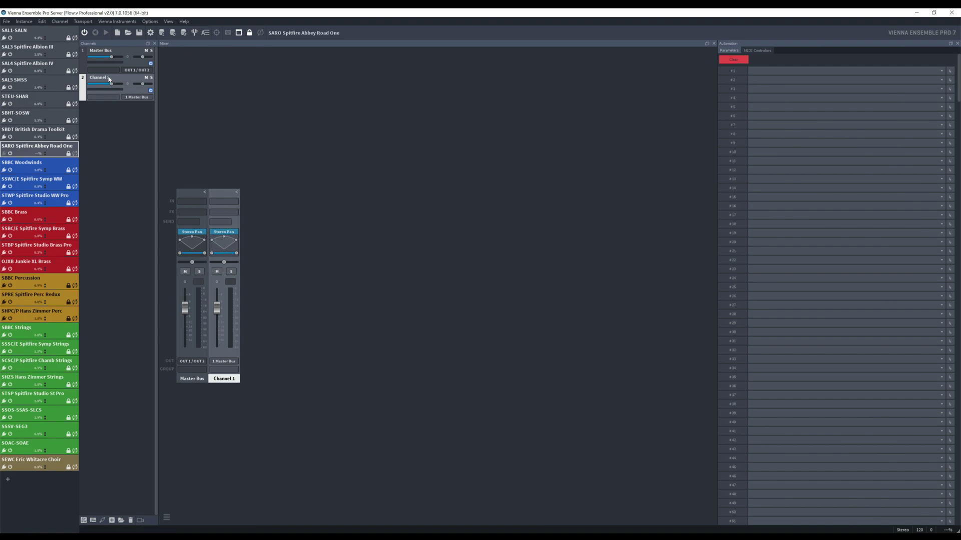
{"action": "left_click", "coordinate": [112, 521]}
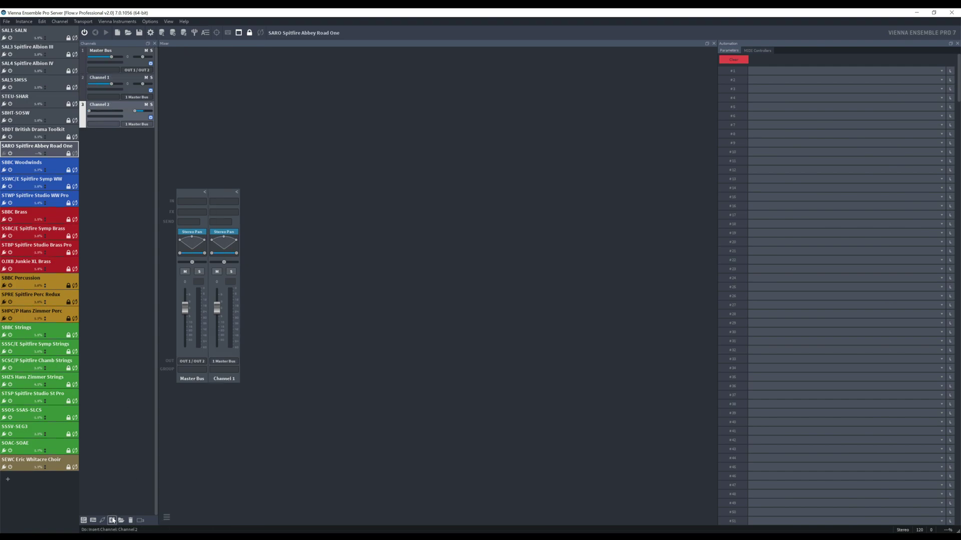
{"action": "left_click", "coordinate": [149, 98]}
{"action": "mouse_move", "coordinate": [180, 125]}
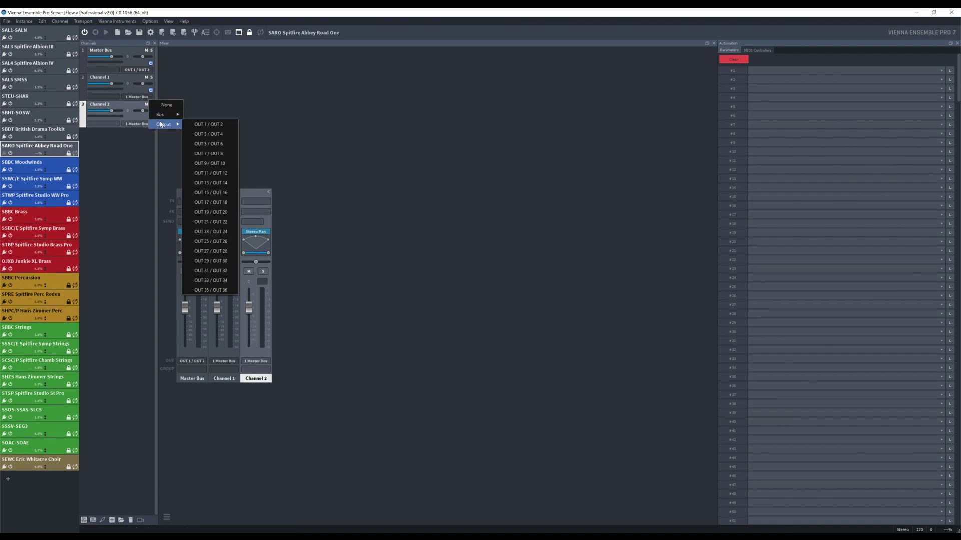
{"action": "left_click", "coordinate": [192, 125]}
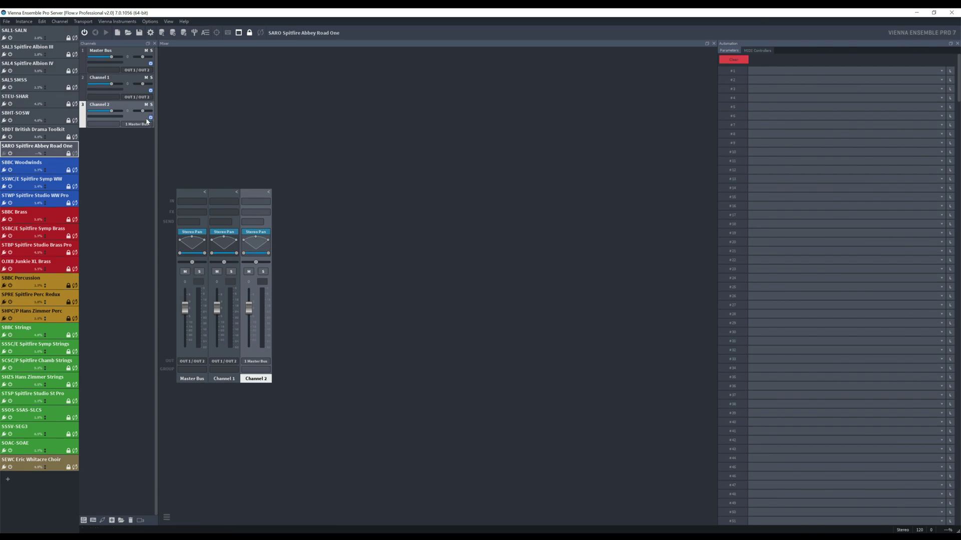
Route Channel 2 to OUT 3 / OUT 4.
{"action": "left_click", "coordinate": [150, 126]}
{"action": "mouse_move", "coordinate": [166, 152]}
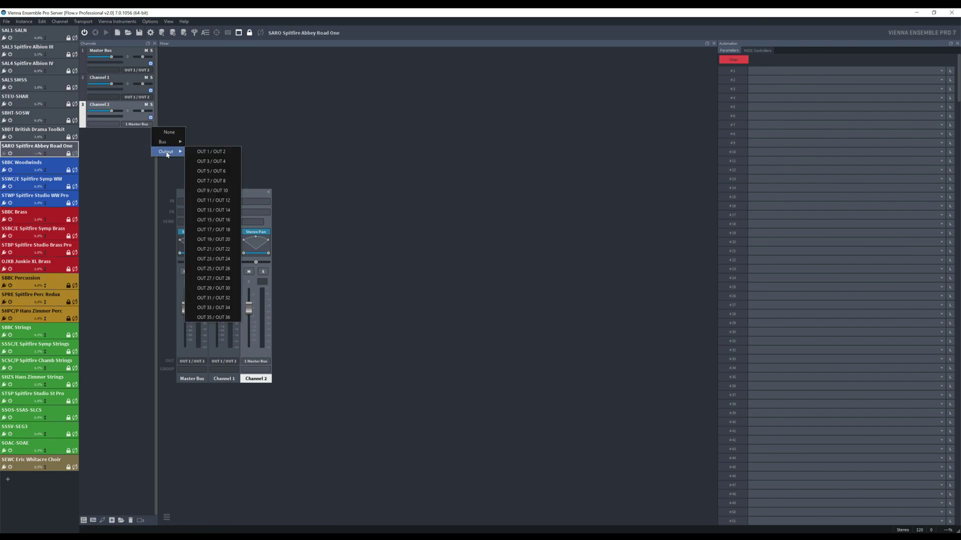
{"action": "left_click", "coordinate": [210, 163]}
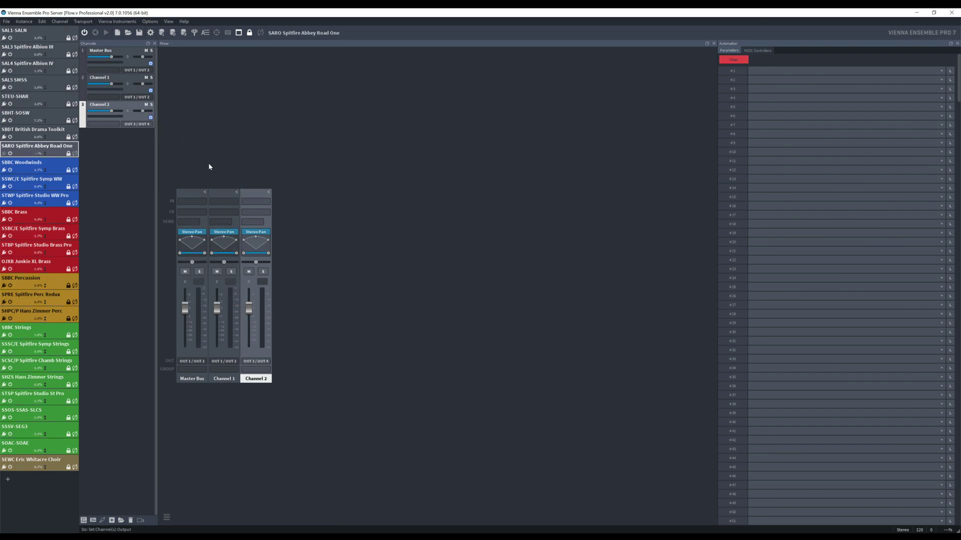
{"action": "left_click", "coordinate": [109, 92]}
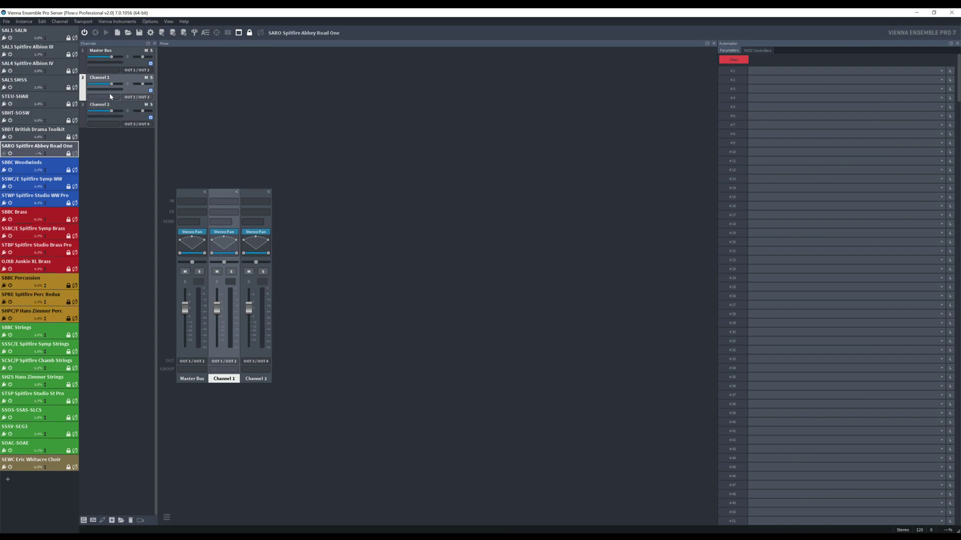
Load Spitfire Abbey Road One on Channel 1 with its Orchestra preset.
{"action": "left_click", "coordinate": [109, 100]}
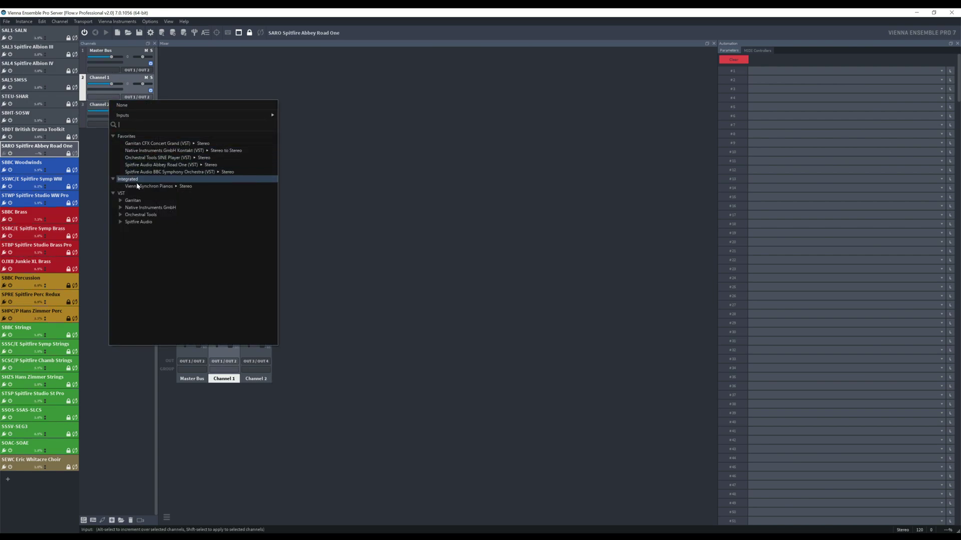
{"action": "left_click", "coordinate": [121, 222]}
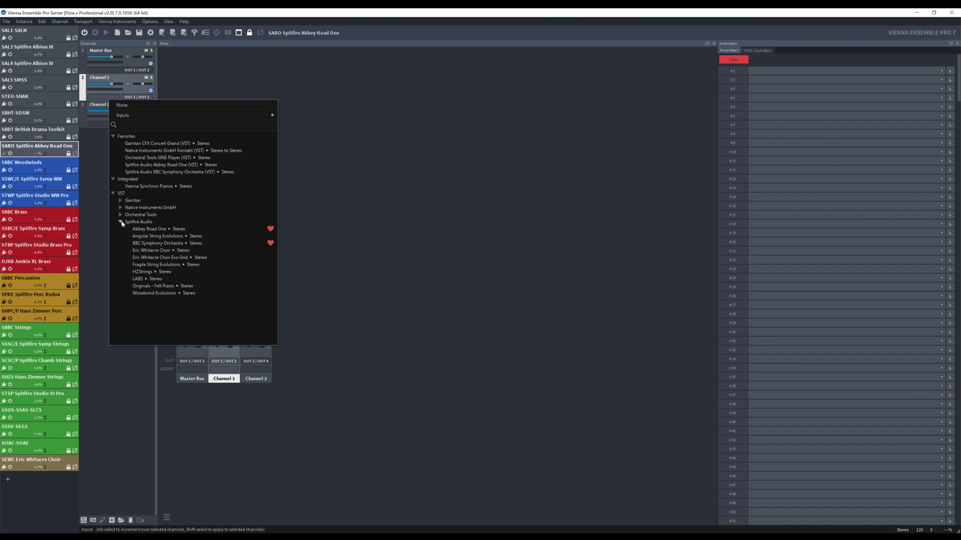
{"action": "left_click", "coordinate": [163, 234]}
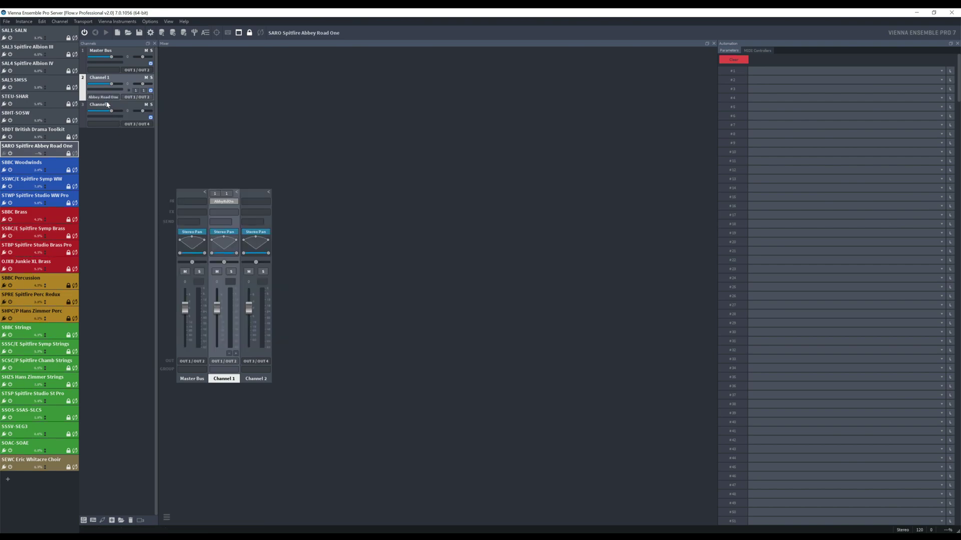
{"action": "double_click", "coordinate": [105, 98]}
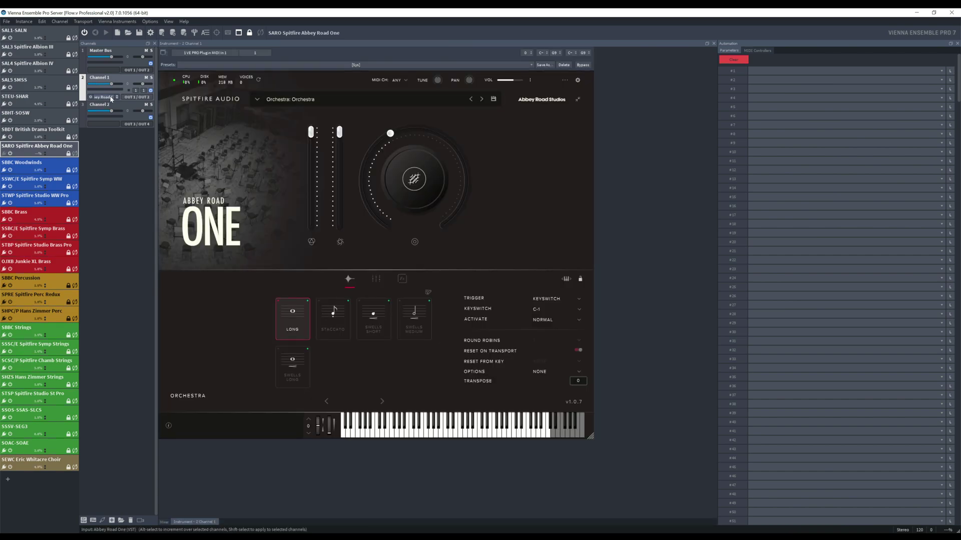
{"action": "left_click", "coordinate": [359, 102]}
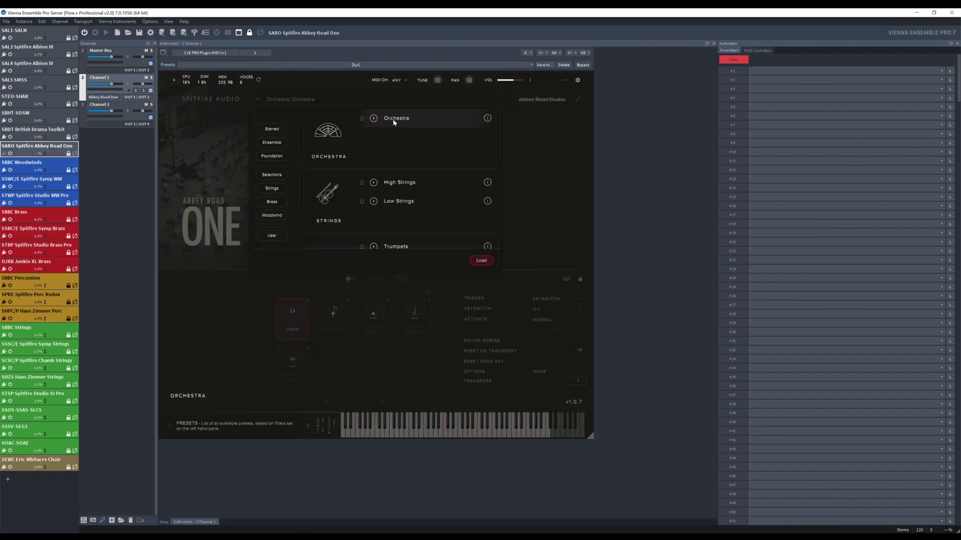
{"action": "left_click", "coordinate": [480, 263]}
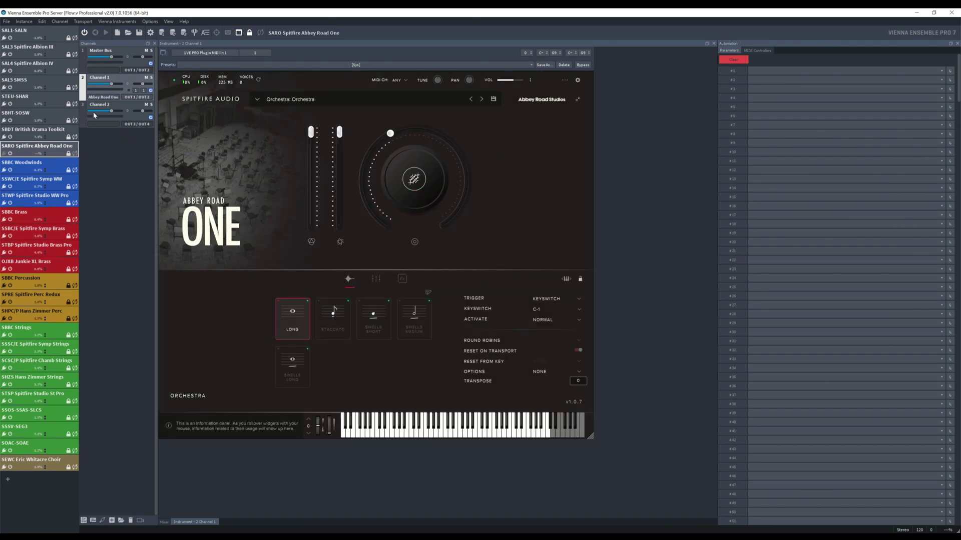
Rename Channel 1 'SARO Orchestra' and set the plugin to MIDI channel 1.
{"action": "double_click", "coordinate": [100, 77]}
{"action": "type", "text": "SARO Orchestra"}
{"action": "key", "text": "Return"}
{"action": "left_click", "coordinate": [404, 79]}
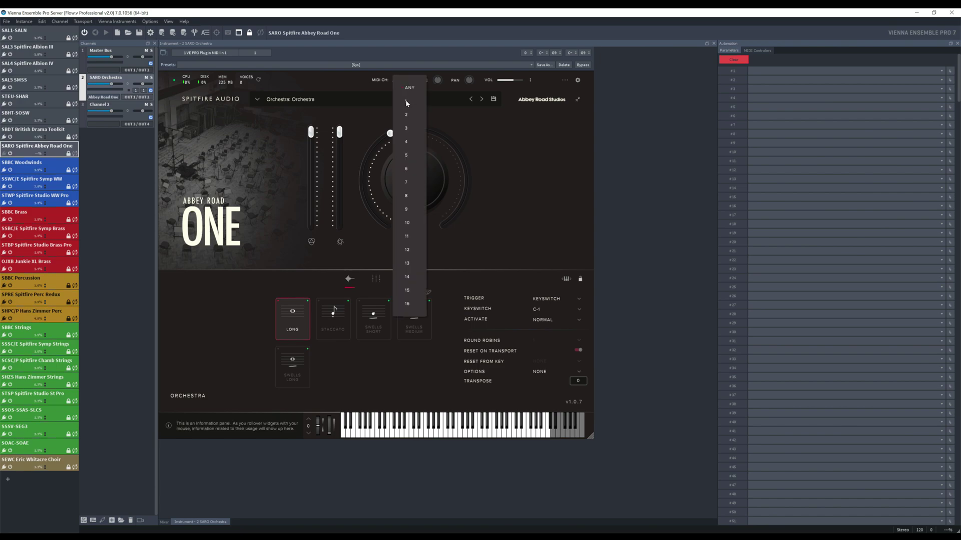
{"action": "left_click", "coordinate": [405, 103]}
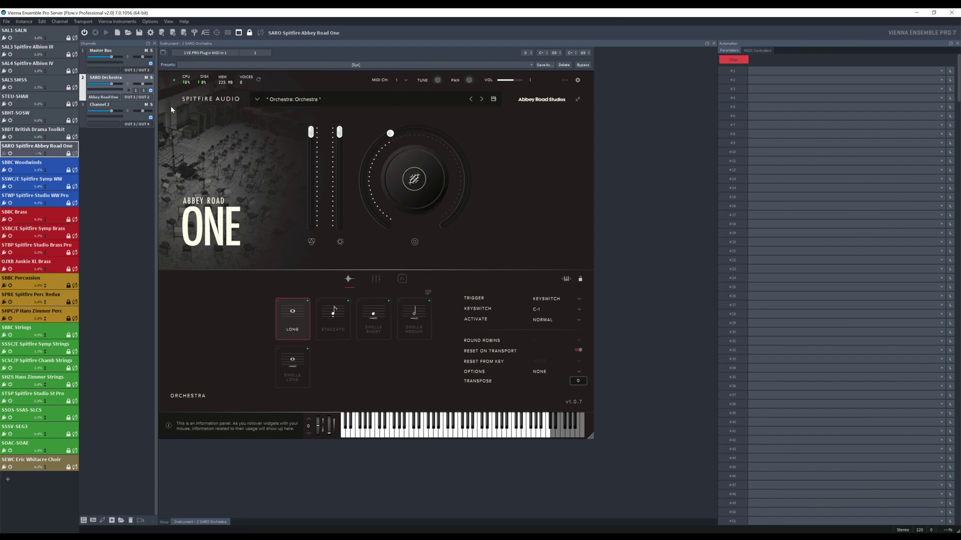
Load Abbey Road One on Channel 2 with the High Strings preset.
{"action": "left_click", "coordinate": [127, 105]}
{"action": "left_click", "coordinate": [110, 125]}
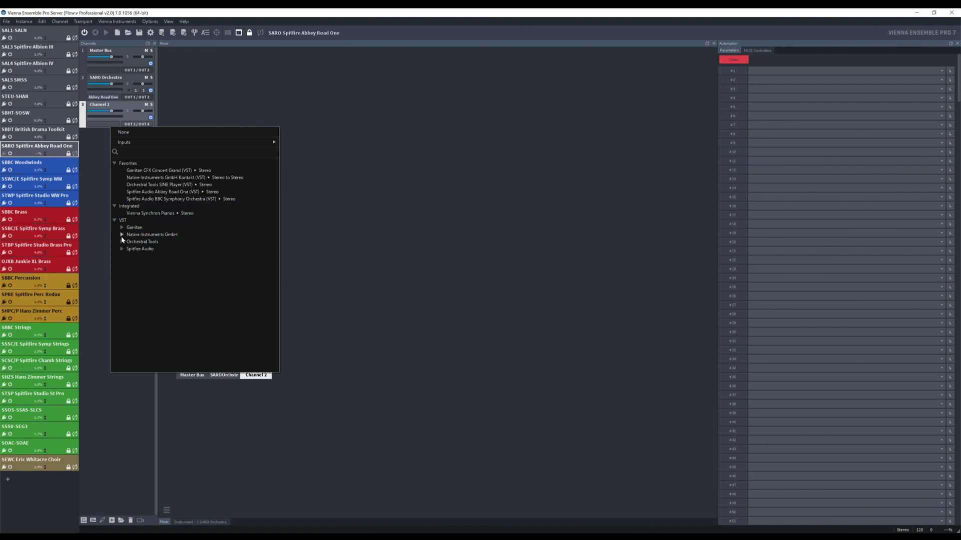
{"action": "left_click", "coordinate": [123, 249]}
{"action": "left_click", "coordinate": [158, 258]}
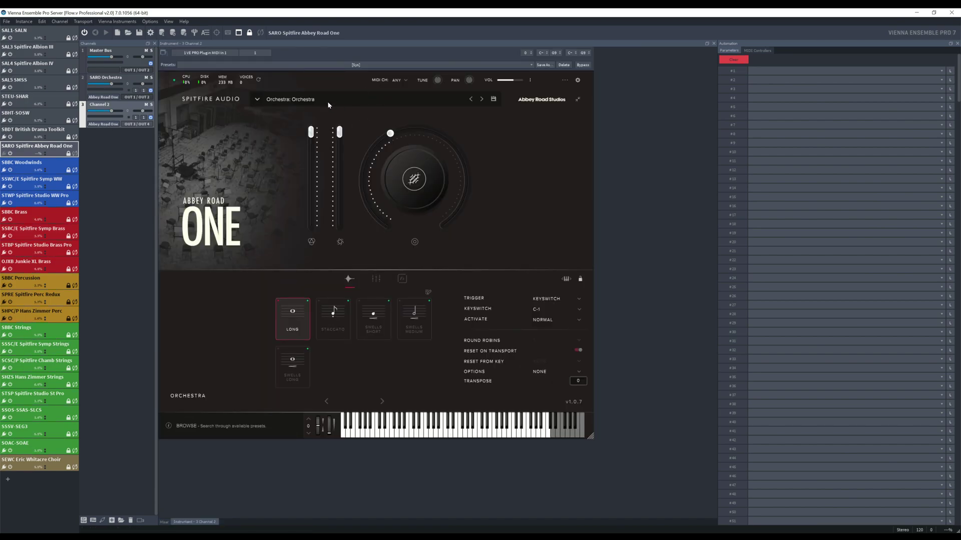
{"action": "left_click", "coordinate": [359, 100]}
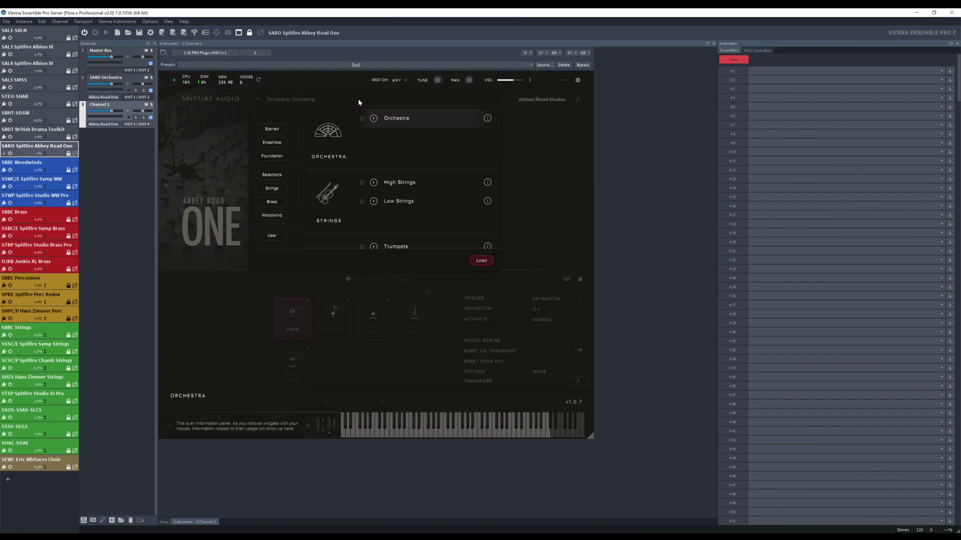
{"action": "left_click", "coordinate": [396, 186]}
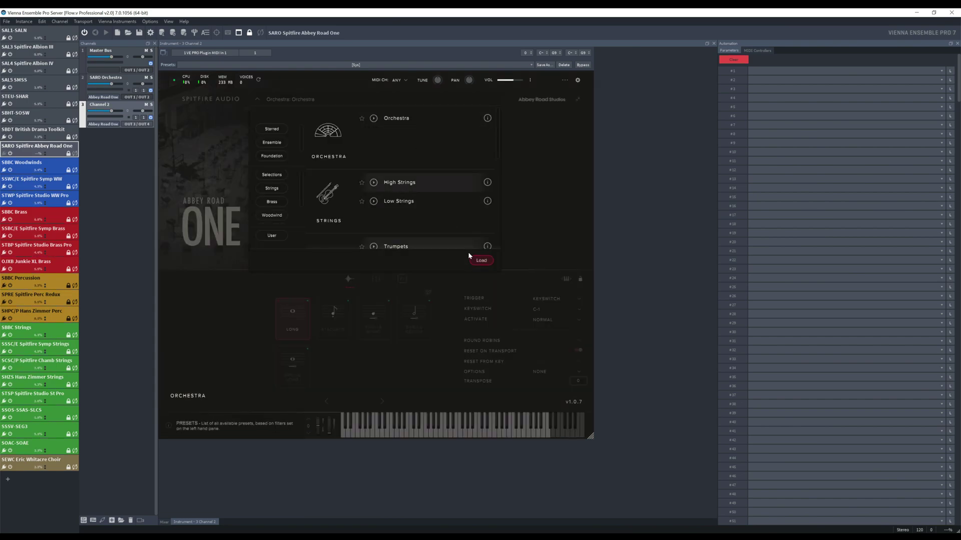
{"action": "left_click", "coordinate": [479, 261]}
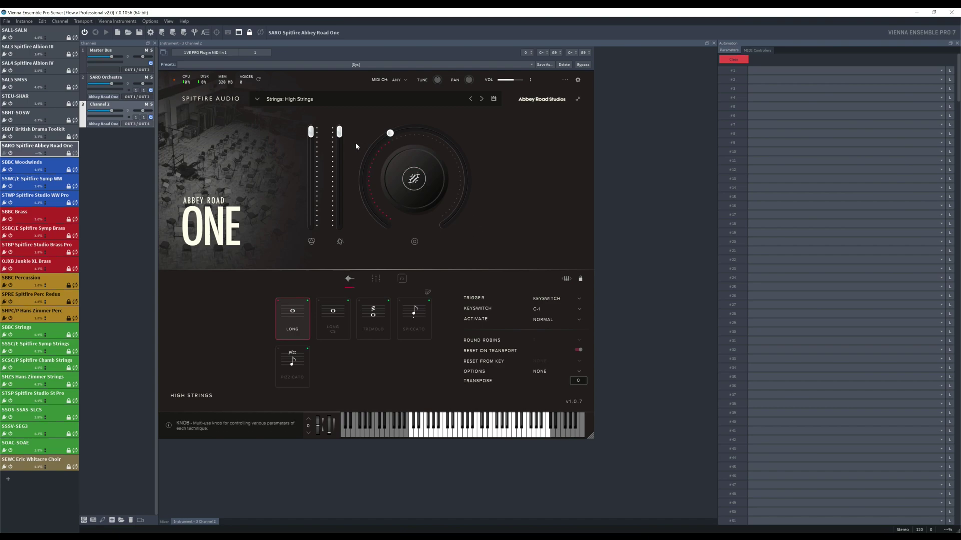
Put Channel 2 and its instrument on MIDI channel 2 and rename it 'SARO High Strings'.
{"action": "left_click", "coordinate": [143, 117]}
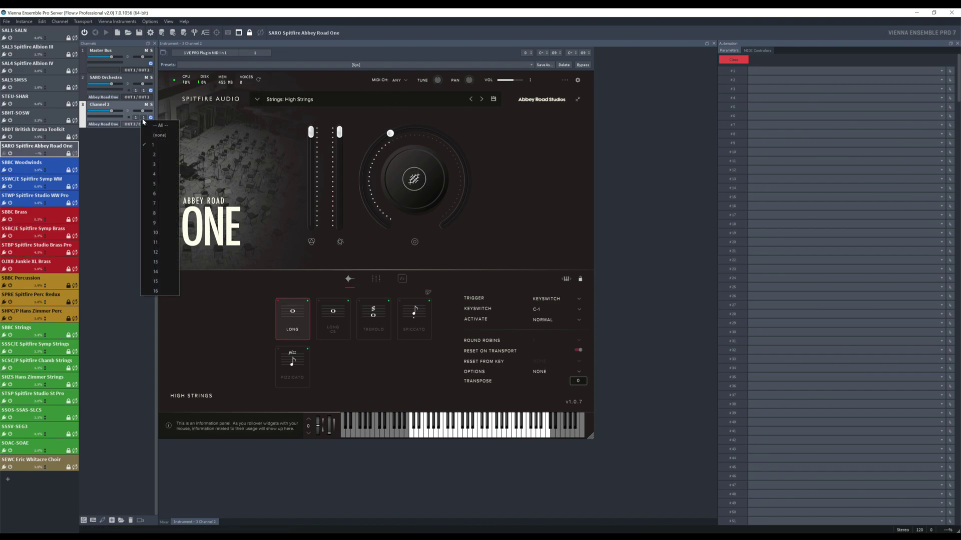
{"action": "left_click", "coordinate": [153, 155]}
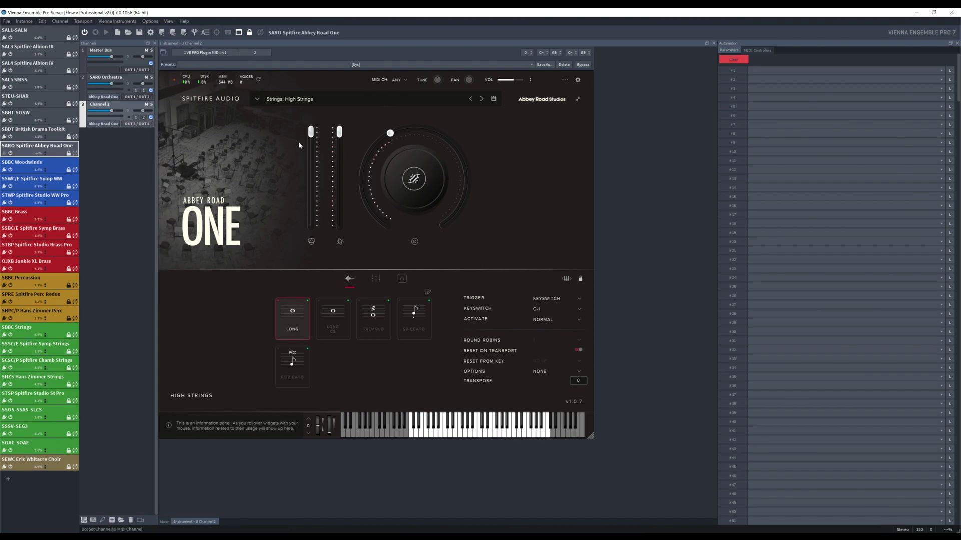
{"action": "left_click", "coordinate": [403, 80]}
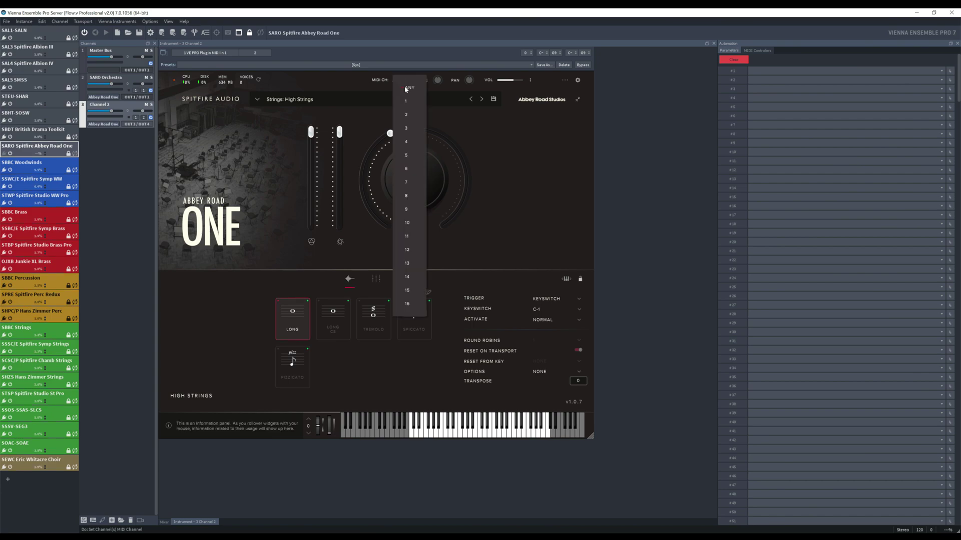
{"action": "left_click", "coordinate": [407, 116]}
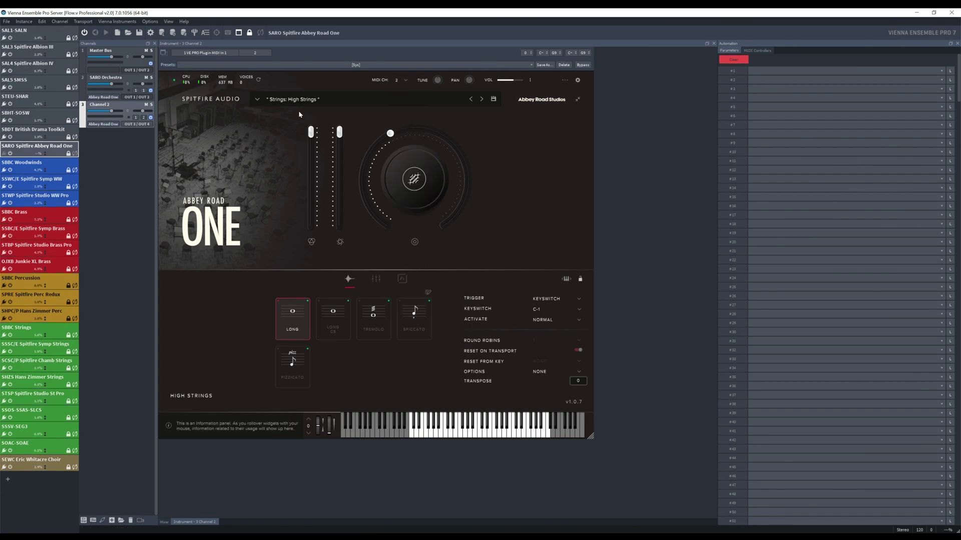
{"action": "double_click", "coordinate": [116, 106]}
{"action": "type", "text": "SARO"}
{"action": "type", "text": " H"}
{"action": "type", "text": "igh trin"}
{"action": "type", "text": "ings"}
{"action": "key", "text": "Return"}
{"action": "left_click", "coordinate": [129, 83]}
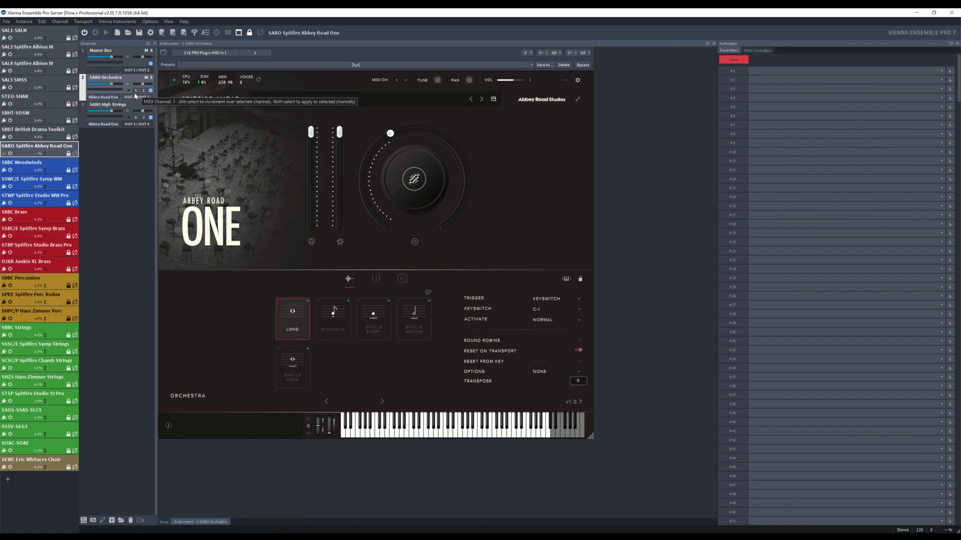
{"action": "left_click", "coordinate": [406, 81]}
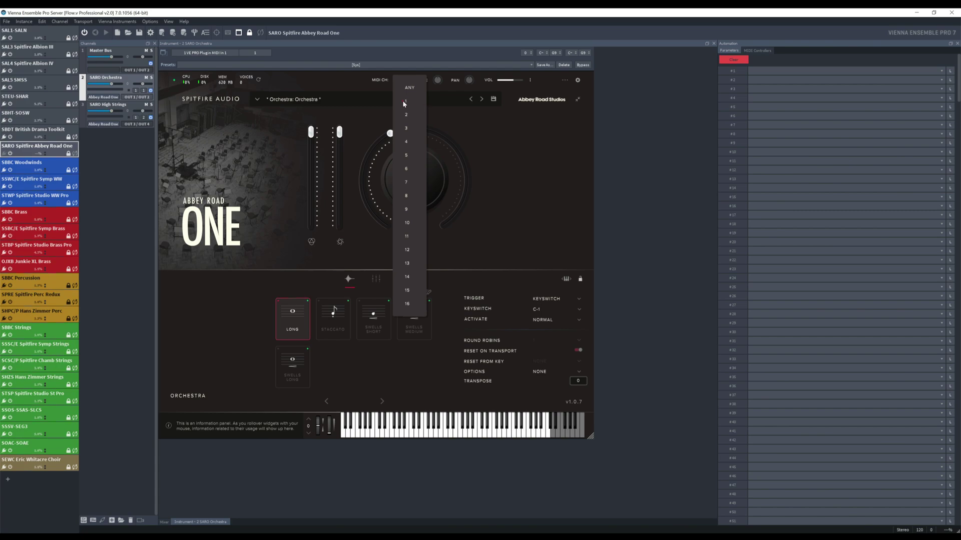
{"action": "left_click", "coordinate": [344, 79]}
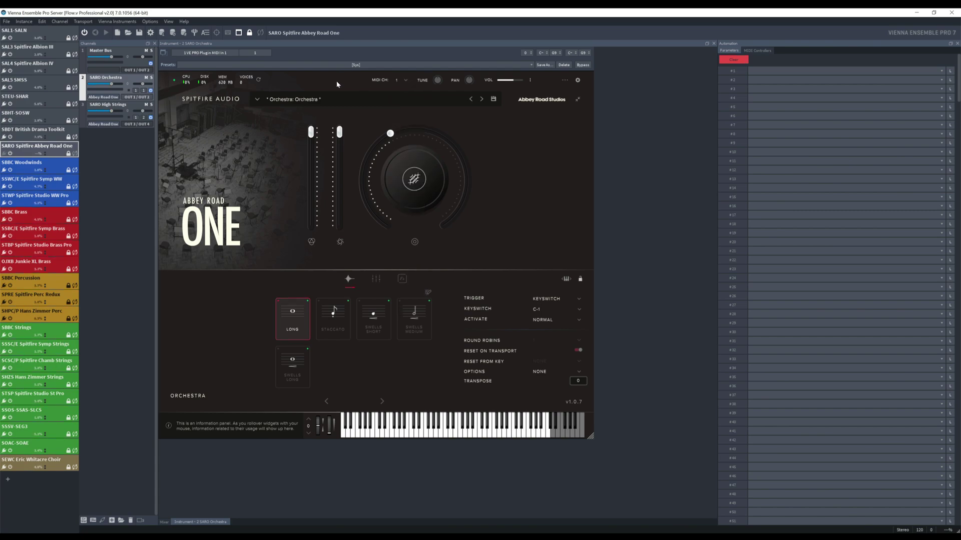
{"action": "left_click", "coordinate": [152, 99]}
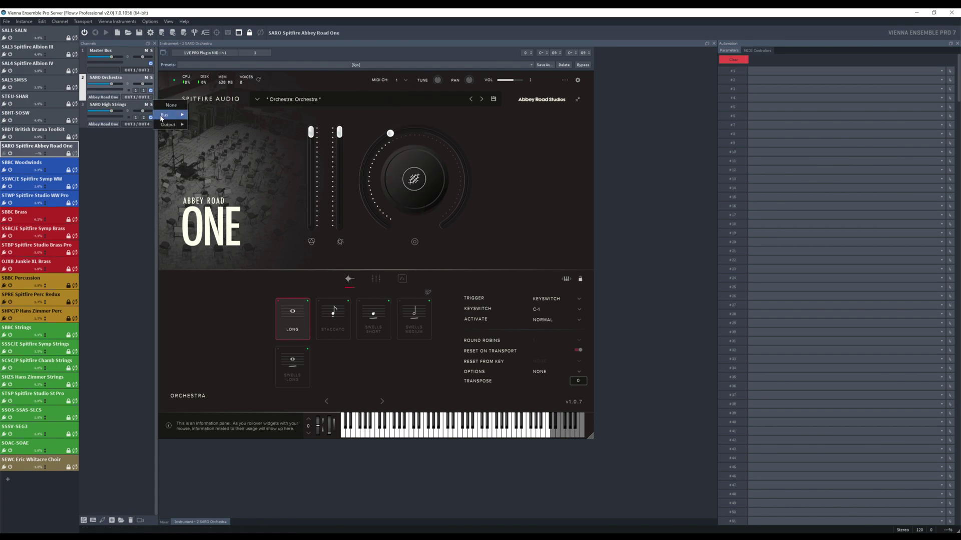
{"action": "left_click", "coordinate": [119, 89]}
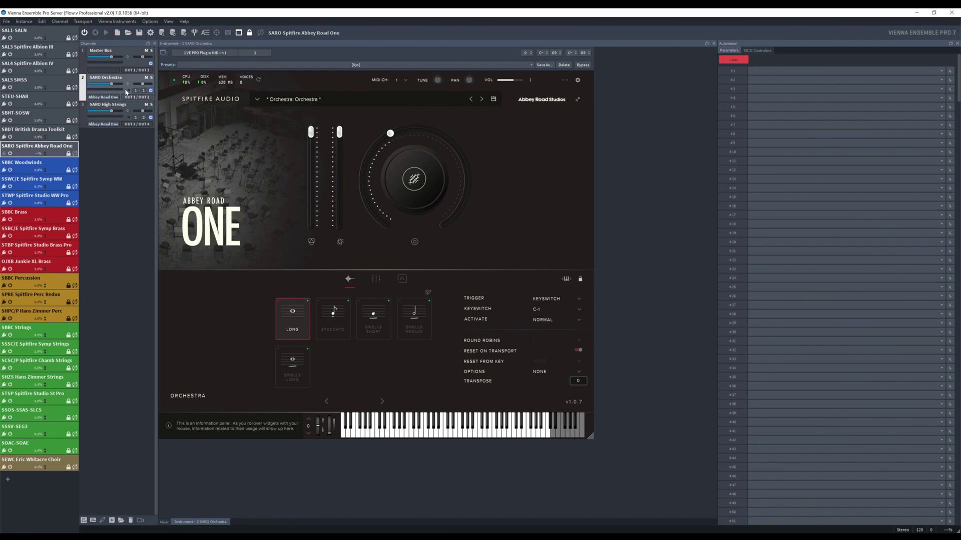
{"action": "key", "text": "Down"}
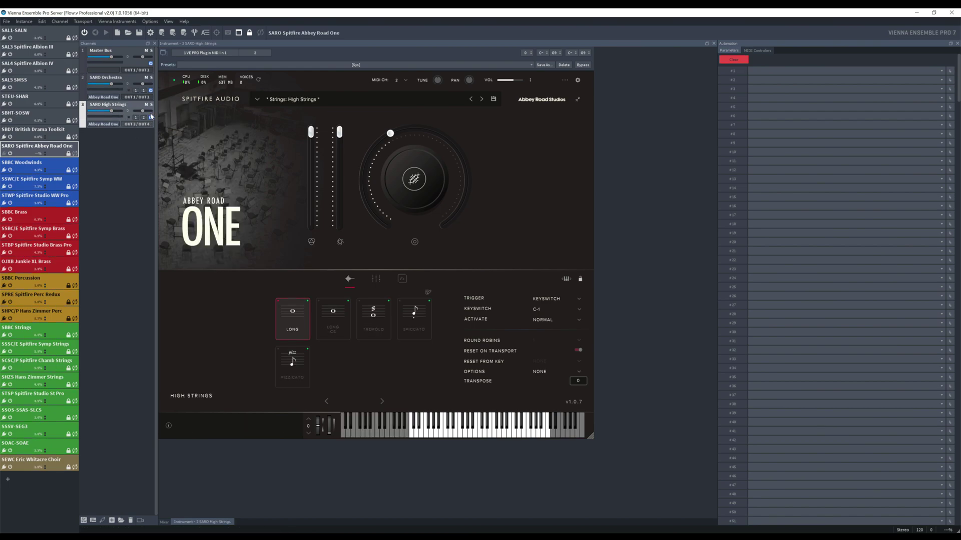
Show the MIDI Controllers automation list and add two mapping rows.
{"action": "left_click", "coordinate": [756, 50]}
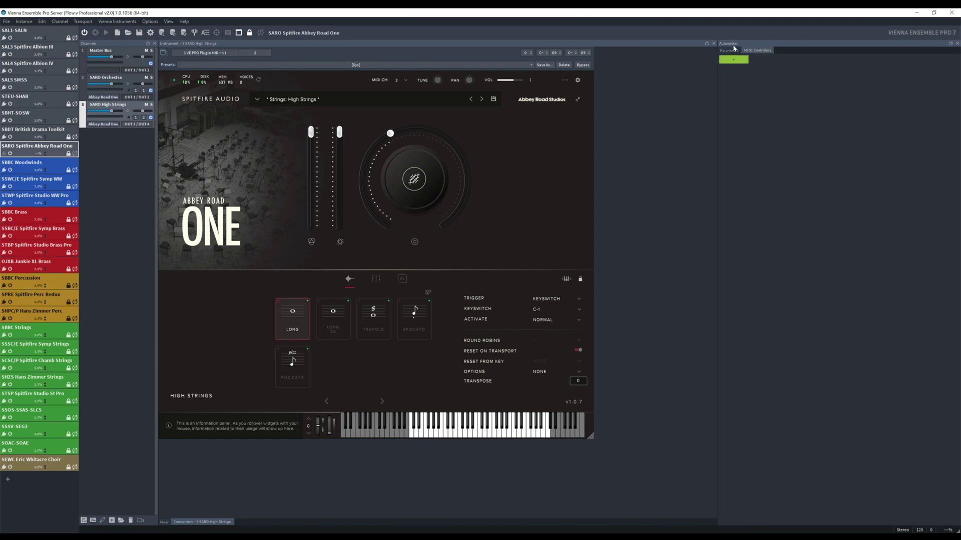
{"action": "left_click", "coordinate": [150, 22]}
{"action": "mouse_move", "coordinate": [168, 22]}
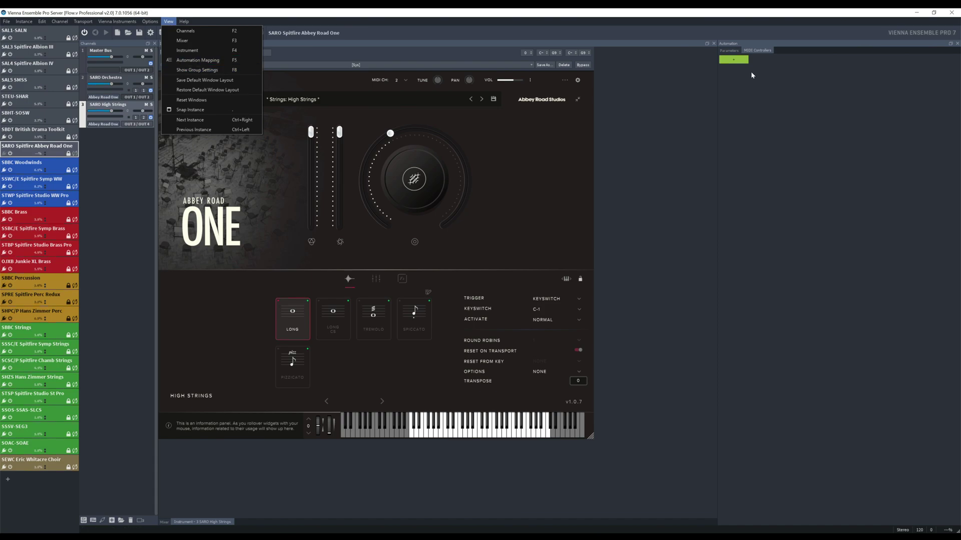
{"action": "left_click", "coordinate": [772, 76]}
{"action": "left_click", "coordinate": [732, 61]}
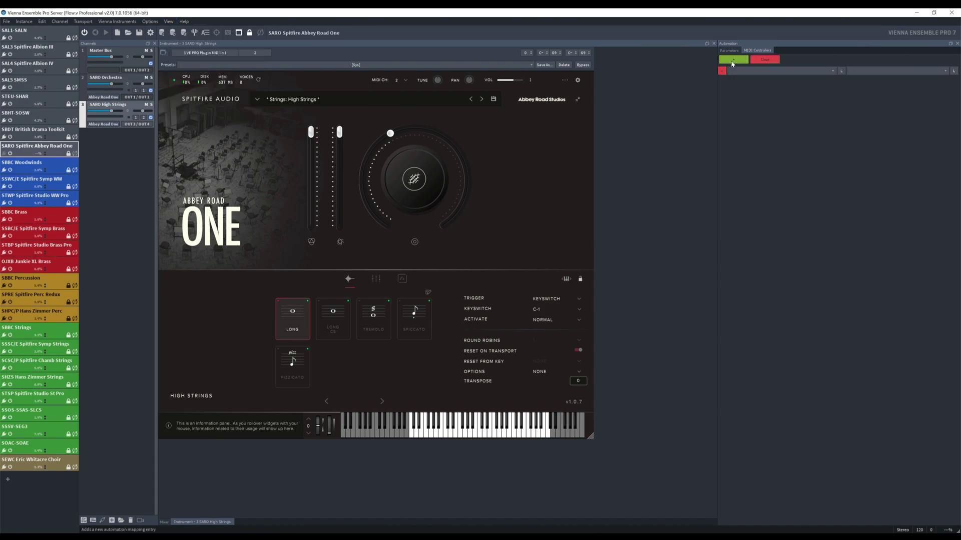
{"action": "left_click", "coordinate": [738, 62]}
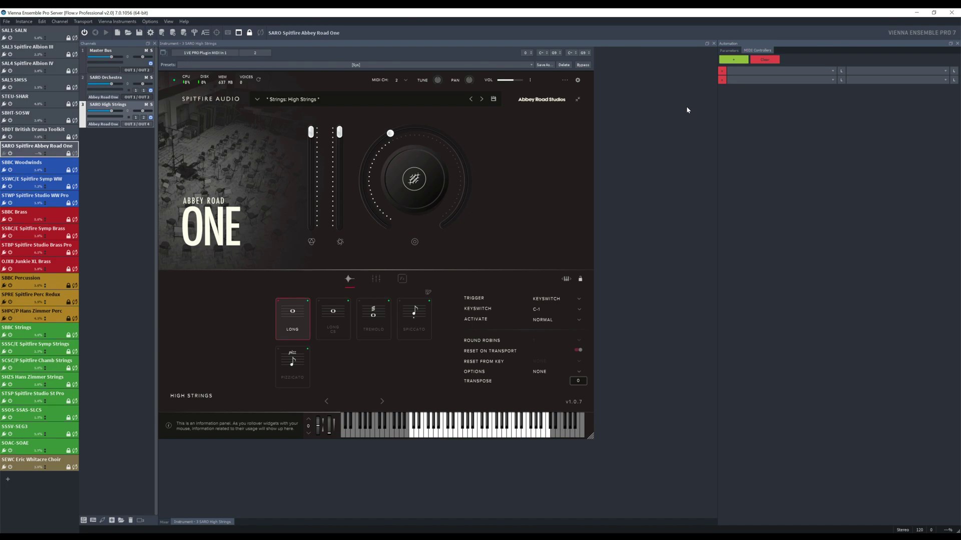
Map a MIDI In 1 channel 1 CC 126 to Disable on SARO Orchestra.
{"action": "left_click", "coordinate": [808, 74]}
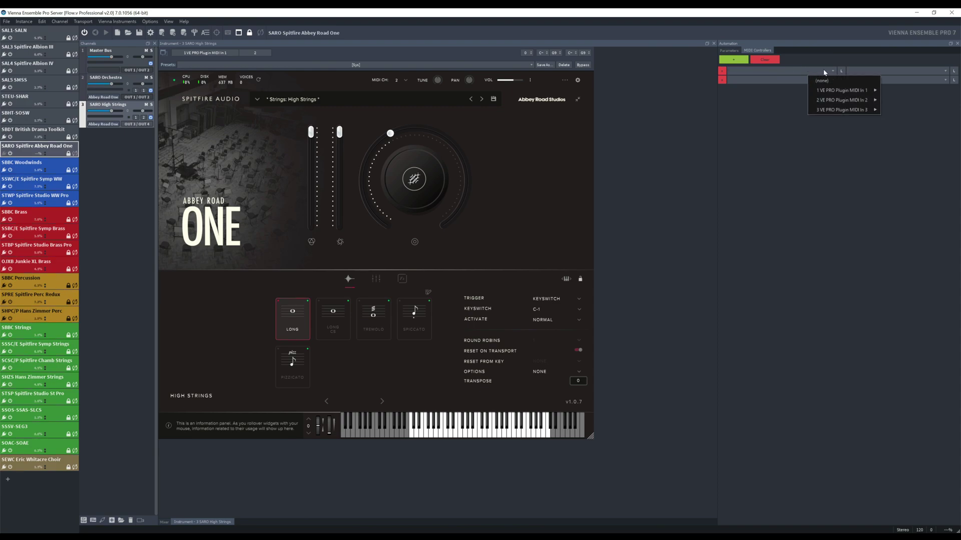
{"action": "mouse_move", "coordinate": [833, 94]}
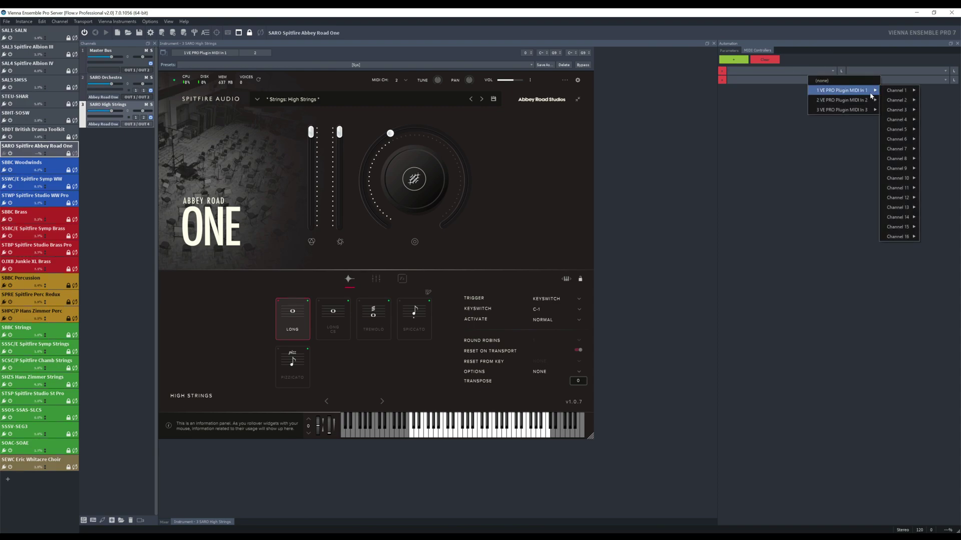
{"action": "mouse_move", "coordinate": [892, 95]}
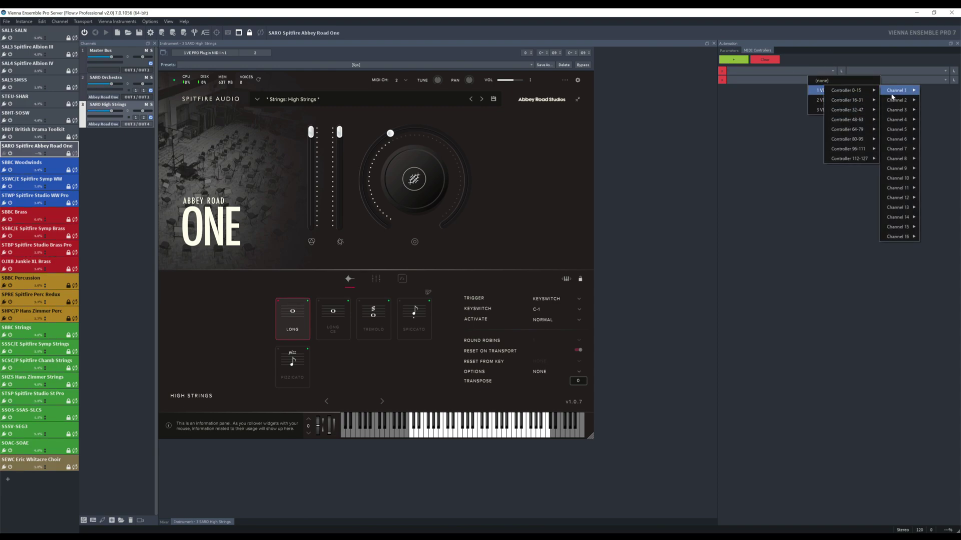
{"action": "mouse_move", "coordinate": [846, 160]}
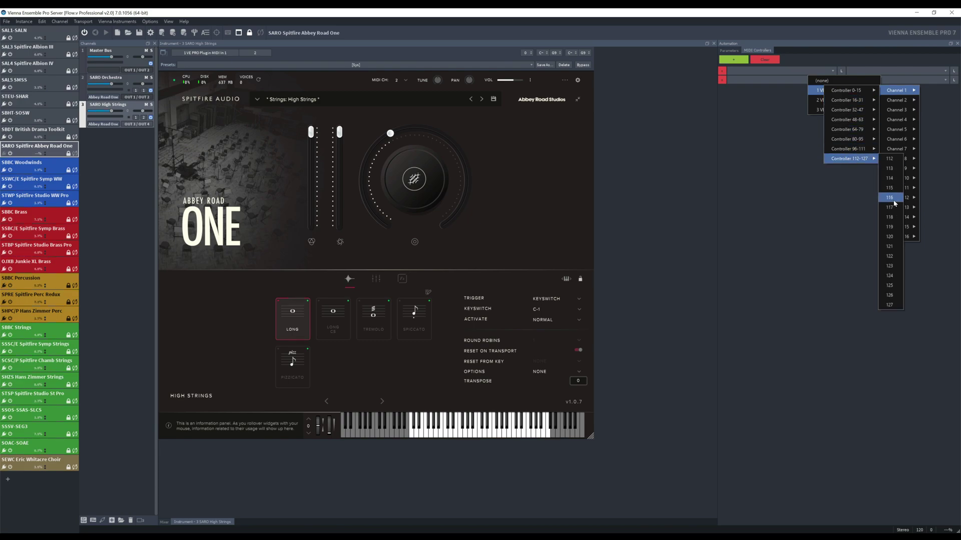
{"action": "left_click", "coordinate": [893, 285]}
{"action": "left_click", "coordinate": [882, 71]}
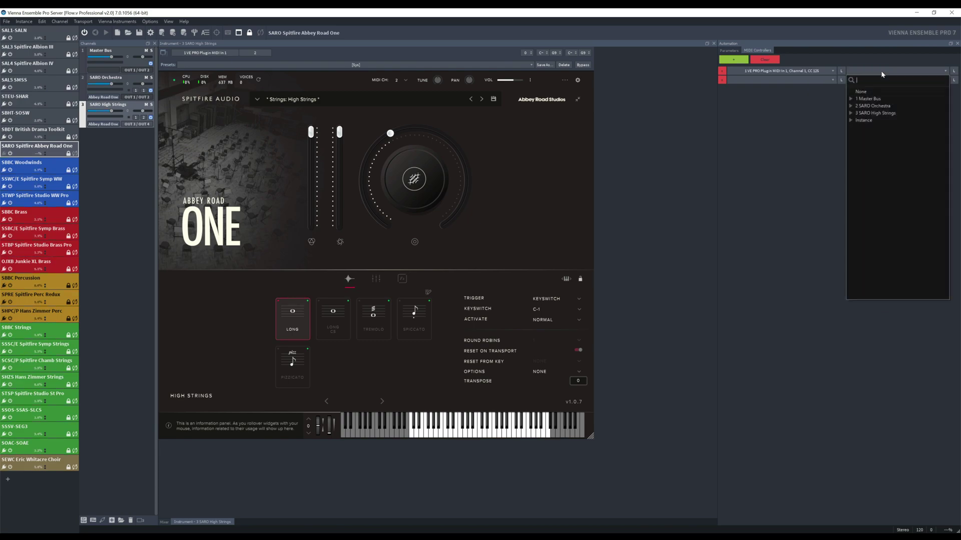
{"action": "left_click", "coordinate": [854, 106]}
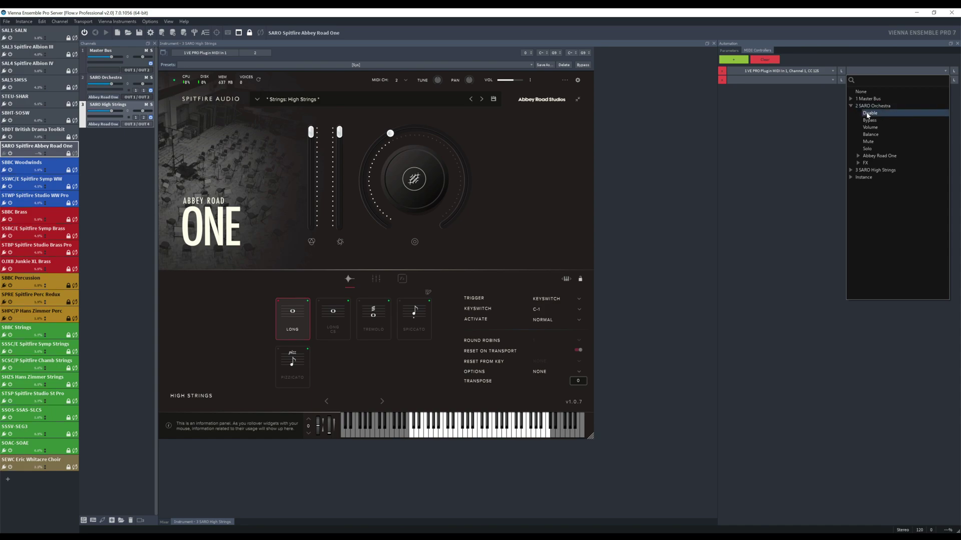
{"action": "left_click", "coordinate": [848, 111]}
Map a channel 2 CC 126 to Disable on SARO High Strings.
{"action": "left_click", "coordinate": [790, 80]}
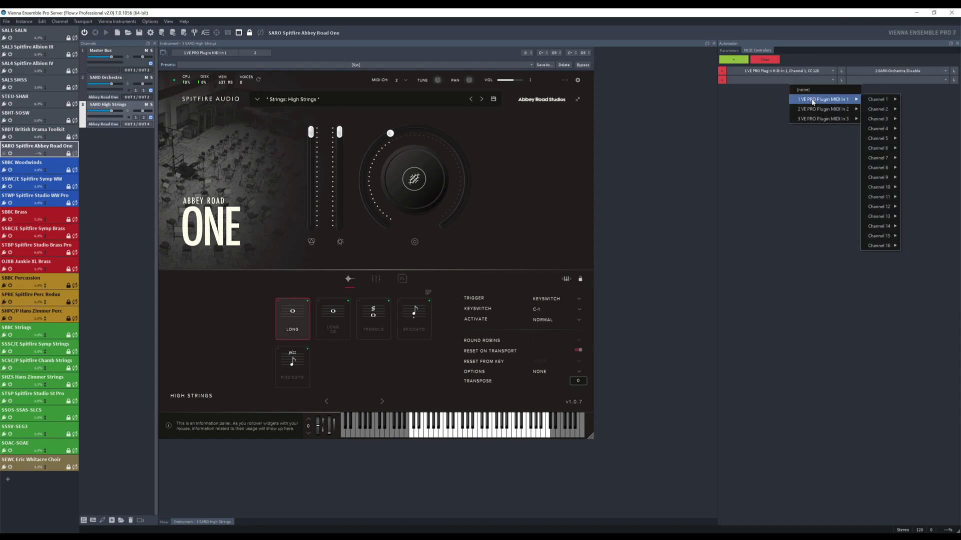
{"action": "mouse_move", "coordinate": [876, 112]}
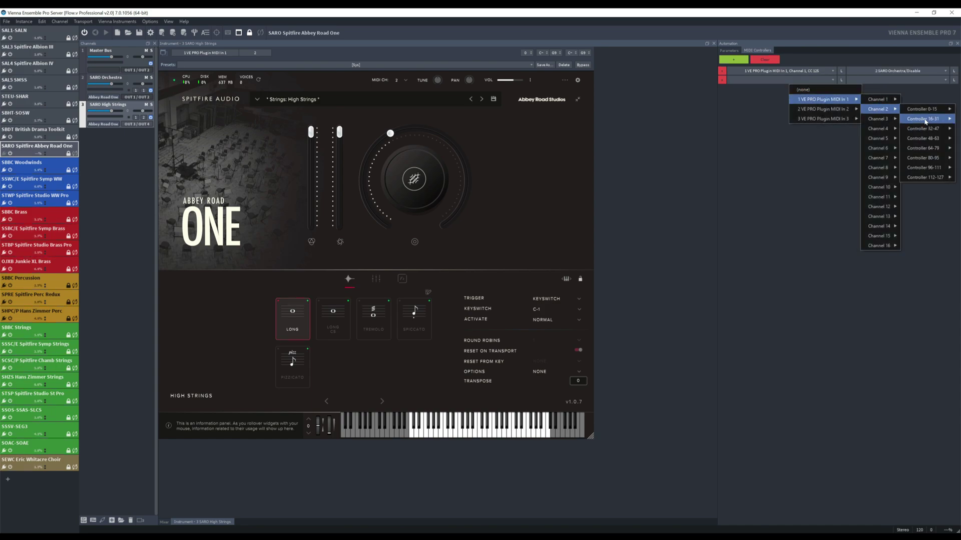
{"action": "mouse_move", "coordinate": [926, 177]}
{"action": "left_click", "coordinate": [886, 303]}
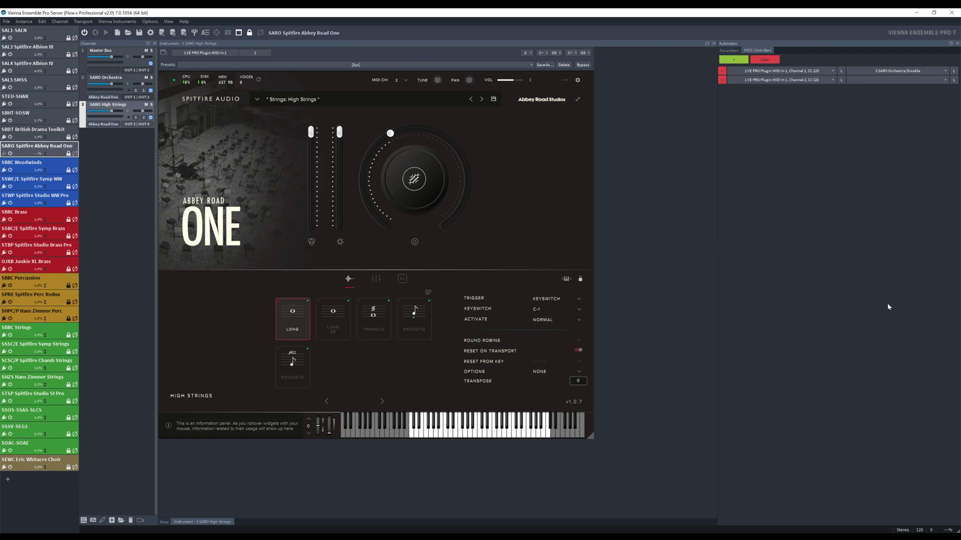
{"action": "left_click", "coordinate": [900, 80]}
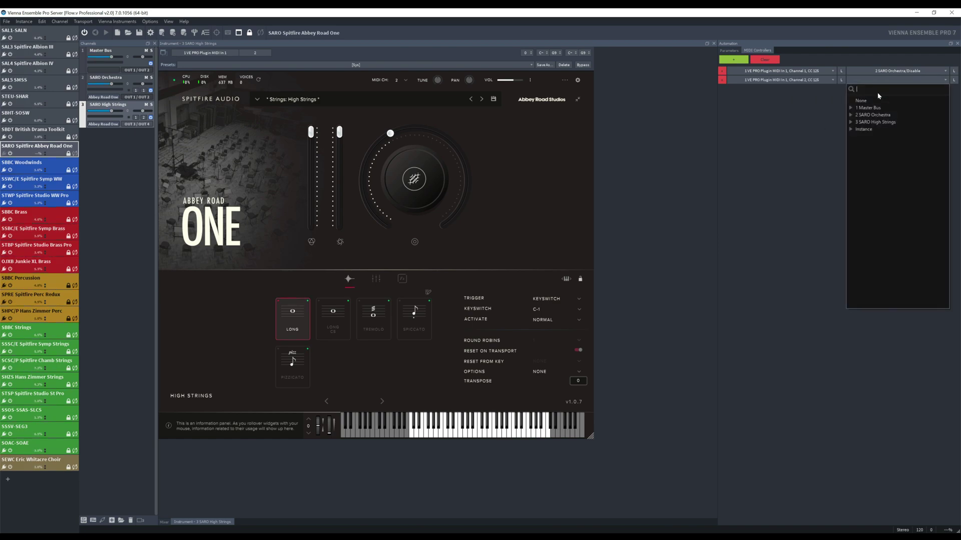
{"action": "left_click", "coordinate": [851, 122]}
{"action": "left_click", "coordinate": [869, 129]}
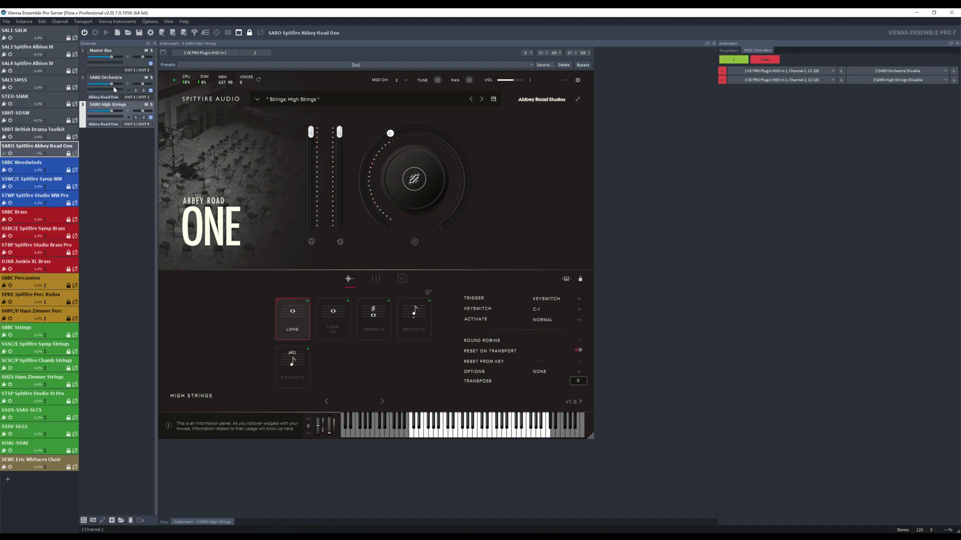
Add a folder above the SARO channels named 'SARO Spitfire Abbey Road One'.
{"action": "left_click", "coordinate": [121, 520]}
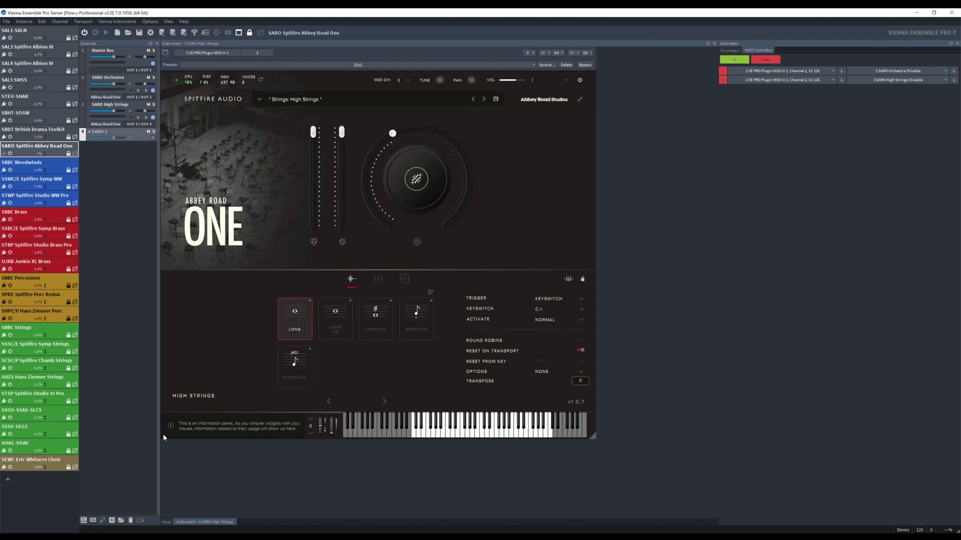
{"action": "left_click_drag", "start_coordinate": [115, 106], "coordinate": [102, 80]}
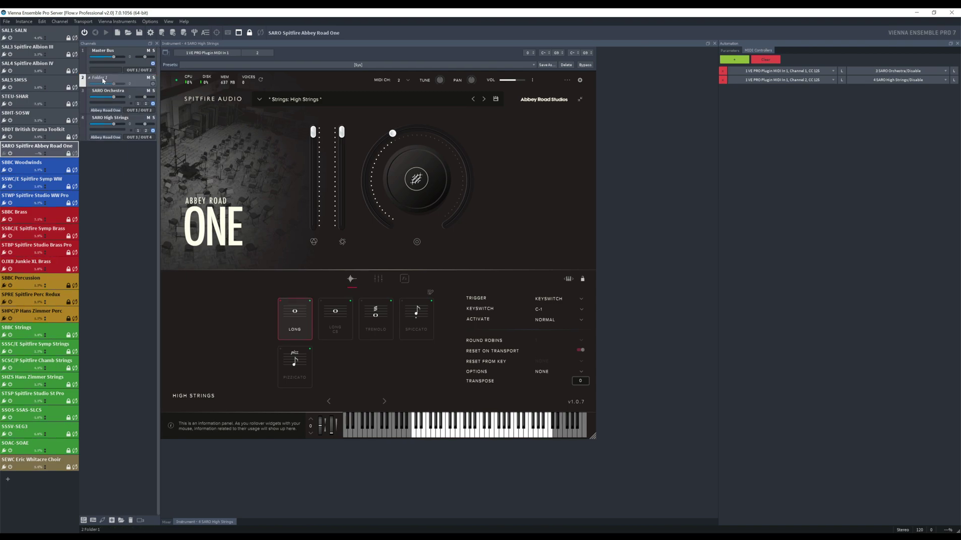
{"action": "double_click", "coordinate": [102, 80]}
{"action": "type", "text": "SARO Spitfire Abbey Road One"}
{"action": "key", "text": "Return"}
Review the SARO Orchestra instrument and collapse then re-expand the new folder.
{"action": "left_click", "coordinate": [135, 96]}
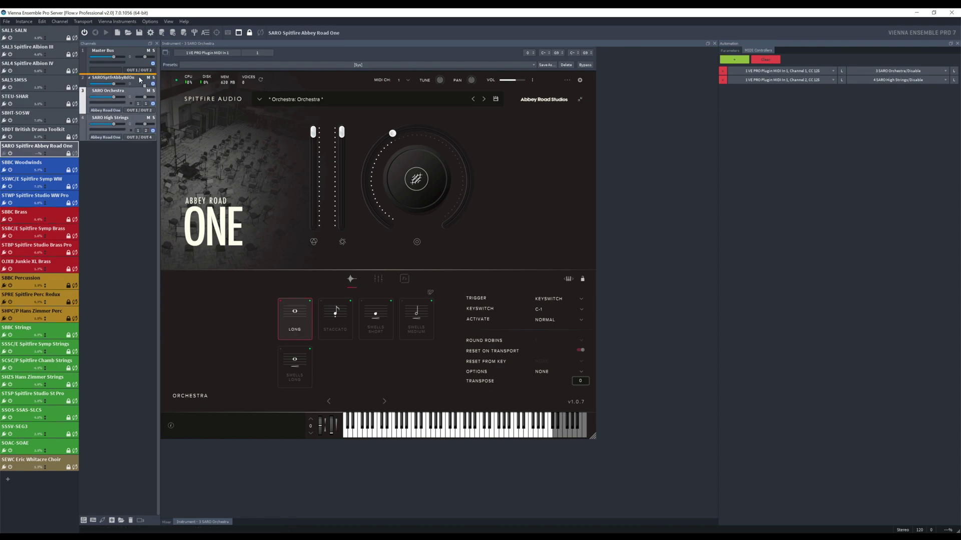
{"action": "left_click", "coordinate": [114, 80]}
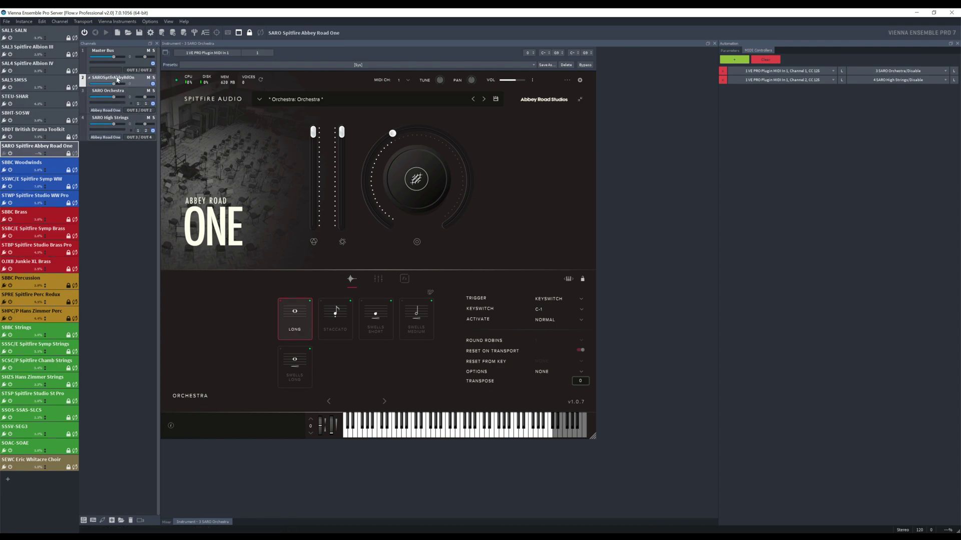
{"action": "left_click", "coordinate": [90, 78]}
{"action": "left_click", "coordinate": [90, 78]}
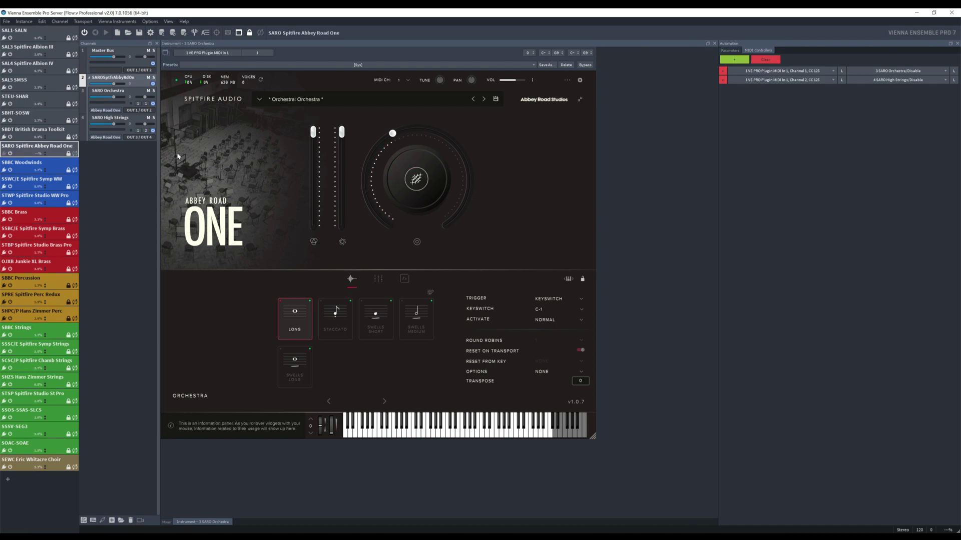
Browse SARO Orchestra's mic mixer and effects pages, then return to the articulation tiles.
{"action": "left_click", "coordinate": [130, 96]}
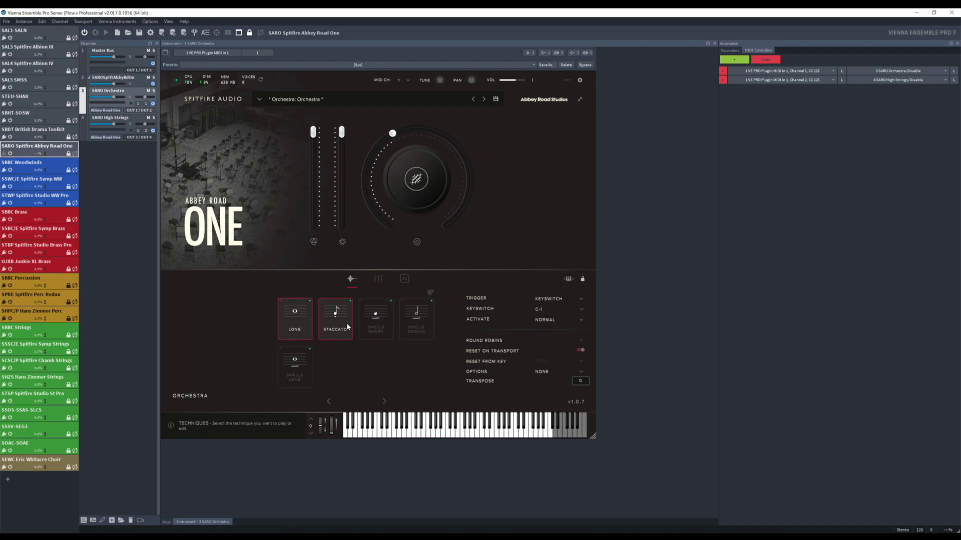
{"action": "left_click", "coordinate": [379, 279]}
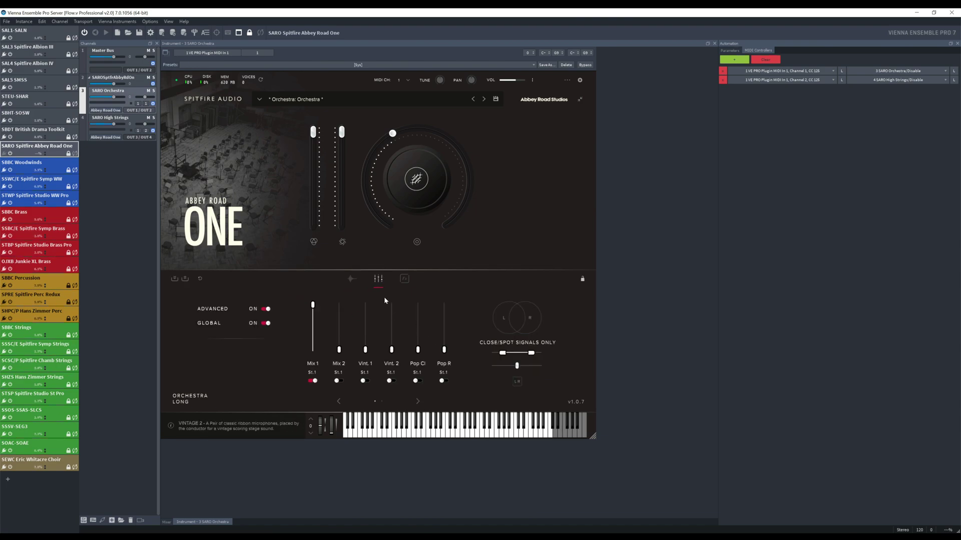
{"action": "left_click", "coordinate": [403, 278]}
{"action": "left_click", "coordinate": [349, 281]}
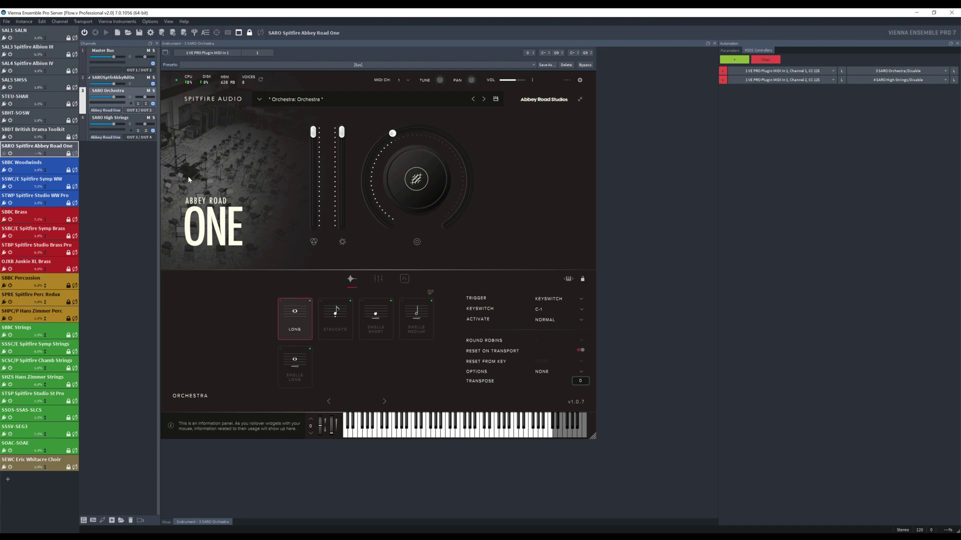
Save the server project and switch back to Cubase.
{"action": "left_click", "coordinate": [6, 21]}
{"action": "left_click", "coordinate": [15, 60]}
{"action": "key", "text": "alt+Tab"}
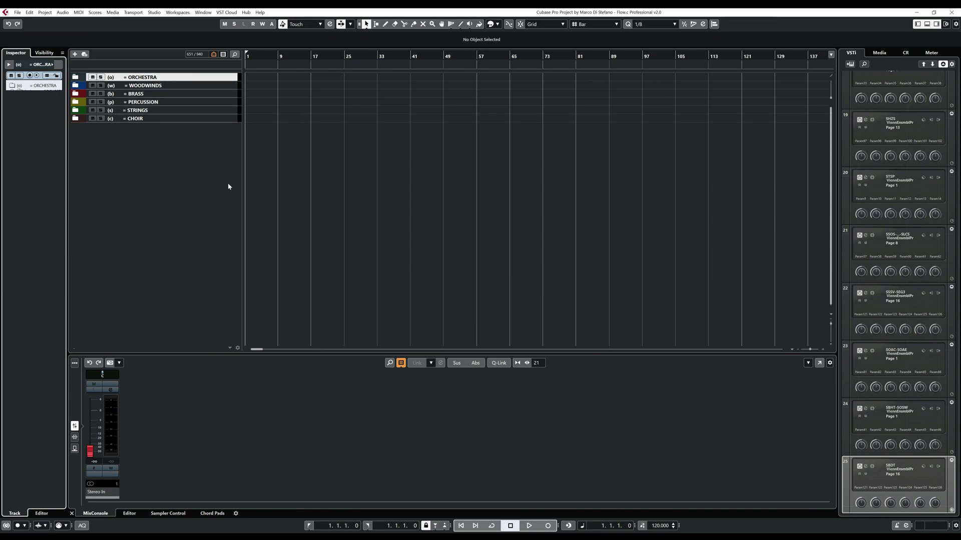
Bring up Flow+ and filter Cubase to the Orchestra Ensemble Tutti tracks SBDT, SBHT and SMSS.
{"action": "mouse_move", "coordinate": [248, 534]}
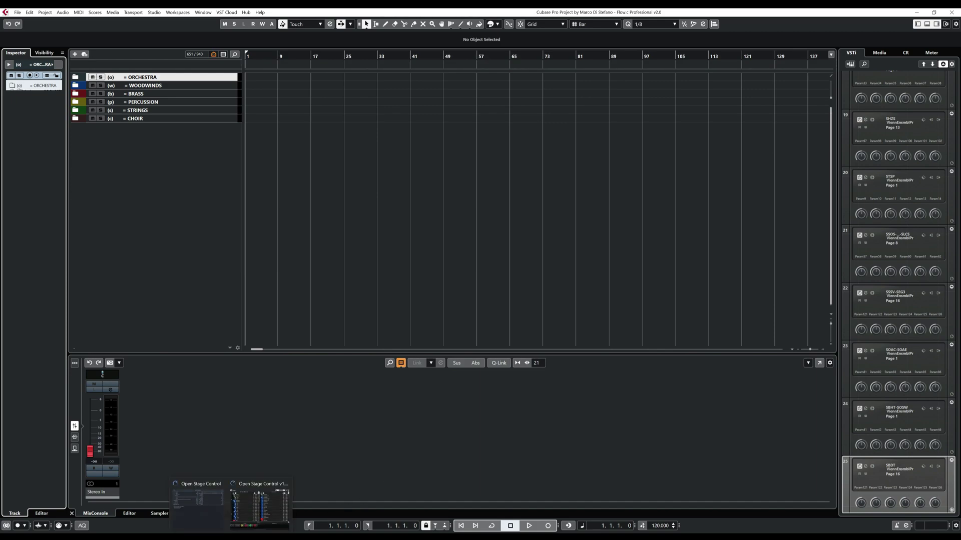
{"action": "left_click", "coordinate": [259, 508]}
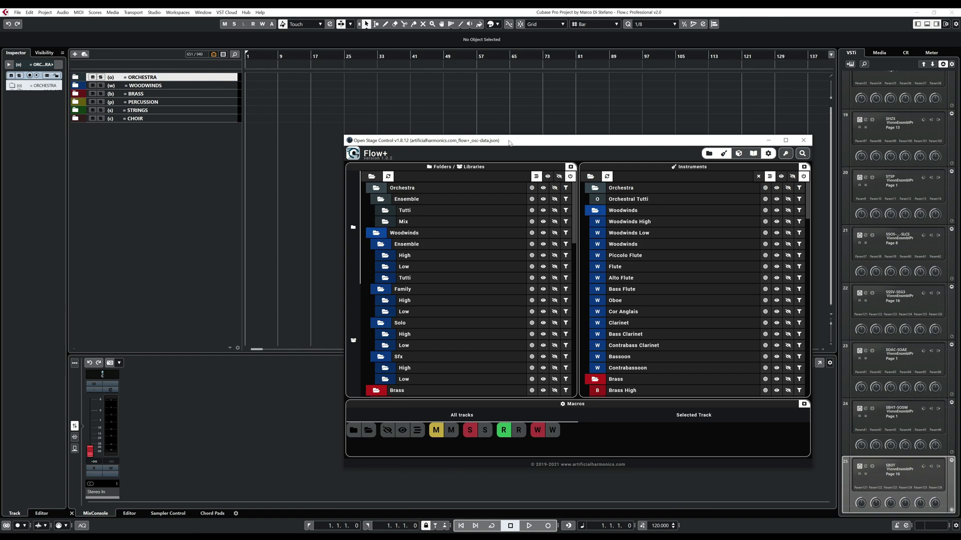
{"action": "left_click_drag", "start_coordinate": [510, 142], "coordinate": [498, 88]}
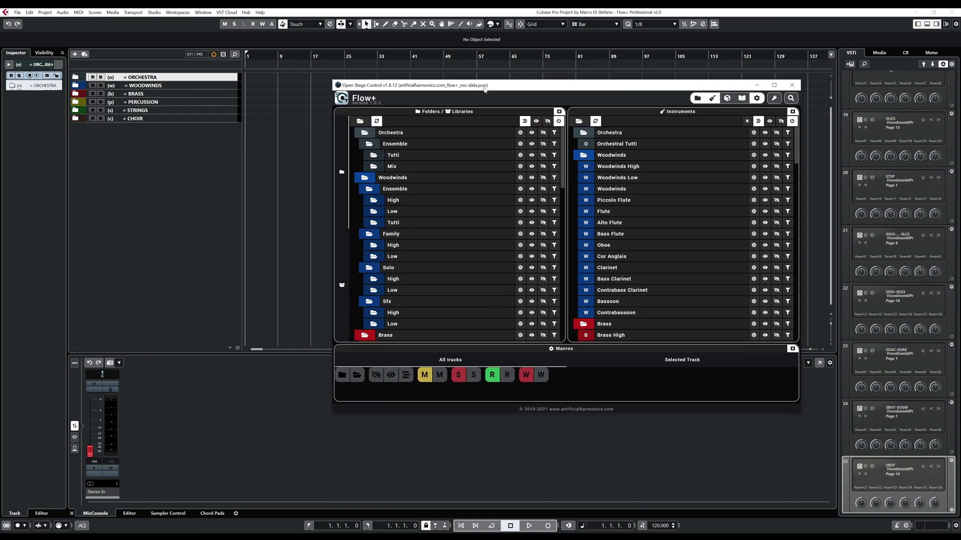
{"action": "left_click", "coordinate": [366, 133]}
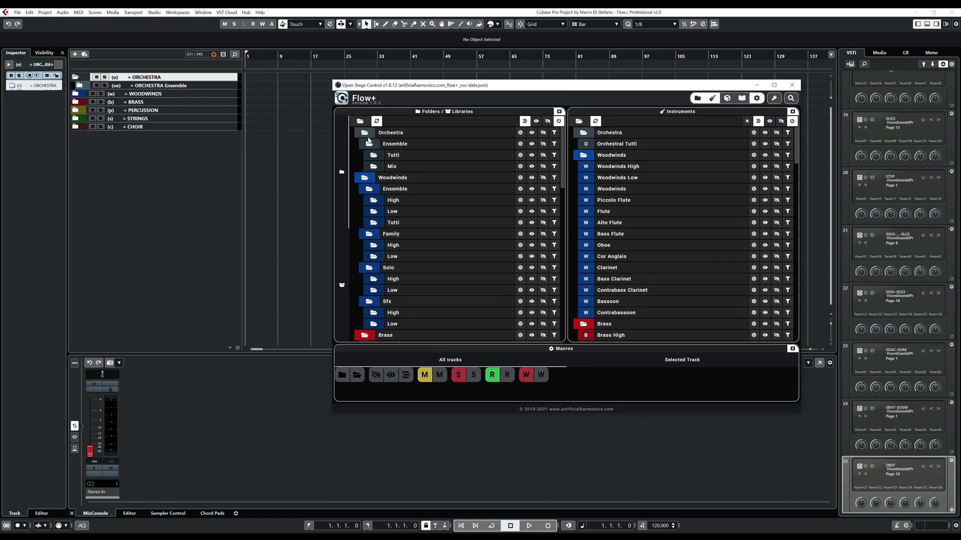
{"action": "left_click", "coordinate": [368, 145]}
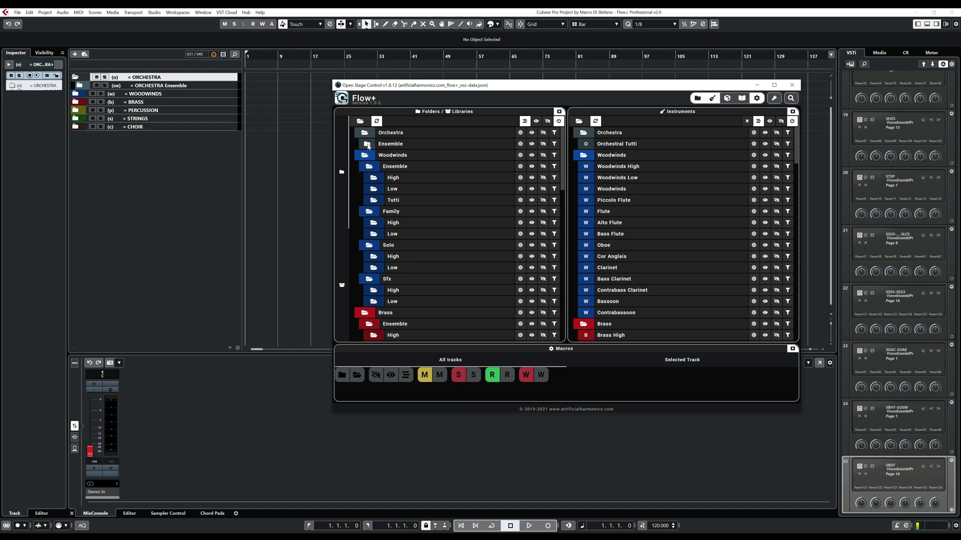
{"action": "left_click", "coordinate": [368, 145]}
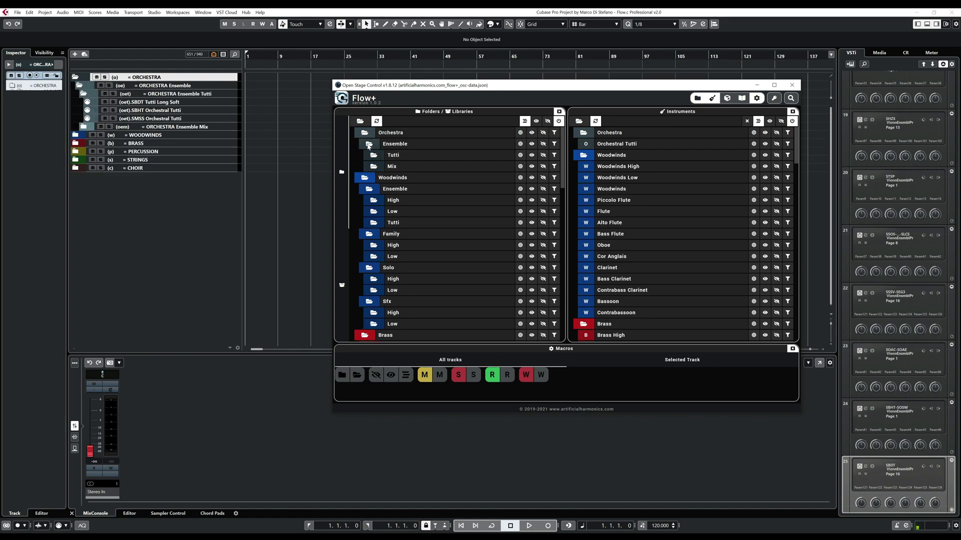
{"action": "left_click", "coordinate": [520, 156]}
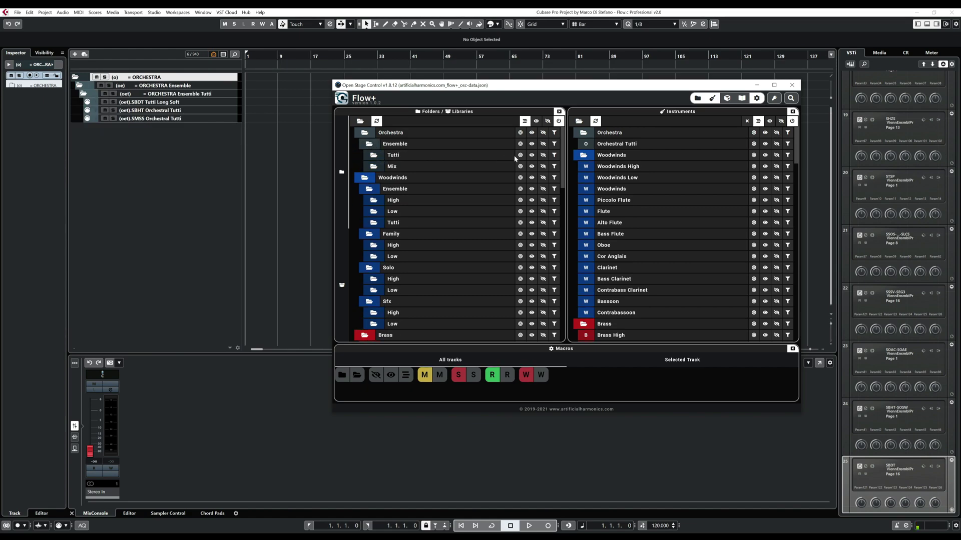
Duplicate SMSS Orchestral Tutti and rename the copy '(oet).SARO Orchestra'.
{"action": "right_click", "coordinate": [189, 115]}
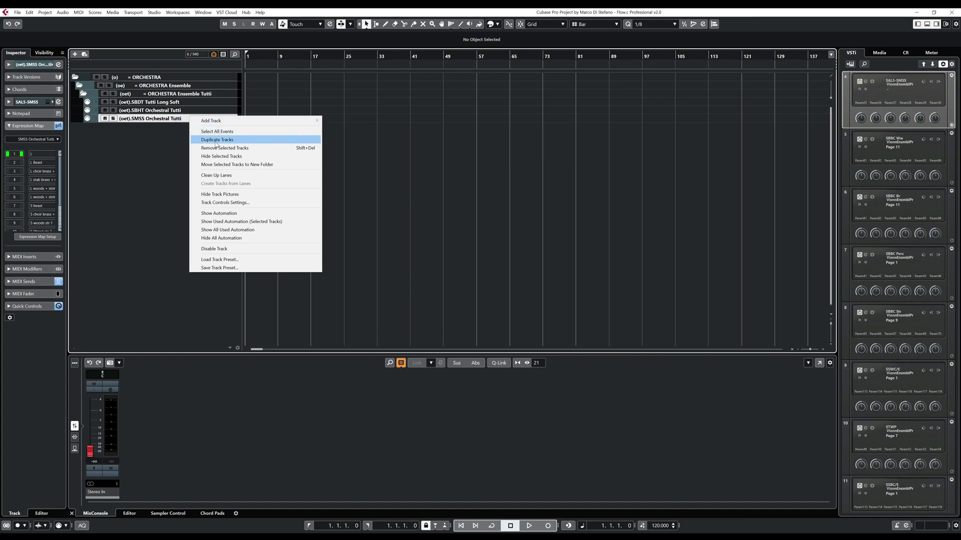
{"action": "left_click", "coordinate": [216, 141]}
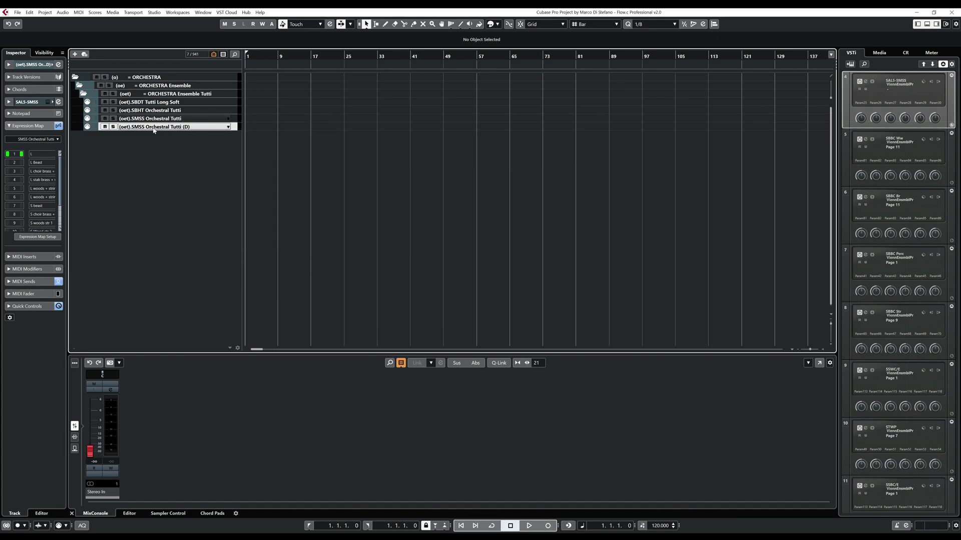
{"action": "double_click", "coordinate": [151, 126]}
{"action": "double_click", "coordinate": [137, 126]}
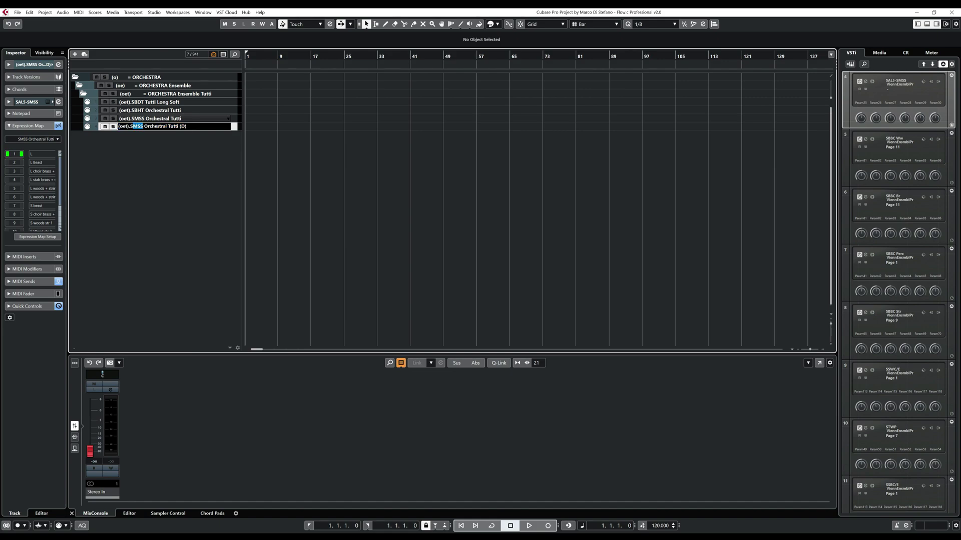
{"action": "type", "text": "ARO"}
{"action": "key", "text": "End"}
{"action": "key", "text": "BackSpace"}
{"action": "key", "text": "BackSpace"}
{"action": "key", "text": "BackSpace"}
{"action": "key", "text": "BackSpace"}
{"action": "key", "text": "BackSpace"}
{"action": "key", "text": "BackSpace"}
{"action": "key", "text": "Return"}
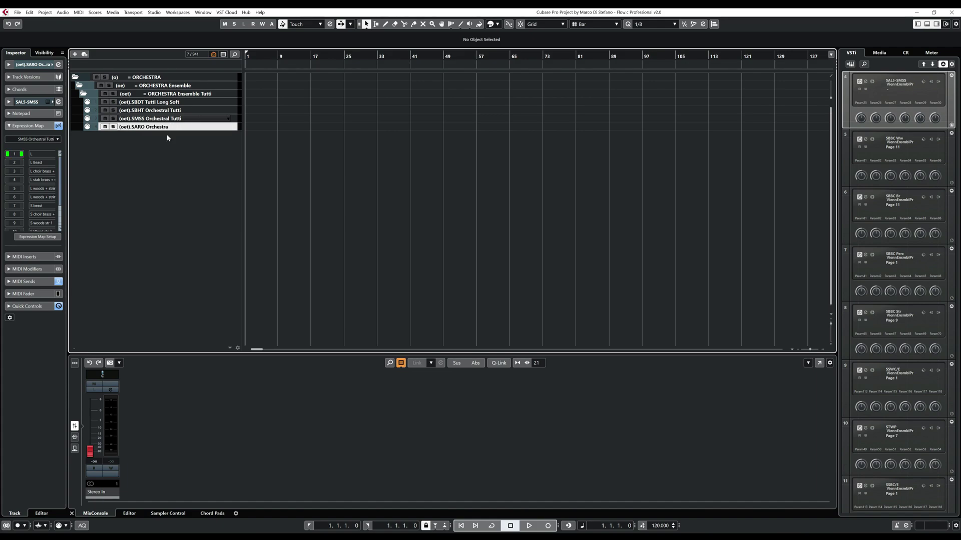
Set the new track's expression map to No Map and show its MIDI sends.
{"action": "left_click", "coordinate": [39, 140]}
{"action": "left_click", "coordinate": [44, 172]}
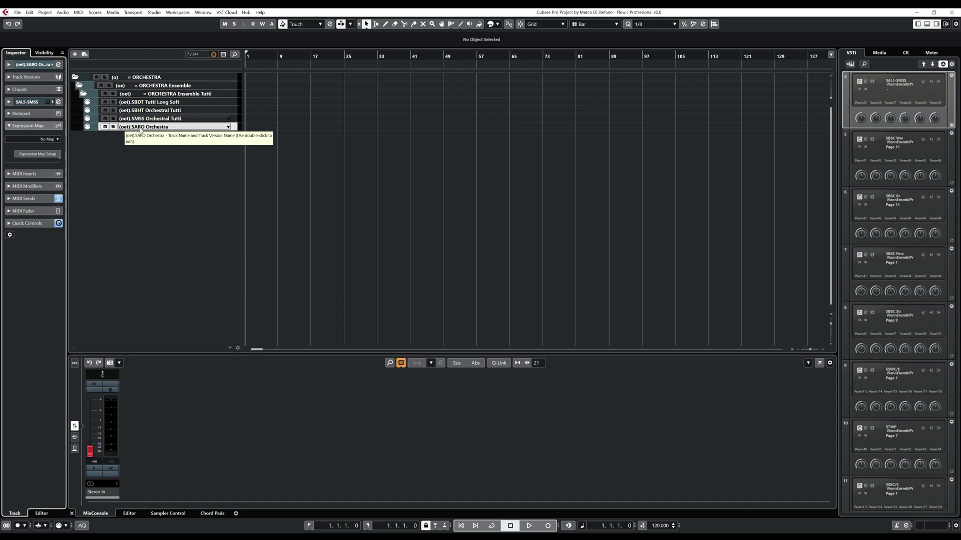
{"action": "left_click", "coordinate": [35, 198]}
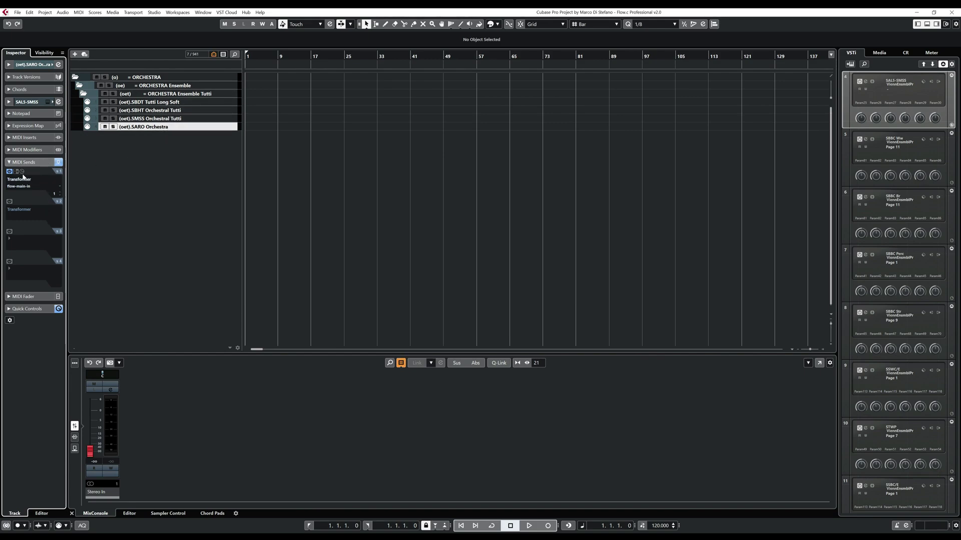
Inspect the SARO Orchestra track's Transformer send settings, then expand its routing section in the Inspector.
{"action": "left_click", "coordinate": [22, 173]}
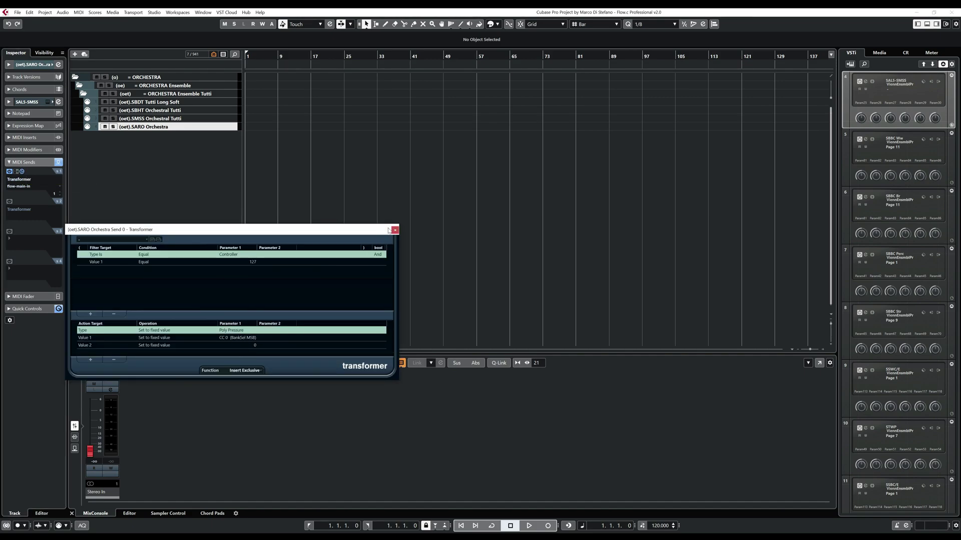
{"action": "left_click", "coordinate": [395, 229]}
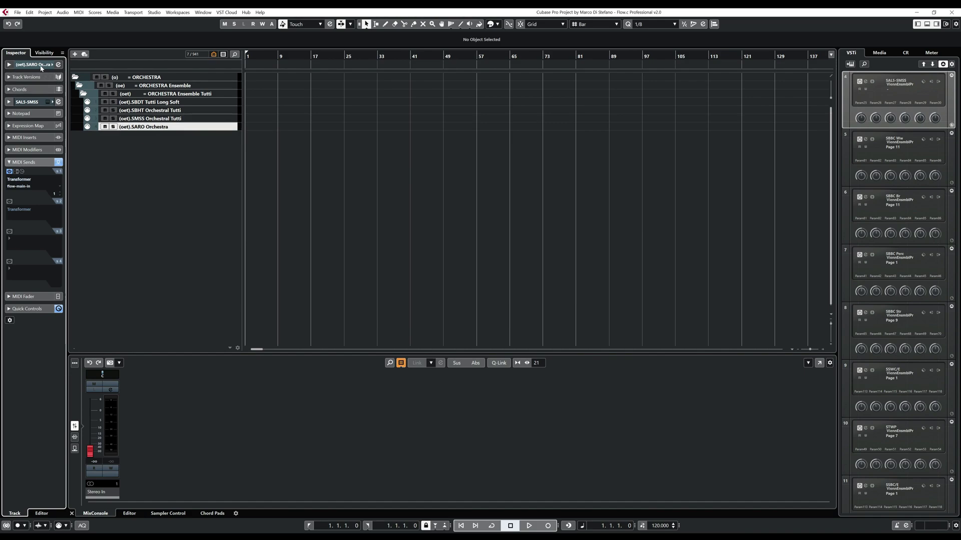
{"action": "left_click", "coordinate": [30, 64]}
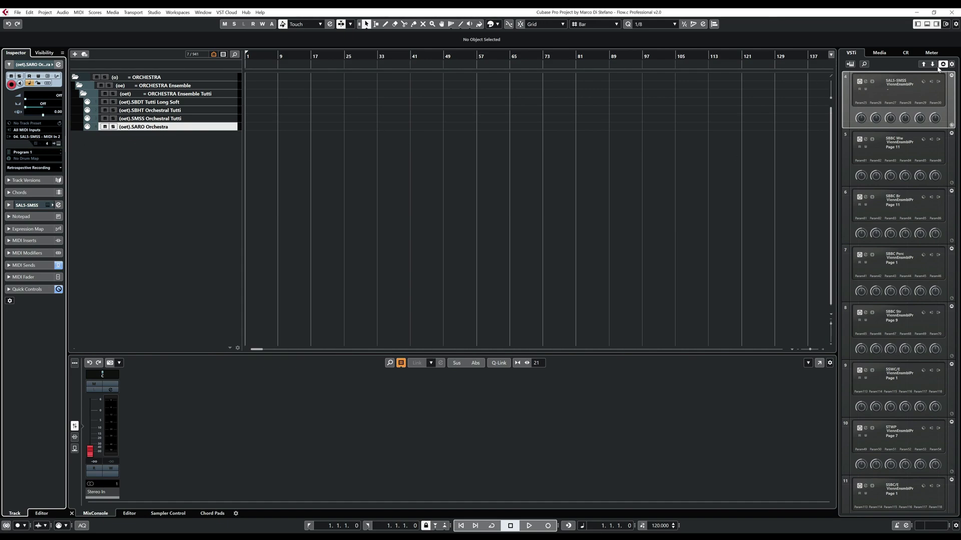
Switch the VST instrument rack to a compact list view.
{"action": "left_click", "coordinate": [943, 64]}
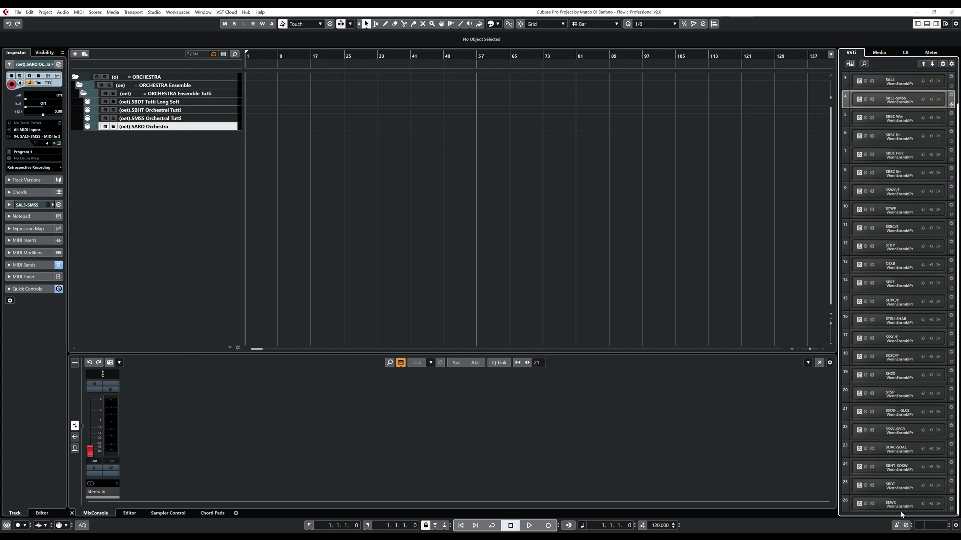
{"action": "right_click", "coordinate": [901, 515]}
{"action": "key", "text": "Escape"}
Add Vienna Ensemble Pro to the rack without a MIDI track, connected to the SARO Spitfire Abbey Road One instance.
{"action": "left_click", "coordinate": [851, 65]}
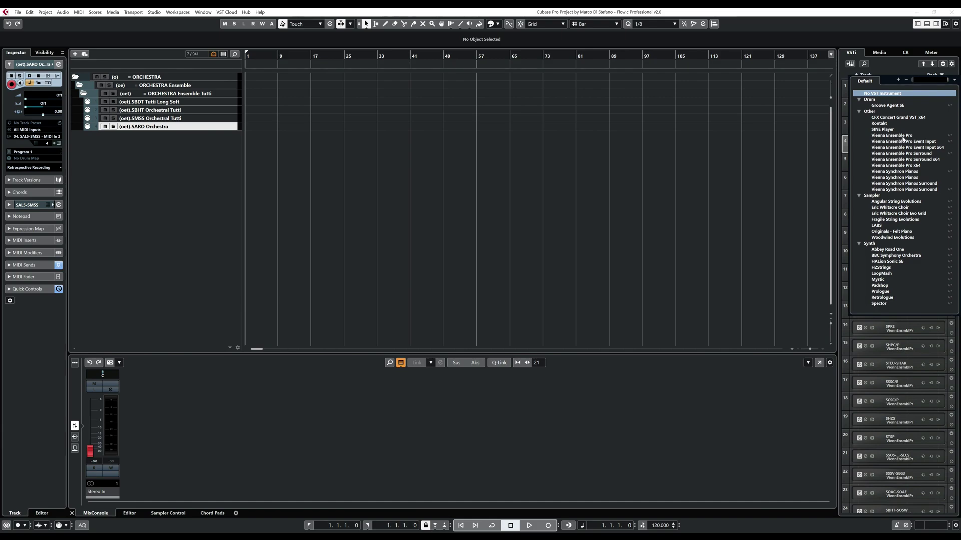
{"action": "left_click", "coordinate": [896, 136]}
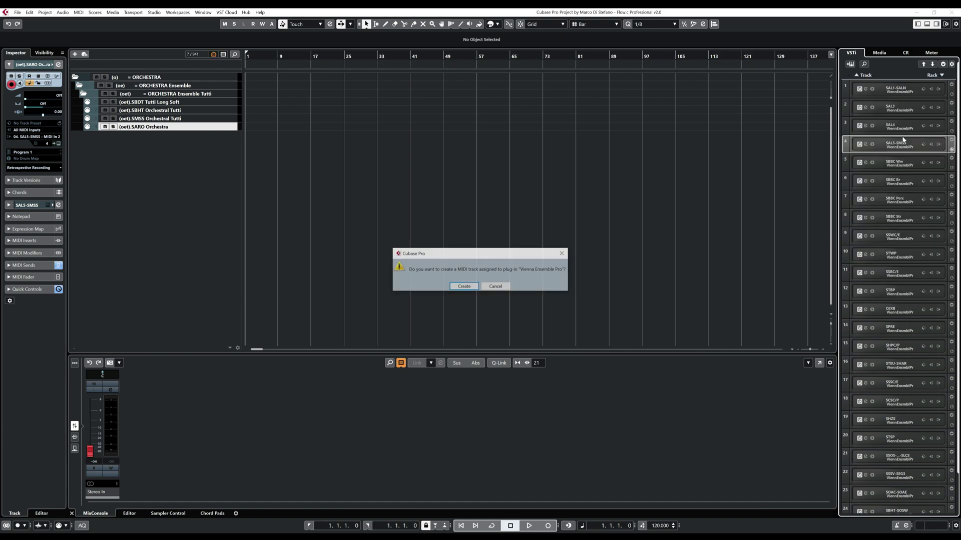
{"action": "left_click", "coordinate": [498, 286]}
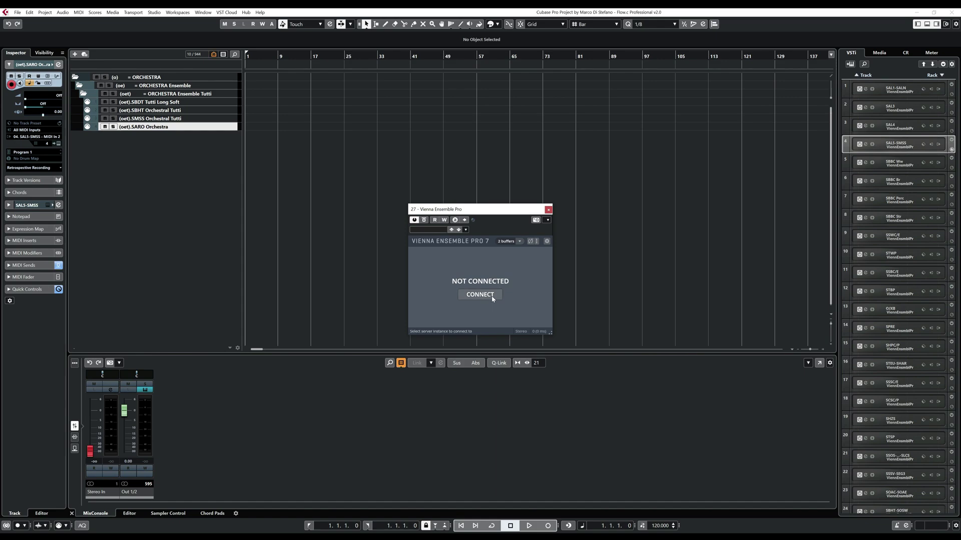
{"action": "left_click", "coordinate": [480, 294]}
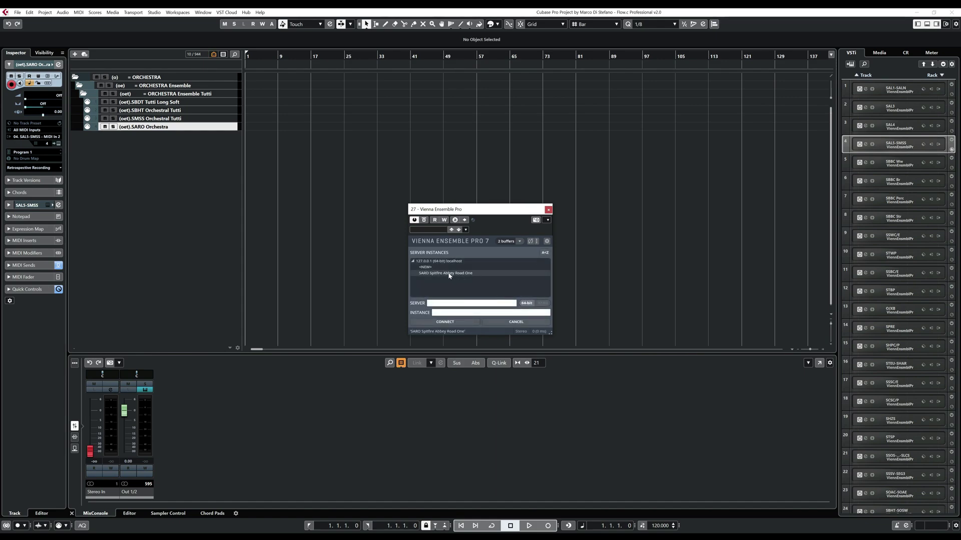
{"action": "left_click", "coordinate": [449, 274]}
{"action": "left_click", "coordinate": [445, 322]}
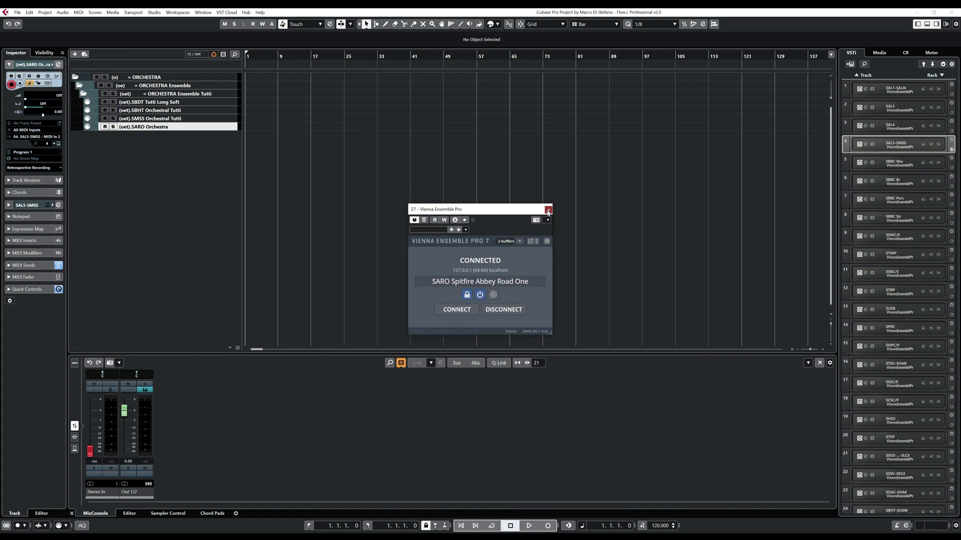
{"action": "left_click", "coordinate": [548, 209]}
{"action": "scroll", "coordinate": [853, 318], "scroll_direction": "down", "scroll_amount": 2}
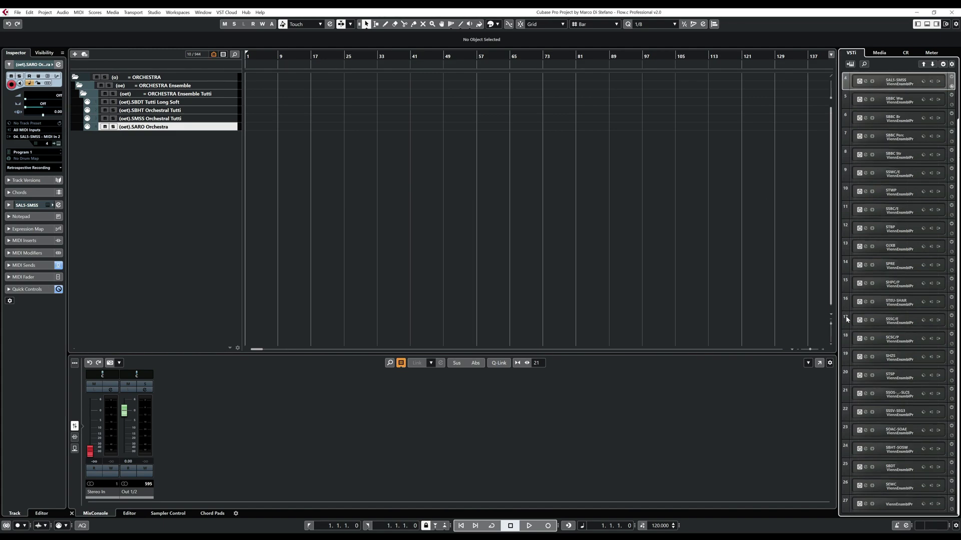
Rename rack instrument 27 to 'SARO'.
{"action": "double_click", "coordinate": [901, 504]}
{"action": "type", "text": "SARO"}
{"action": "key", "text": "Return"}
Route the SARO Orchestra track's MIDI output to SARO MIDI In 1 on channel 1.
{"action": "left_click", "coordinate": [55, 137]}
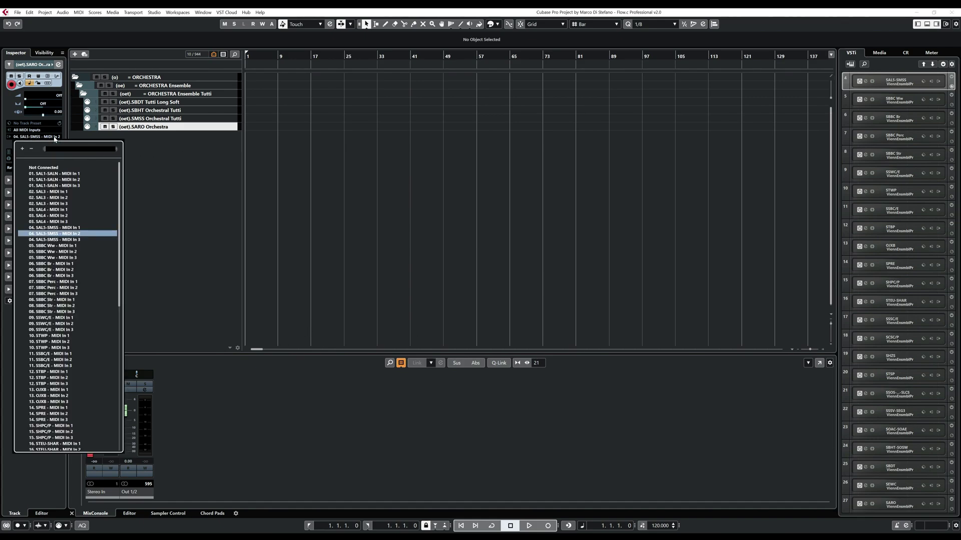
{"action": "scroll", "coordinate": [76, 348], "scroll_direction": "down", "scroll_amount": 10}
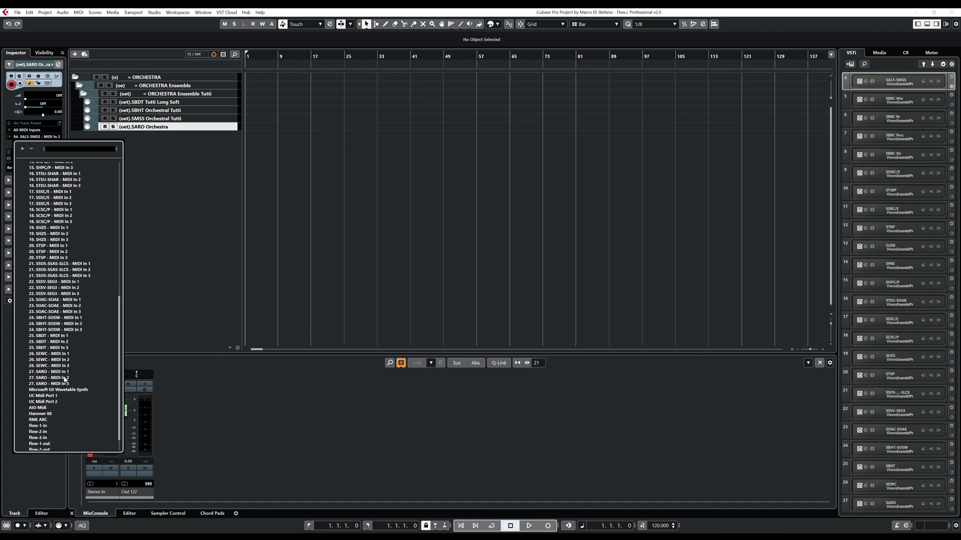
{"action": "left_click", "coordinate": [59, 373]}
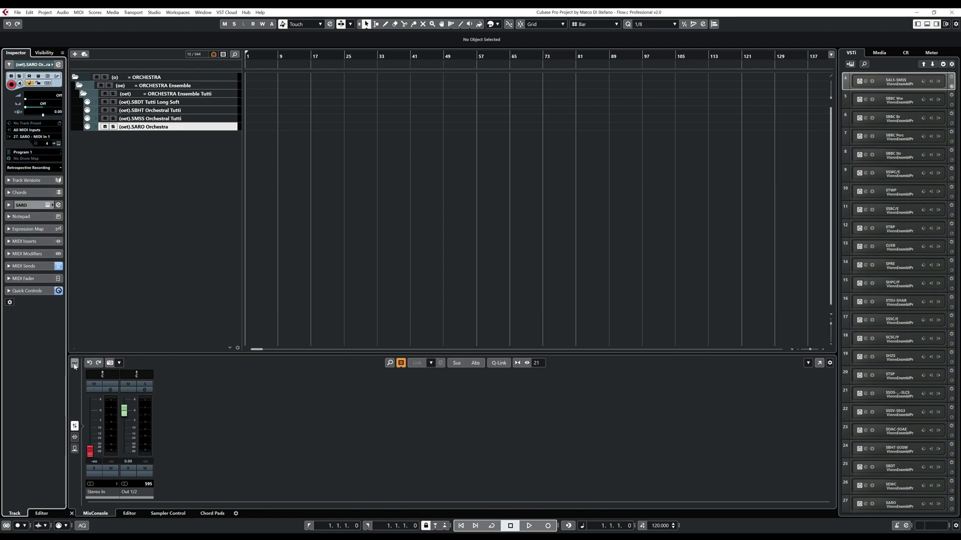
{"action": "left_click", "coordinate": [45, 144]}
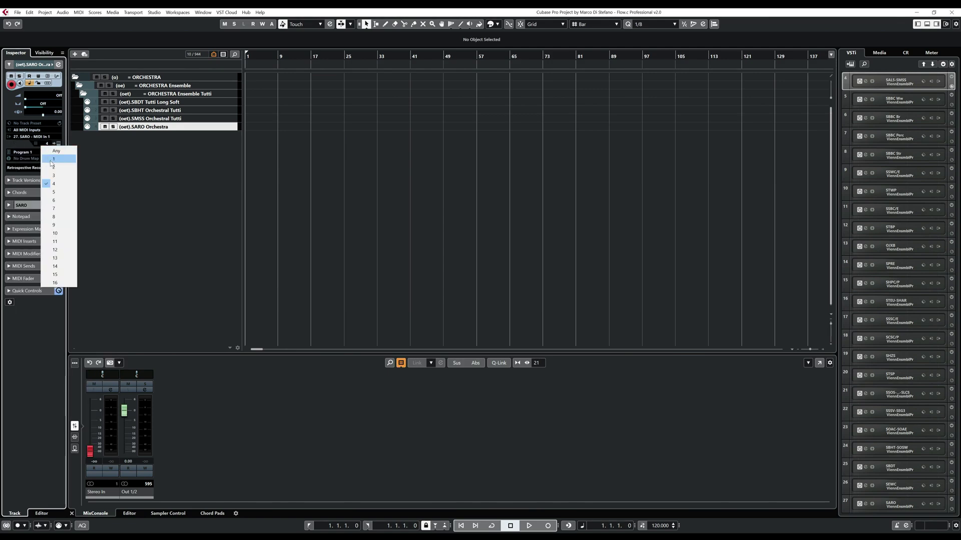
{"action": "left_click", "coordinate": [52, 160]}
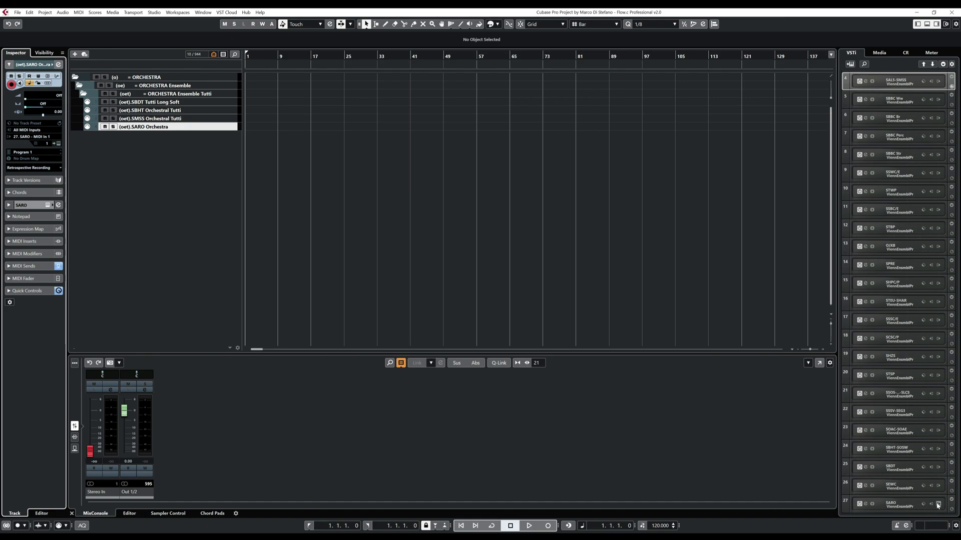
Activate the SARO instrument's Out 3/4 stereo output and open the MixConsole with F3.
{"action": "left_click", "coordinate": [937, 504]}
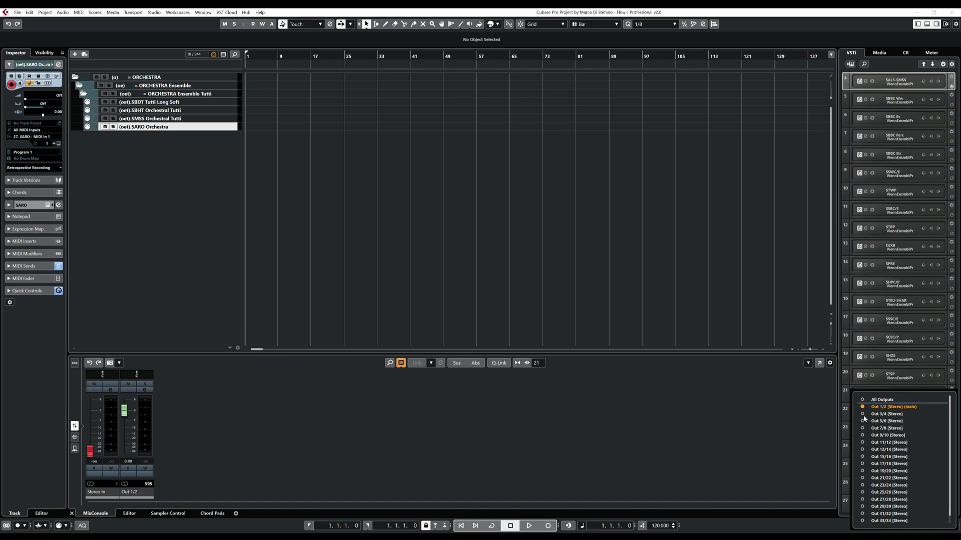
{"action": "left_click", "coordinate": [886, 414]}
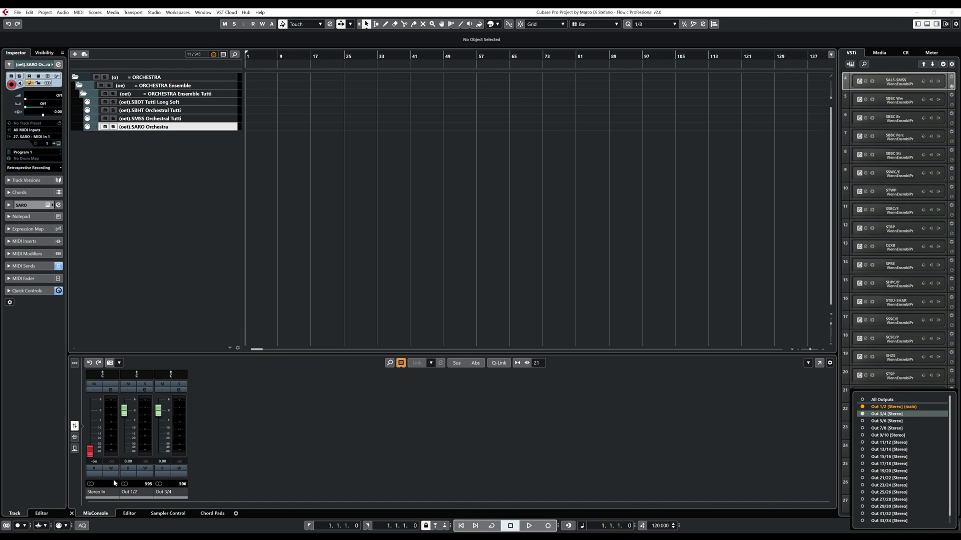
{"action": "left_click", "coordinate": [268, 420]}
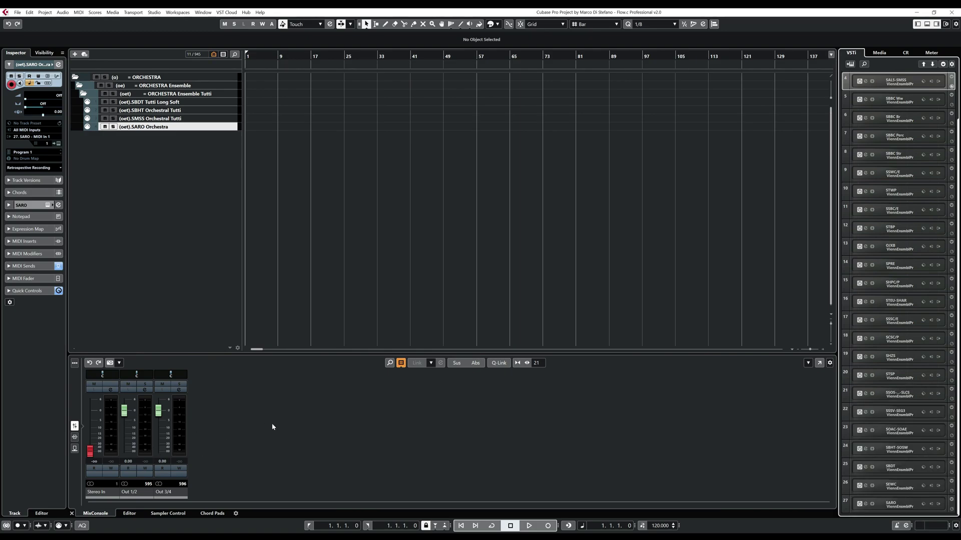
{"action": "key", "text": "F3"}
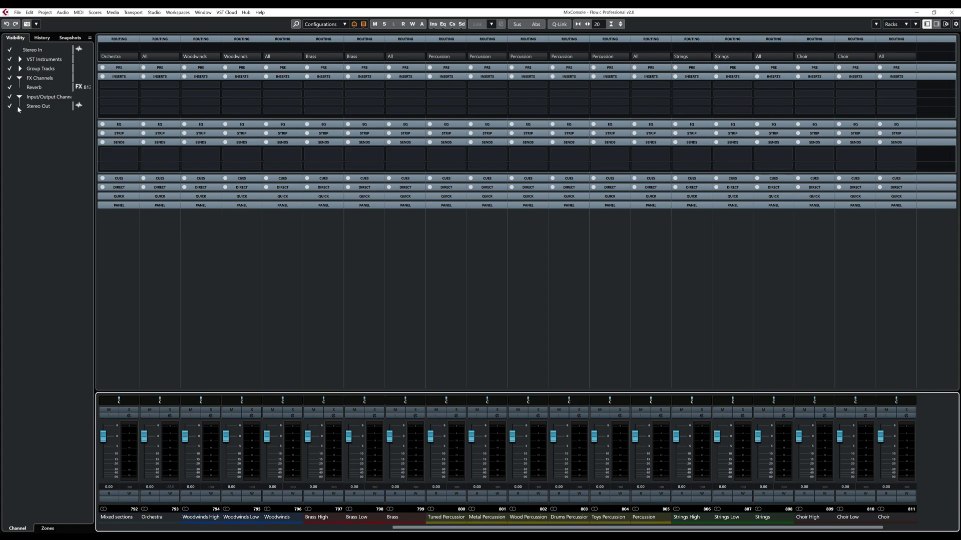
Set MixConsole visibility to show SARO's output channels, hiding group, FX and Reverb channels.
{"action": "left_click", "coordinate": [20, 59]}
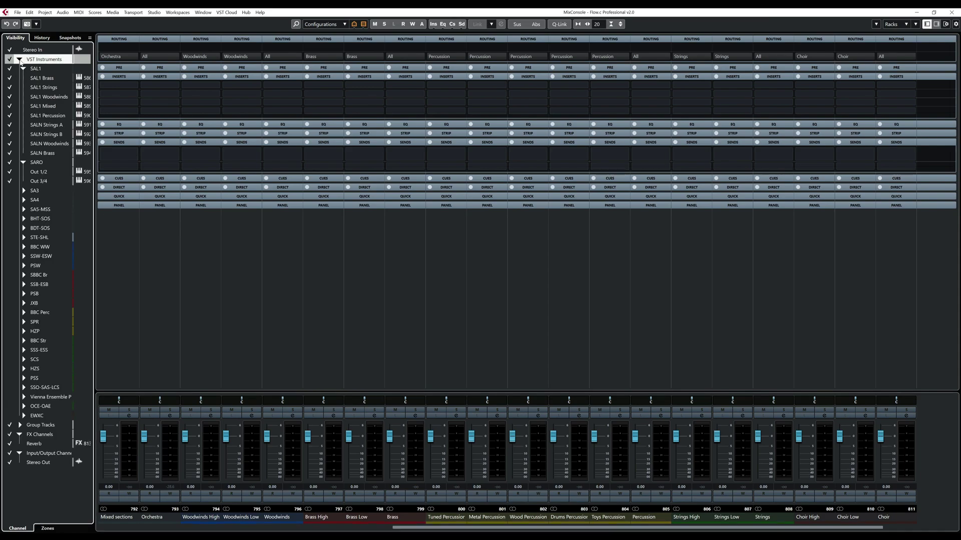
{"action": "left_click", "coordinate": [23, 68]}
{"action": "left_click", "coordinate": [23, 78]}
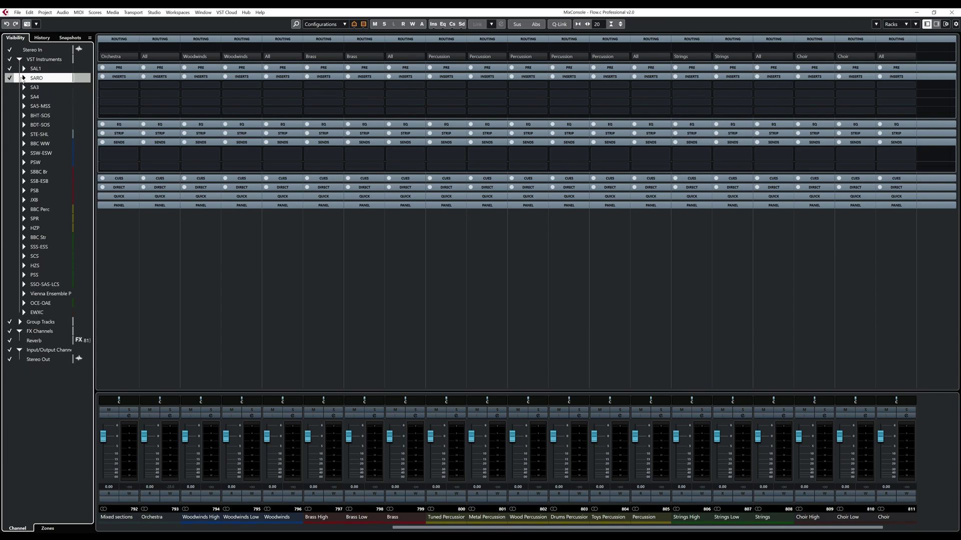
{"action": "left_click", "coordinate": [9, 76]}
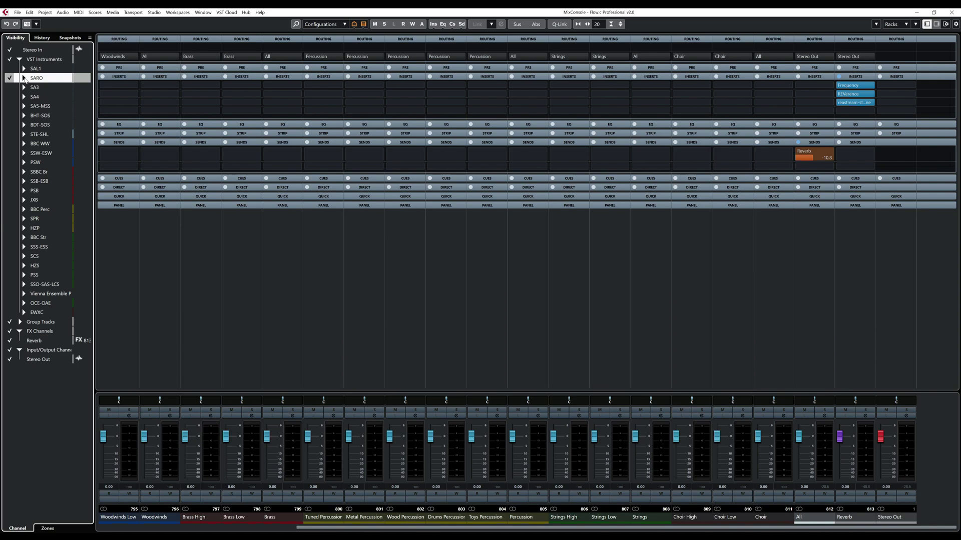
{"action": "left_click", "coordinate": [23, 78]}
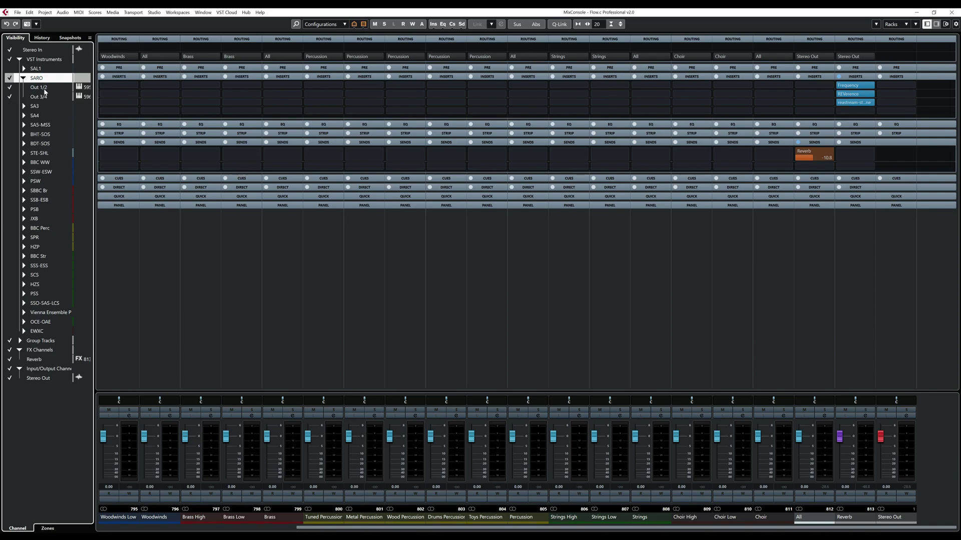
{"action": "left_click", "coordinate": [46, 89]}
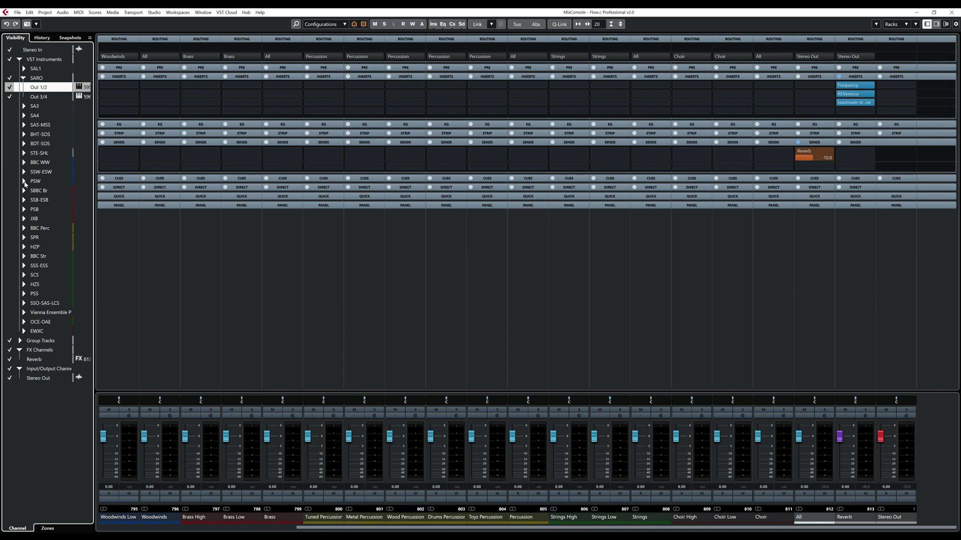
{"action": "left_click_drag", "start_coordinate": [10, 349], "coordinate": [10, 341]}
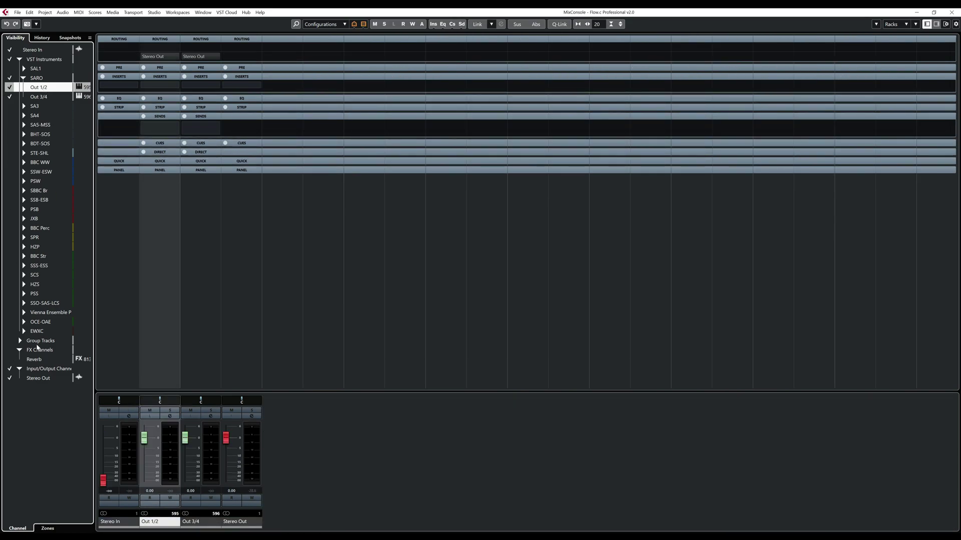
Rename SARO Out 1/2 to 'SARO Orchestra' and Out 3/4 to 'SARO String High'.
{"action": "left_click", "coordinate": [161, 525]}
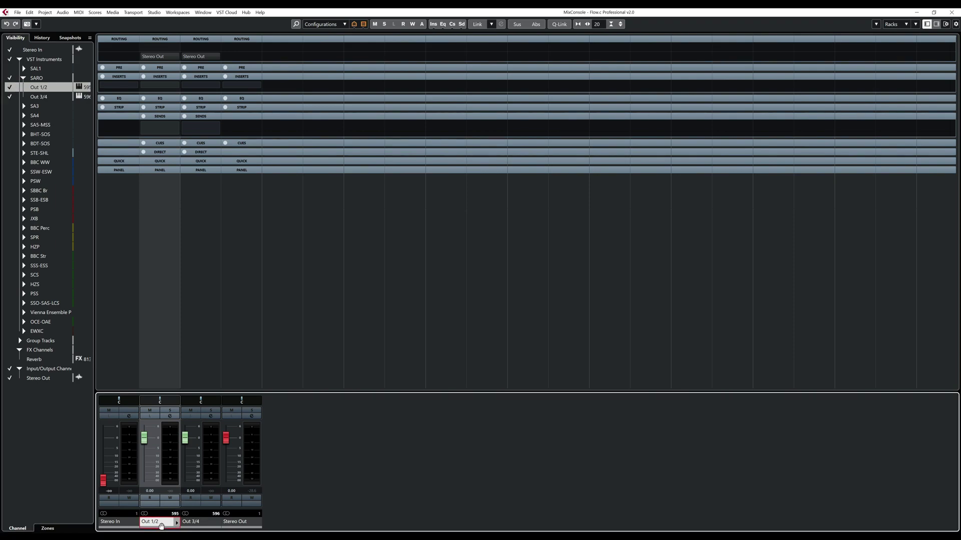
{"action": "double_click", "coordinate": [161, 525]}
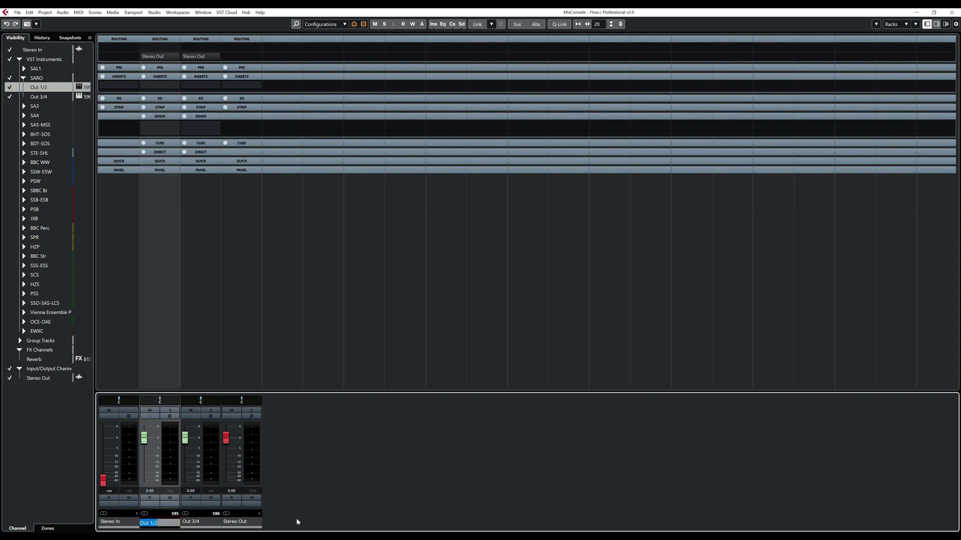
{"action": "type", "text": "O"}
{"action": "type", "text": "SAR"}
{"action": "type", "text": "O Orchestra"}
{"action": "key", "text": "Return"}
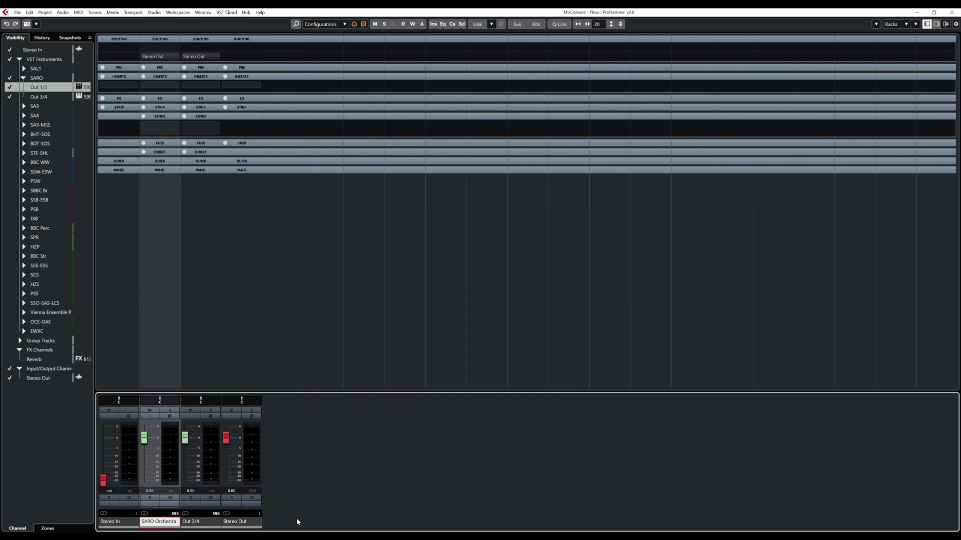
{"action": "double_click", "coordinate": [201, 524]}
{"action": "type", "text": "SARO String"}
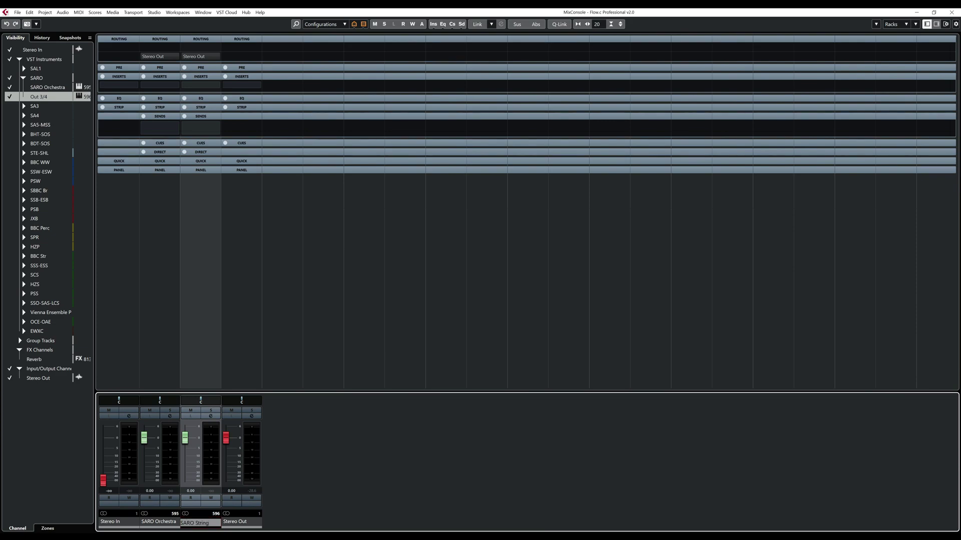
{"action": "type", "text": " High"}
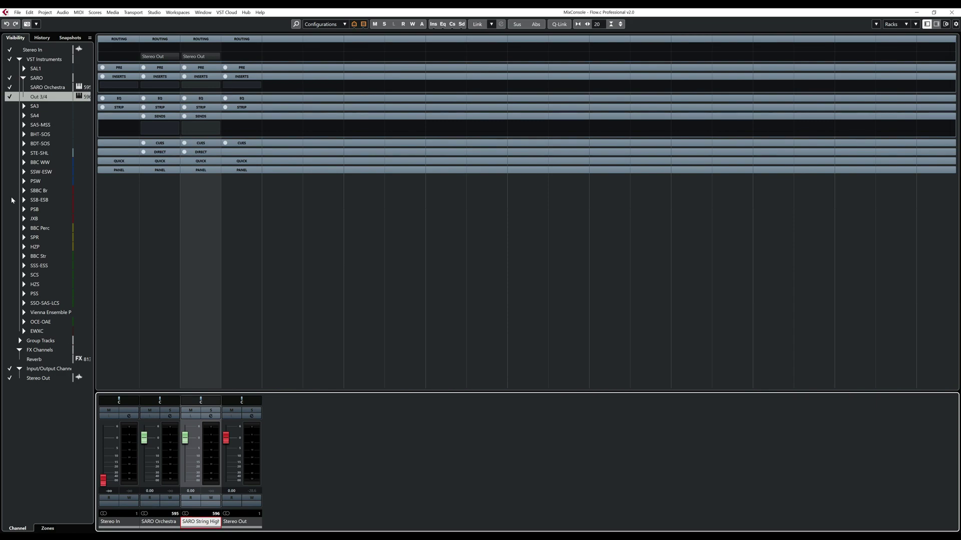
Show the group channels in the MixConsole again and scroll the channel strips.
{"action": "left_click", "coordinate": [21, 343]}
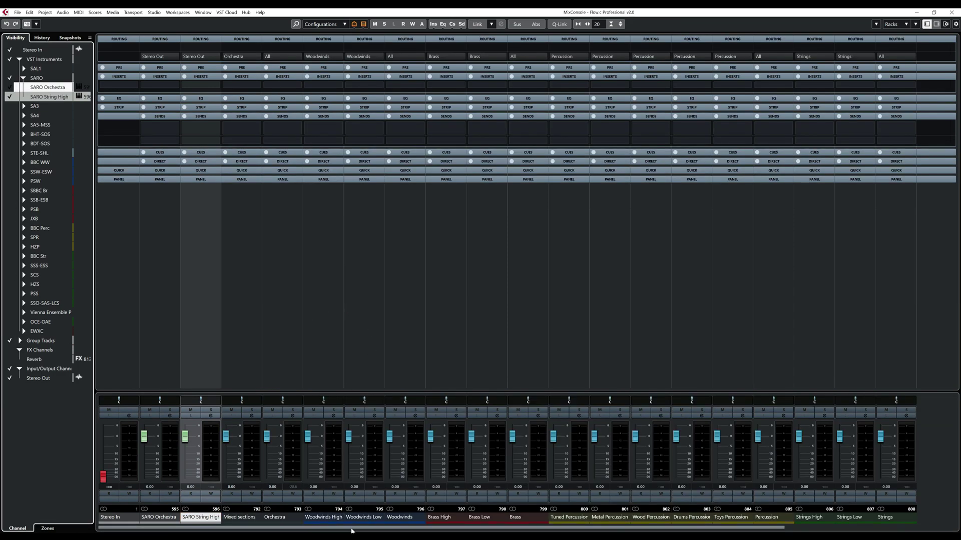
{"action": "left_click", "coordinate": [287, 524]}
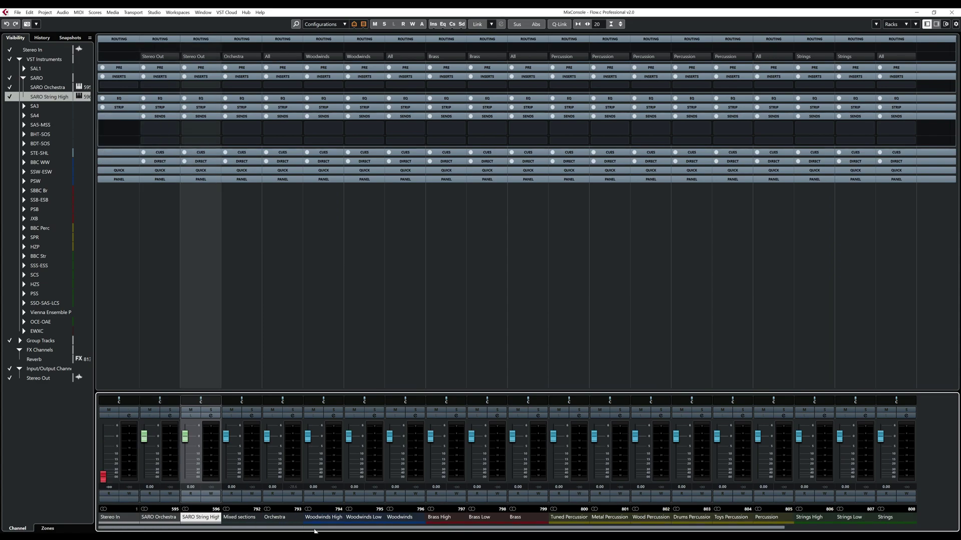
{"action": "scroll", "coordinate": [440, 527], "scroll_direction": "right", "scroll_amount": 5}
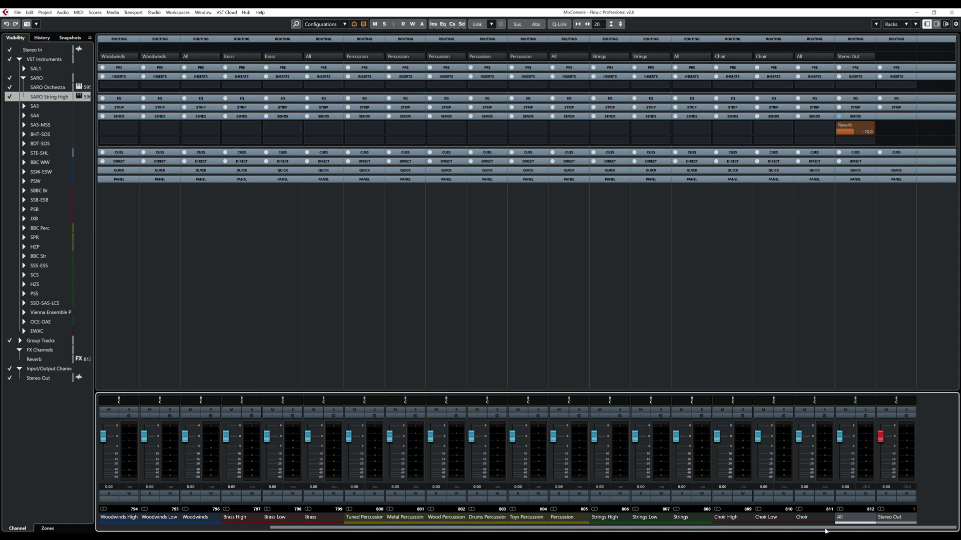
{"action": "left_click_drag", "start_coordinate": [825, 530], "coordinate": [505, 529]}
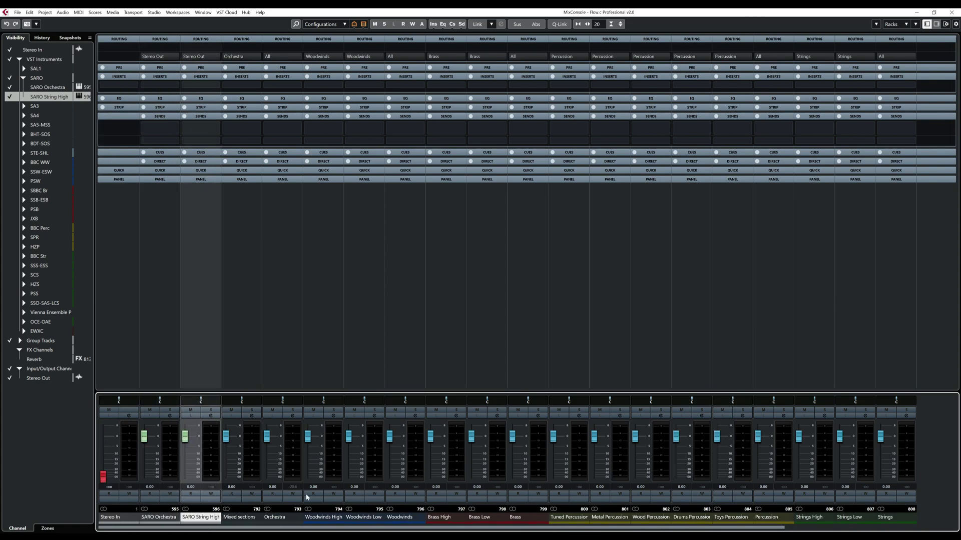
Set SARO Orchestra's output to the Orchestra group and SARO String High's to Strings High.
{"action": "left_click", "coordinate": [159, 521]}
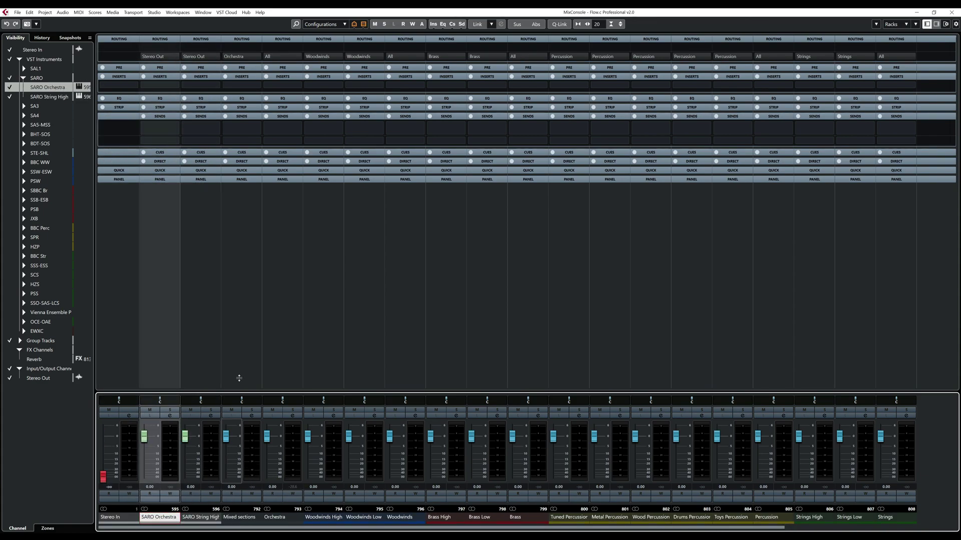
{"action": "left_click", "coordinate": [175, 58]}
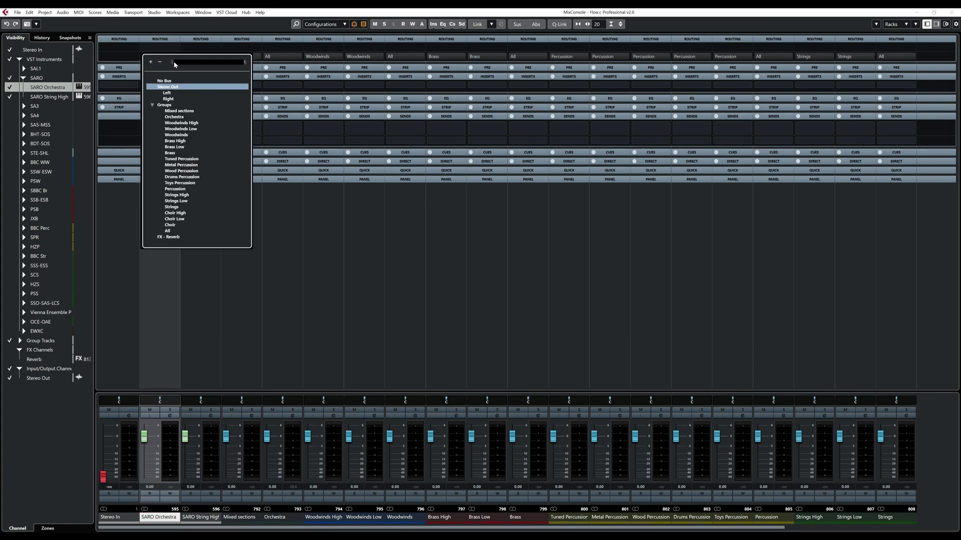
{"action": "left_click", "coordinate": [179, 118]}
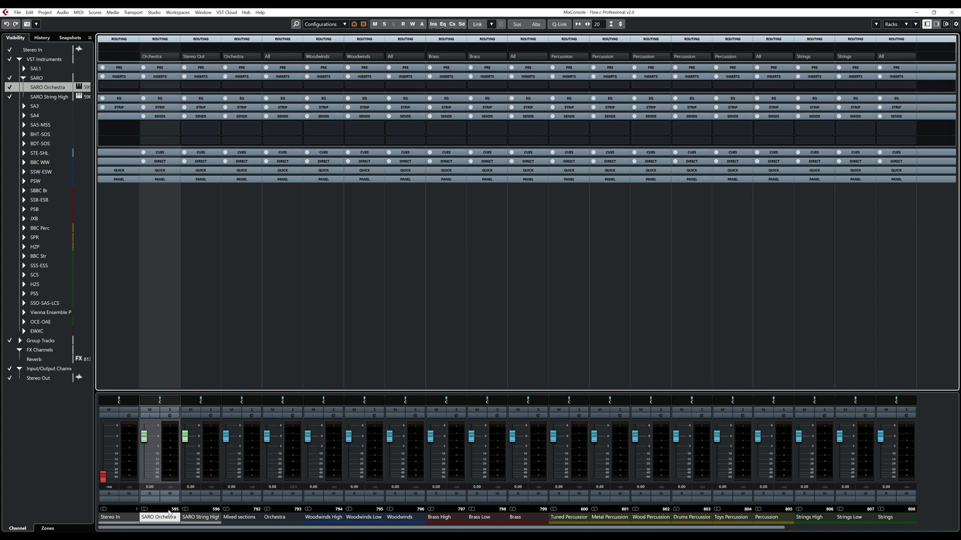
{"action": "left_click", "coordinate": [205, 520]}
{"action": "left_click", "coordinate": [217, 57]}
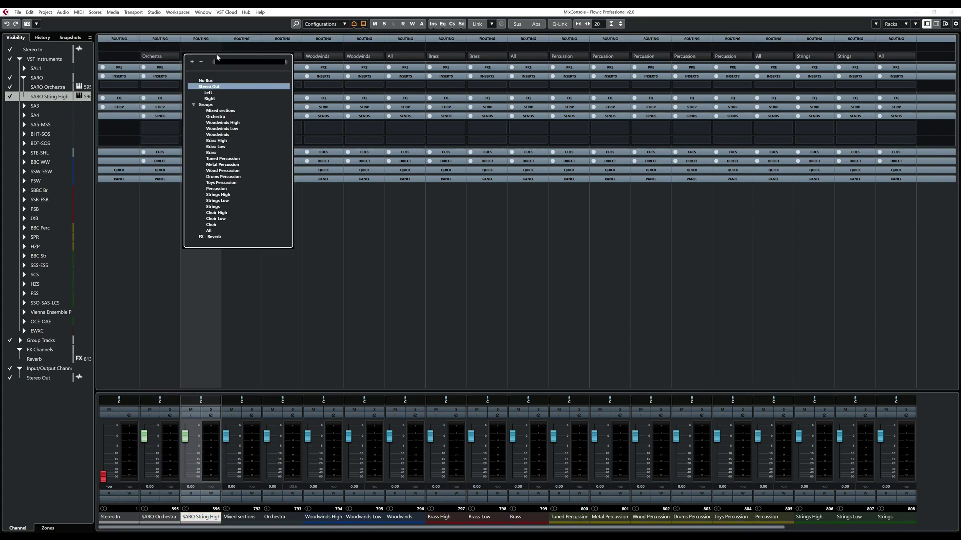
{"action": "left_click", "coordinate": [225, 194]}
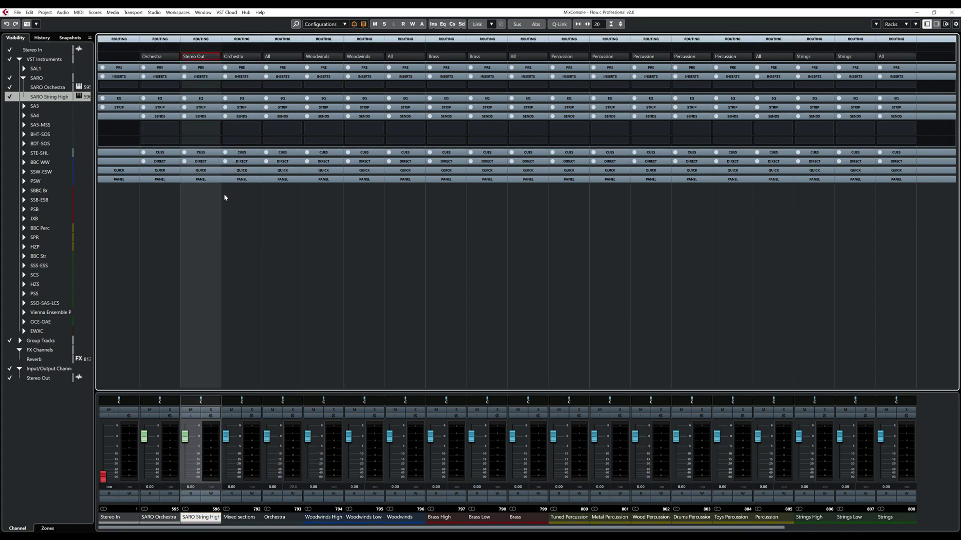
{"action": "left_click", "coordinate": [21, 341]}
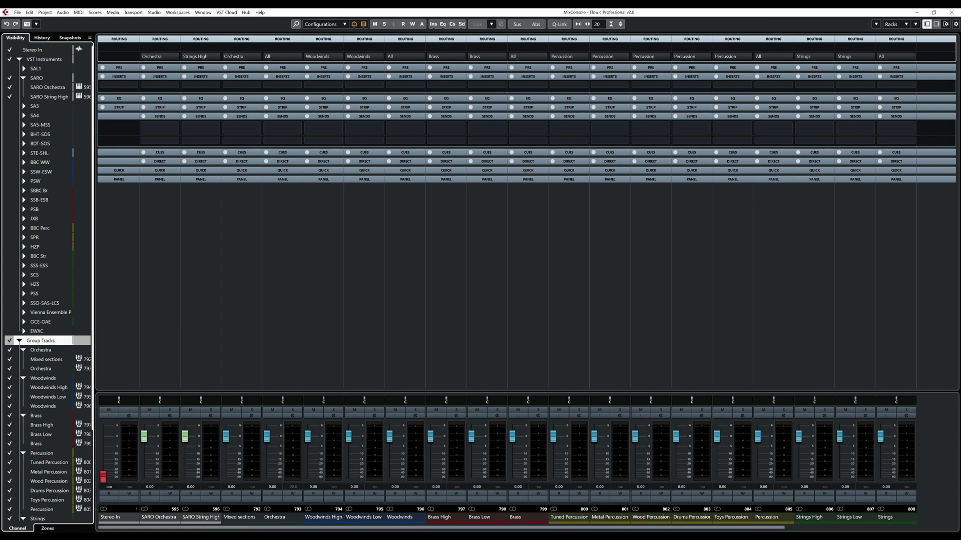
Follow the SARO String High signal path through the Strings High, Strings and All group channels.
{"action": "left_click_drag", "start_coordinate": [549, 528], "coordinate": [720, 528]}
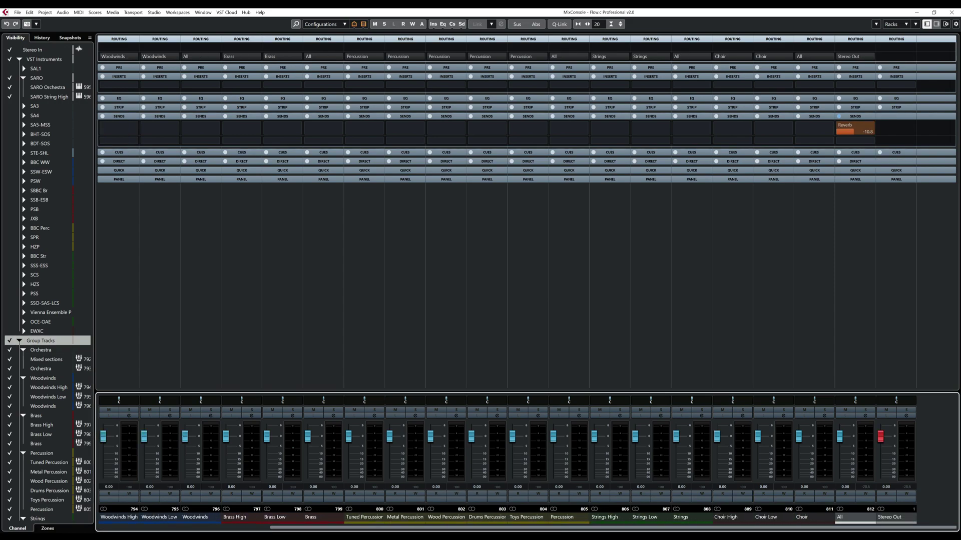
{"action": "left_click", "coordinate": [606, 520]}
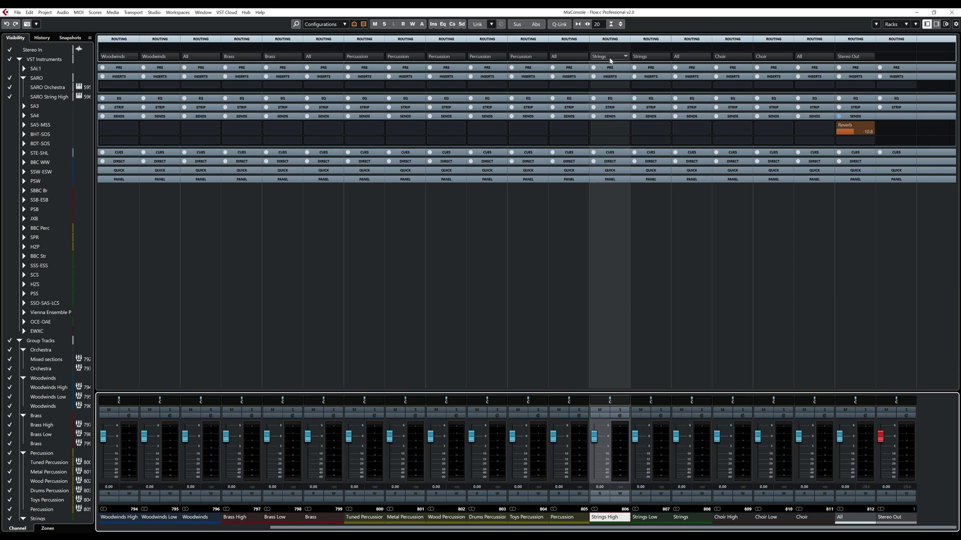
{"action": "scroll", "coordinate": [685, 132], "scroll_direction": "down", "scroll_amount": 1}
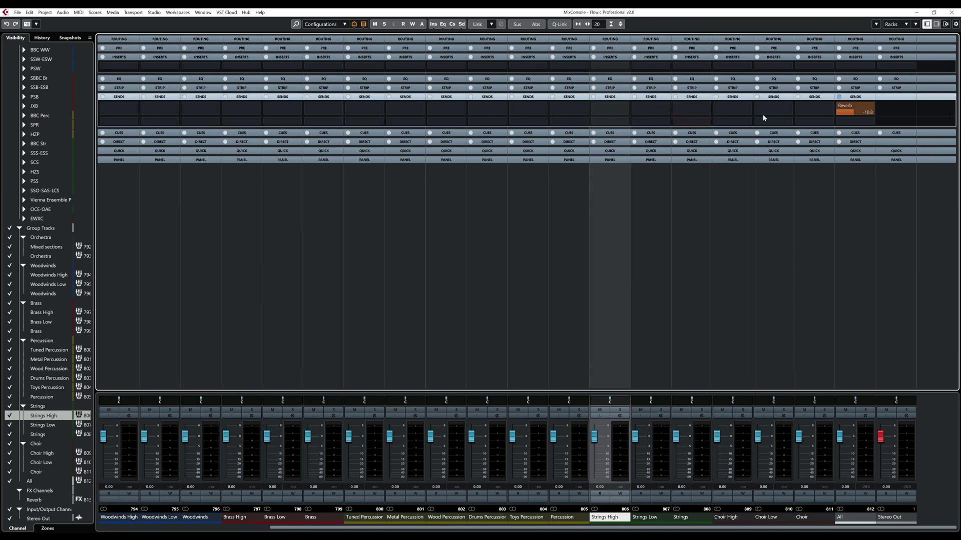
{"action": "scroll", "coordinate": [701, 39], "scroll_direction": "up", "scroll_amount": 1}
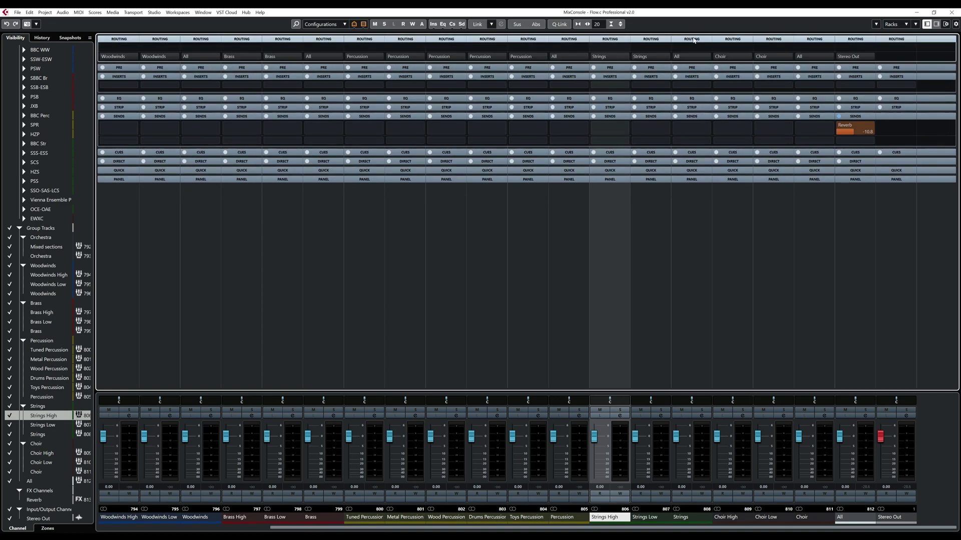
{"action": "left_click", "coordinate": [692, 521]}
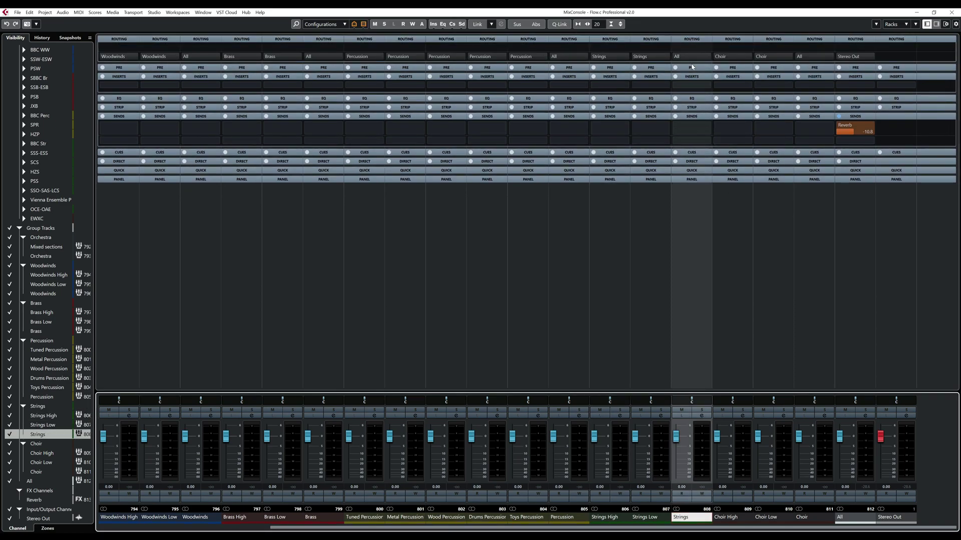
{"action": "left_click", "coordinate": [849, 521]}
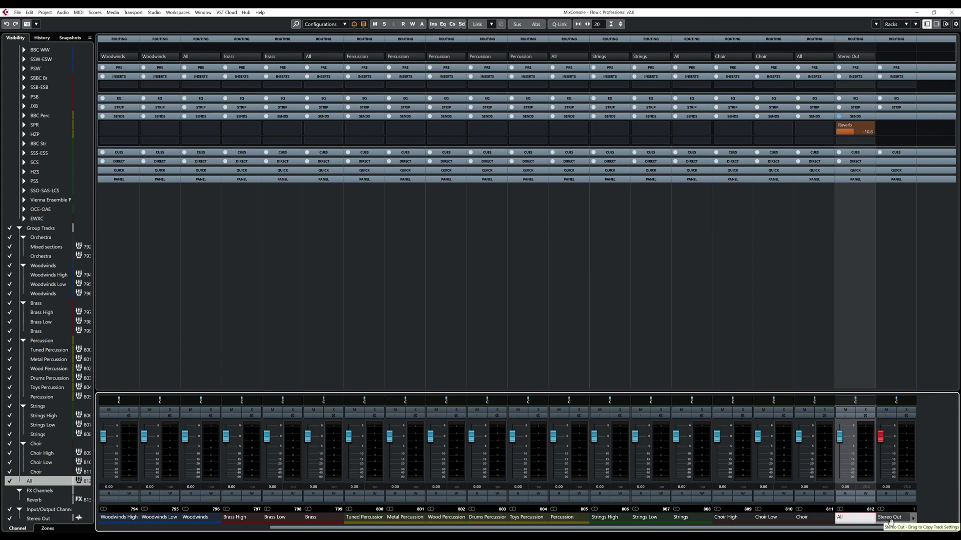
{"action": "left_click_drag", "start_coordinate": [755, 528], "coordinate": [374, 518]}
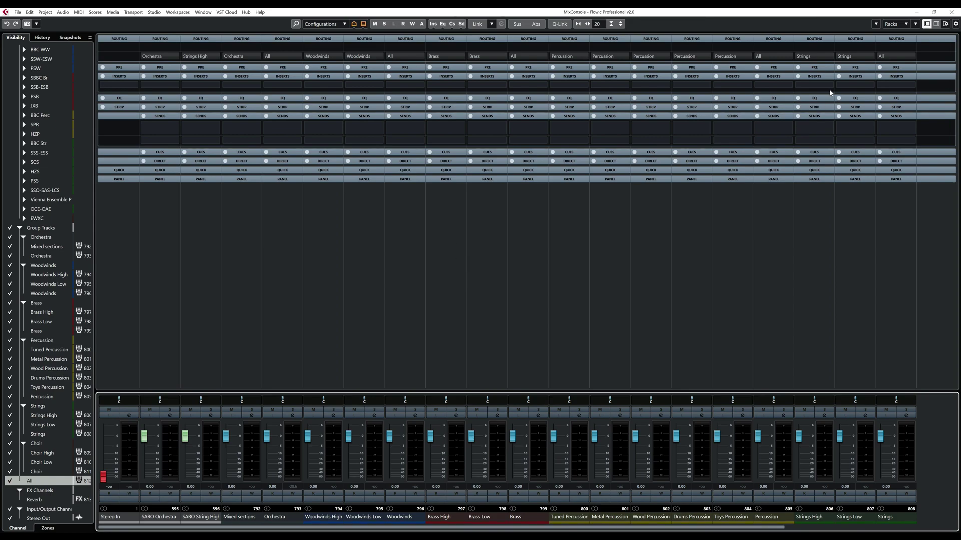
Close the MixConsole and show the SARO Orchestra track's settings in the Inspector.
{"action": "left_click", "coordinate": [951, 12]}
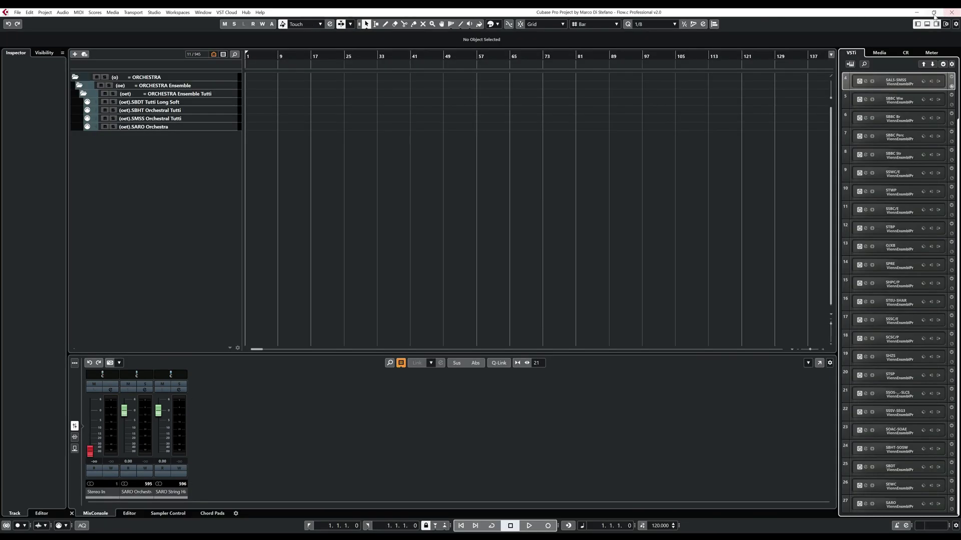
{"action": "left_click", "coordinate": [341, 414]}
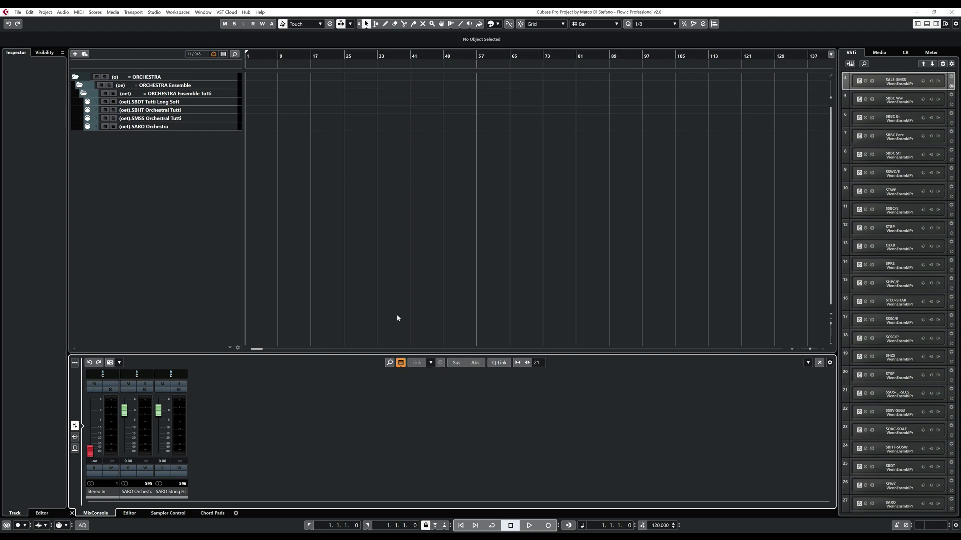
{"action": "left_click", "coordinate": [201, 129]}
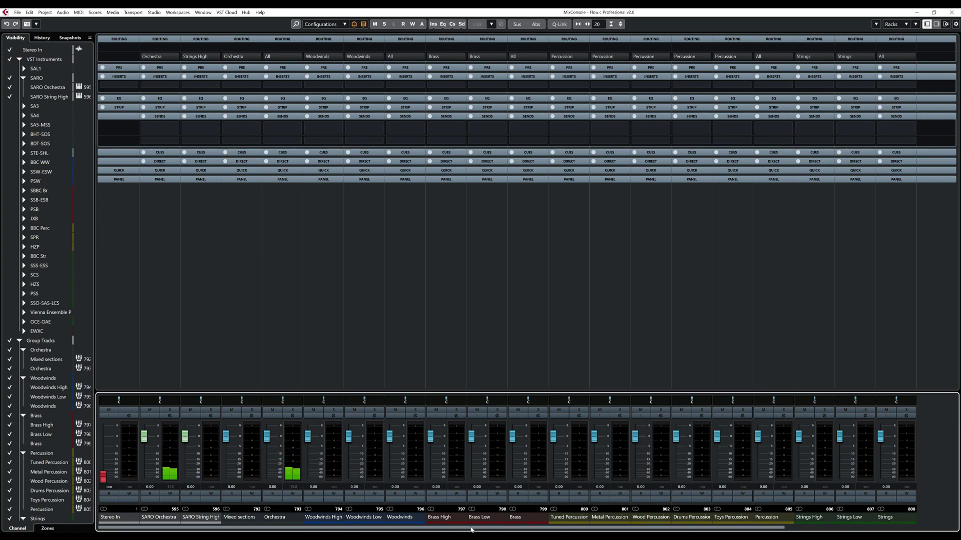
{"action": "left_click_drag", "start_coordinate": [471, 530], "coordinate": [645, 529]}
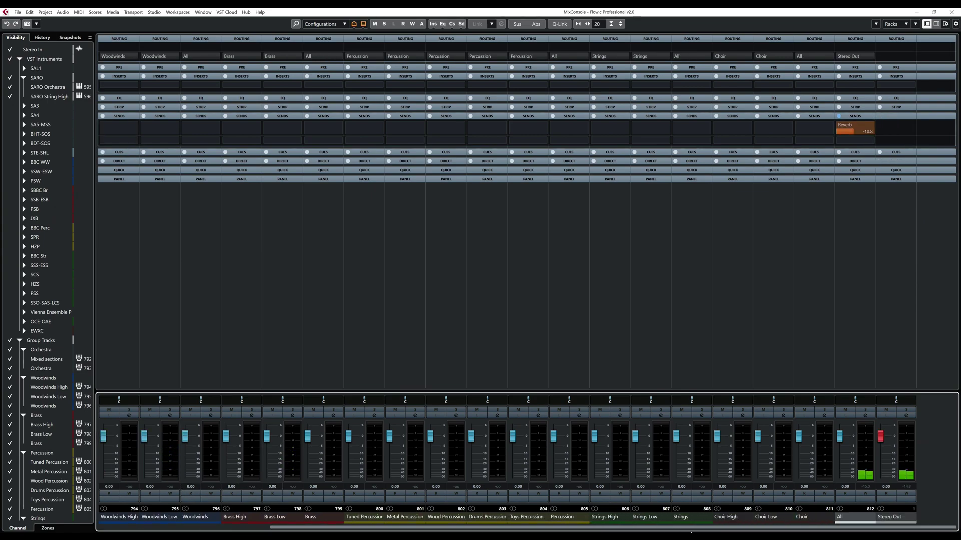
{"action": "left_click", "coordinate": [951, 14]}
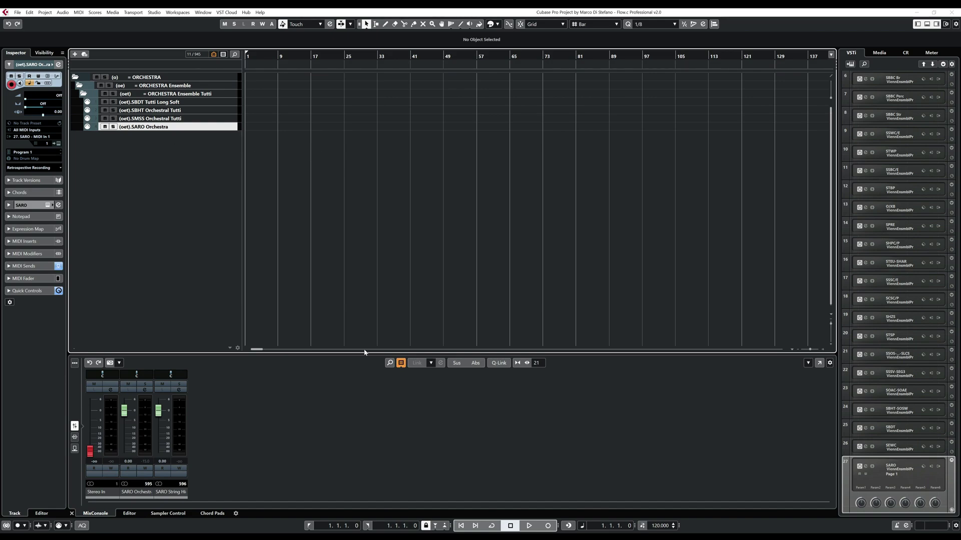
Check the SARO High Strings channel in Vienna Ensemble Pro, then minimize VEP.
{"action": "key", "text": "alt+Tab"}
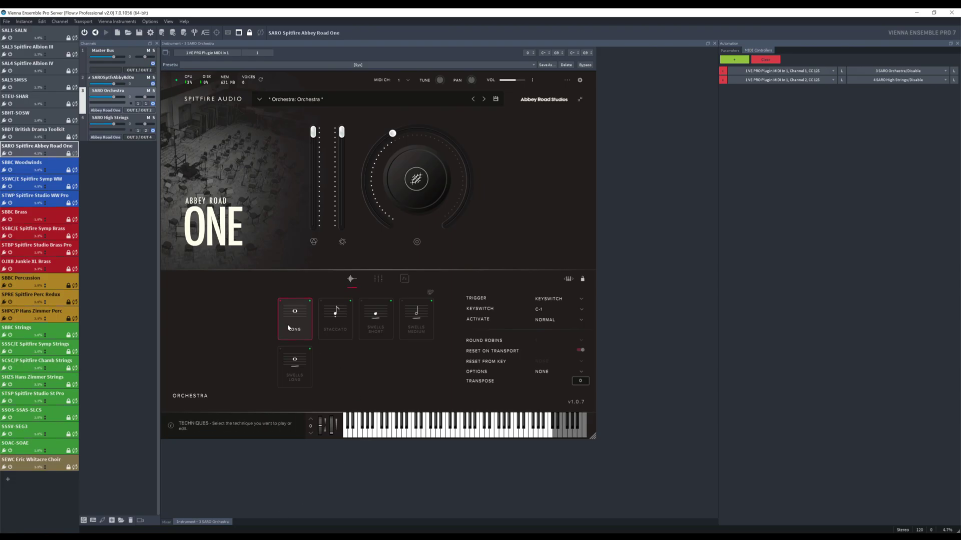
{"action": "left_click", "coordinate": [131, 118]}
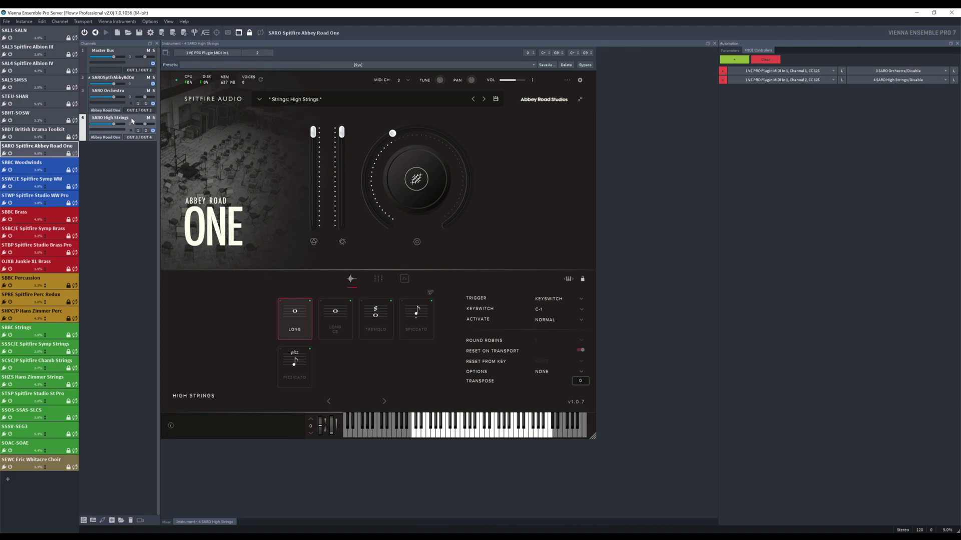
{"action": "left_click", "coordinate": [920, 14]}
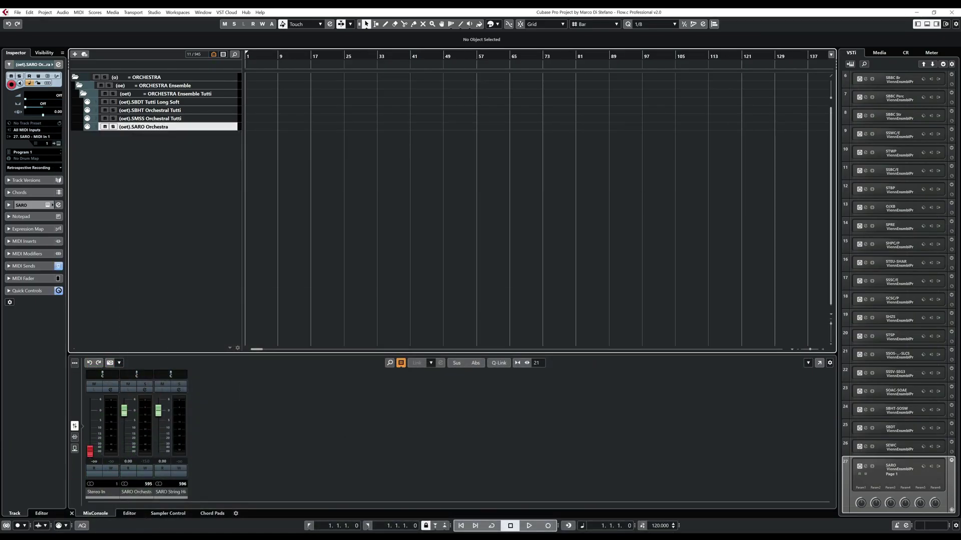
In Flow+, scroll to Strings and target the Strings Ensemble High tracks in Cubase.
{"action": "mouse_move", "coordinate": [260, 534]}
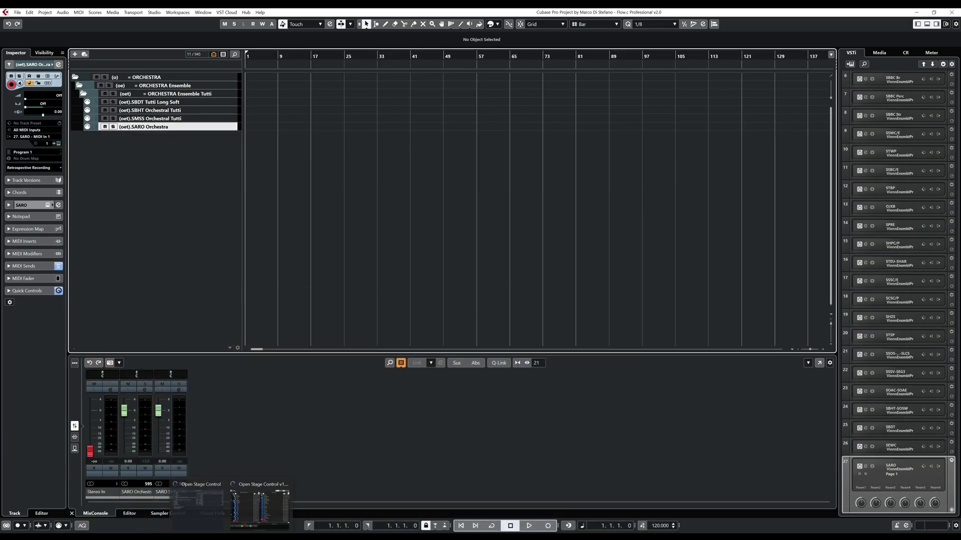
{"action": "left_click", "coordinate": [259, 507]}
{"action": "left_click", "coordinate": [261, 517]}
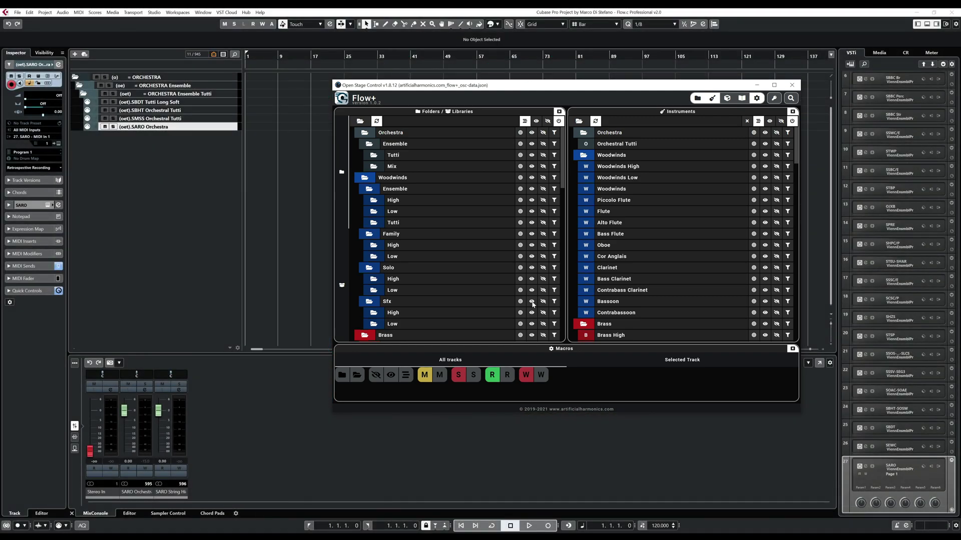
{"action": "scroll", "coordinate": [463, 228], "scroll_direction": "down", "scroll_amount": 10}
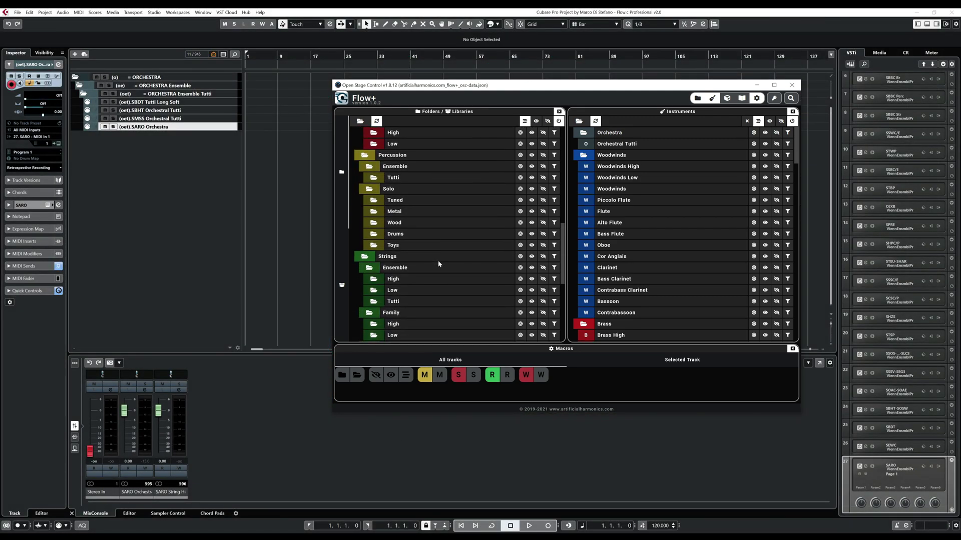
{"action": "scroll", "coordinate": [431, 252], "scroll_direction": "down", "scroll_amount": 3}
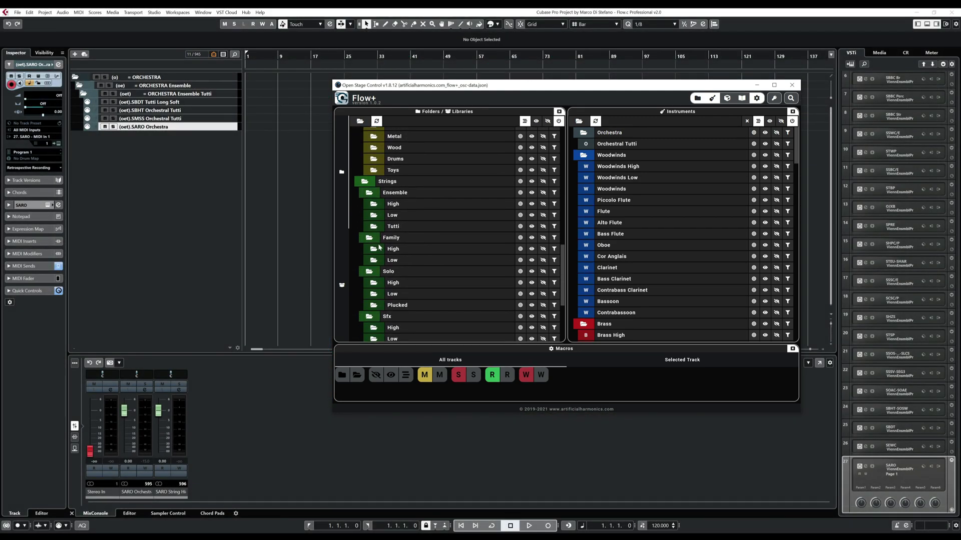
{"action": "left_click", "coordinate": [519, 204]}
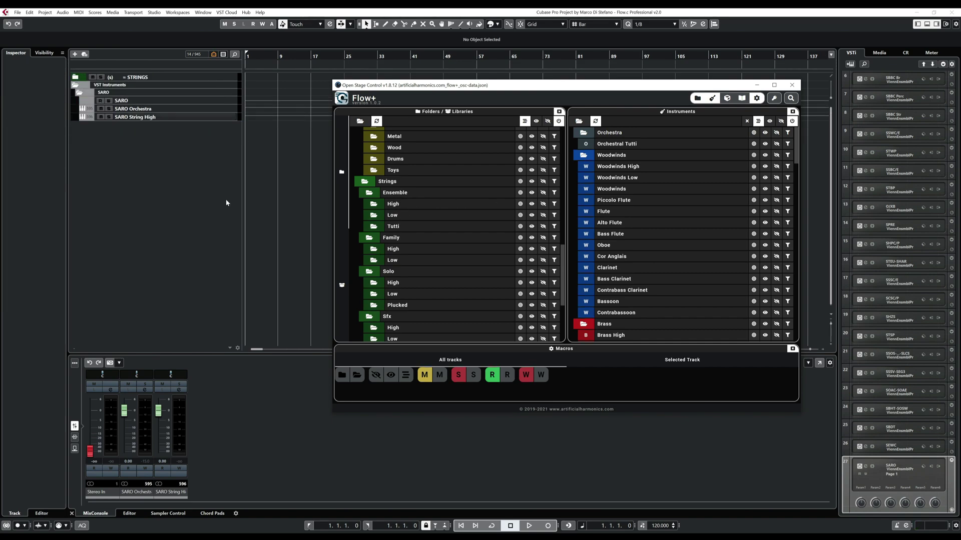
{"action": "left_click", "coordinate": [358, 377]}
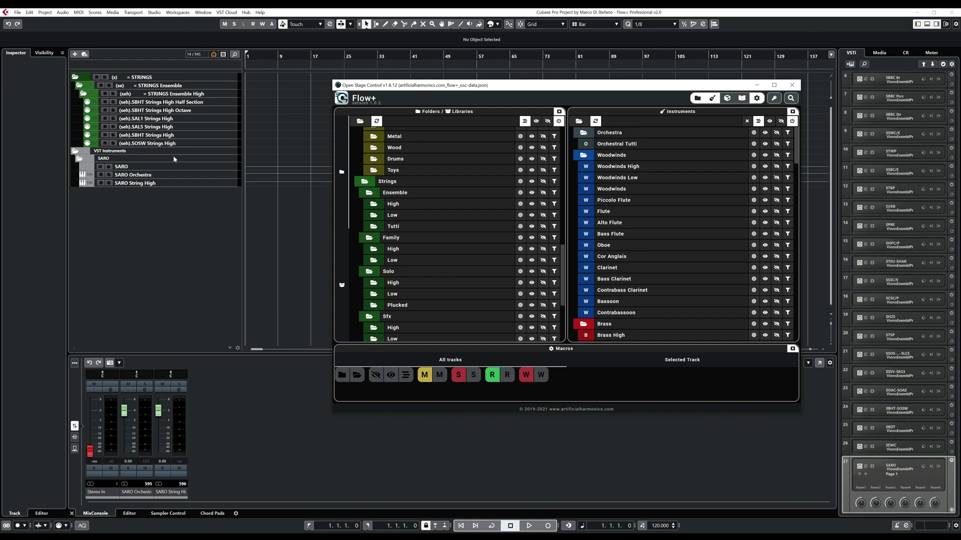
Duplicate SOSW Strings High, rename the copy 'SARO Strings High' and move it up.
{"action": "left_click", "coordinate": [200, 144]}
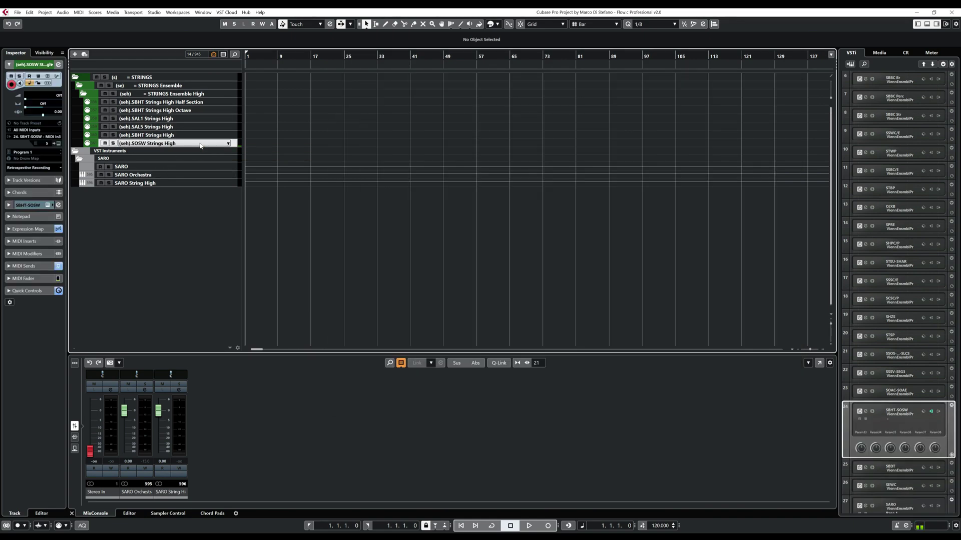
{"action": "right_click", "coordinate": [200, 144]}
{"action": "left_click", "coordinate": [228, 166]}
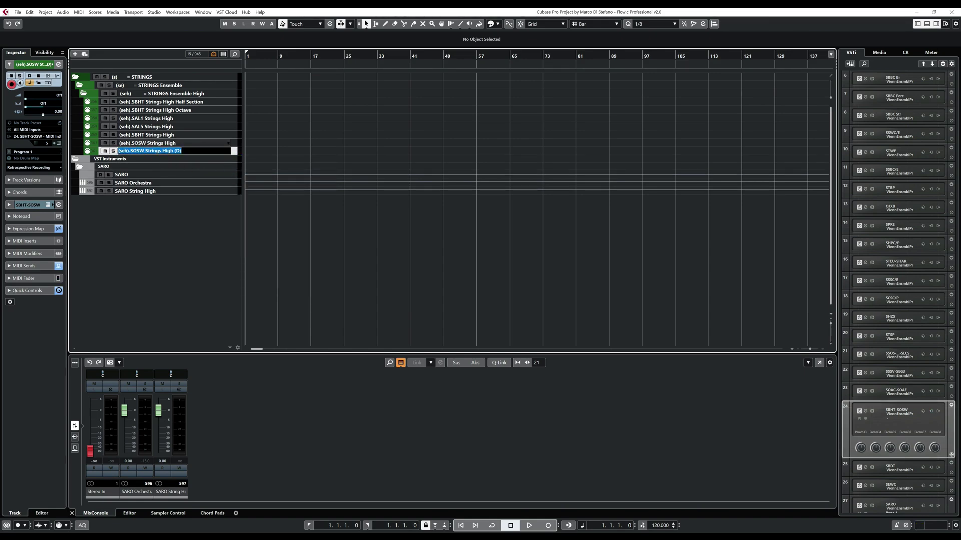
{"action": "left_click_drag", "start_coordinate": [133, 150], "coordinate": [145, 150]}
{"action": "key", "text": "End"}
{"action": "key", "text": "BackSpace"}
{"action": "key", "text": "BackSpace"}
{"action": "key", "text": "BackSpace"}
{"action": "key", "text": "BackSpace"}
{"action": "key", "text": "BackSpace"}
{"action": "key", "text": "BackSpace"}
{"action": "type", "text": "SARO"}
{"action": "key", "text": "Return"}
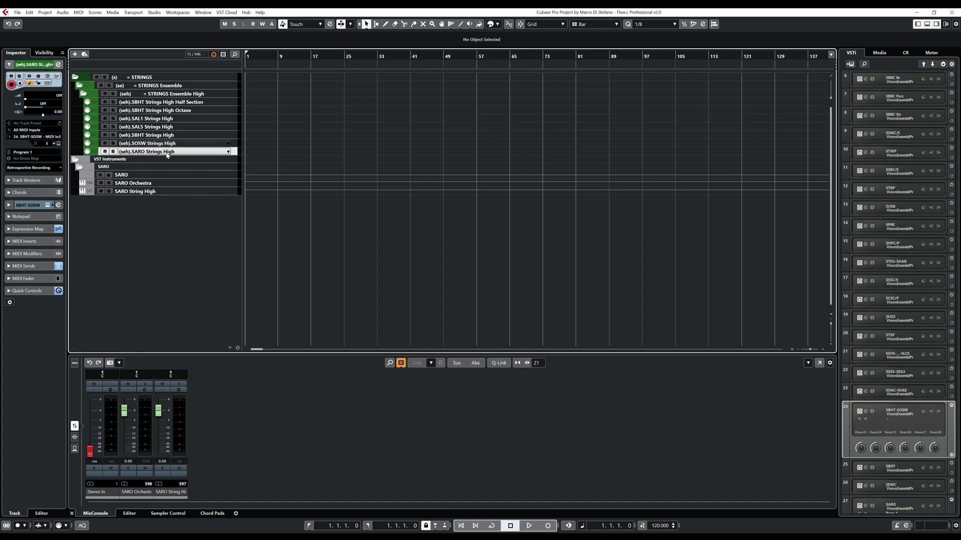
{"action": "left_click_drag", "start_coordinate": [167, 154], "coordinate": [167, 137]}
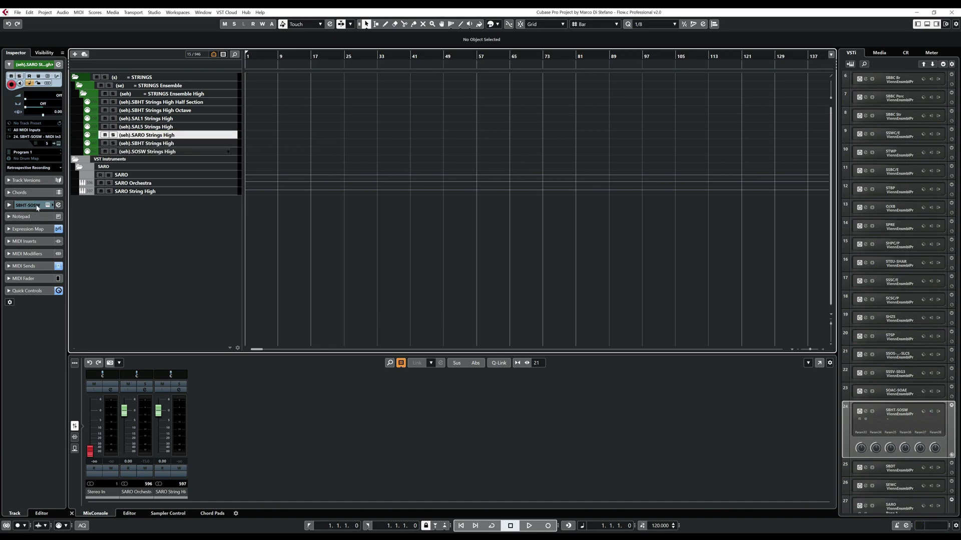
Set the SARO Strings High track's expression map to No Map.
{"action": "left_click", "coordinate": [39, 229]}
{"action": "left_click", "coordinate": [35, 141]}
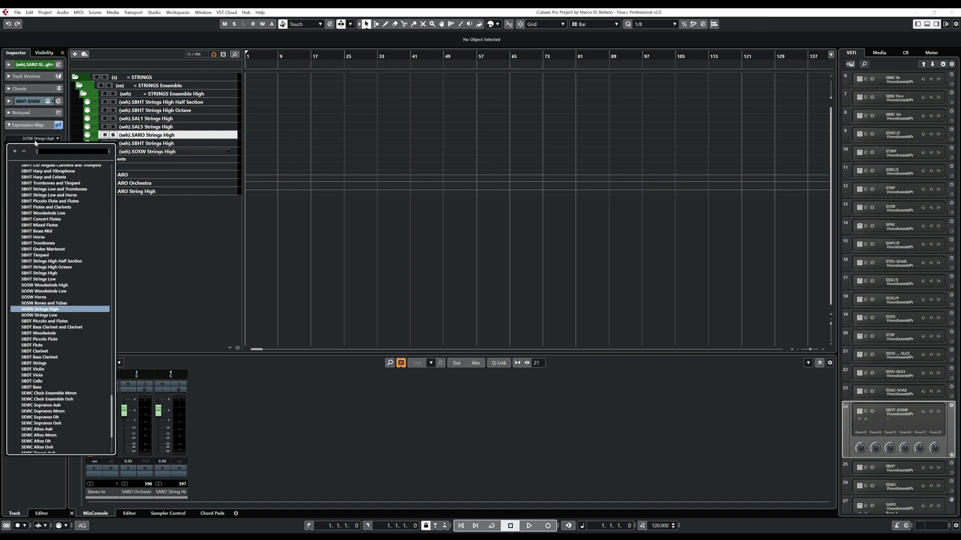
{"action": "scroll", "coordinate": [56, 195], "scroll_direction": "up", "scroll_amount": 10}
{"action": "left_click_drag", "start_coordinate": [111, 393], "coordinate": [106, 171]}
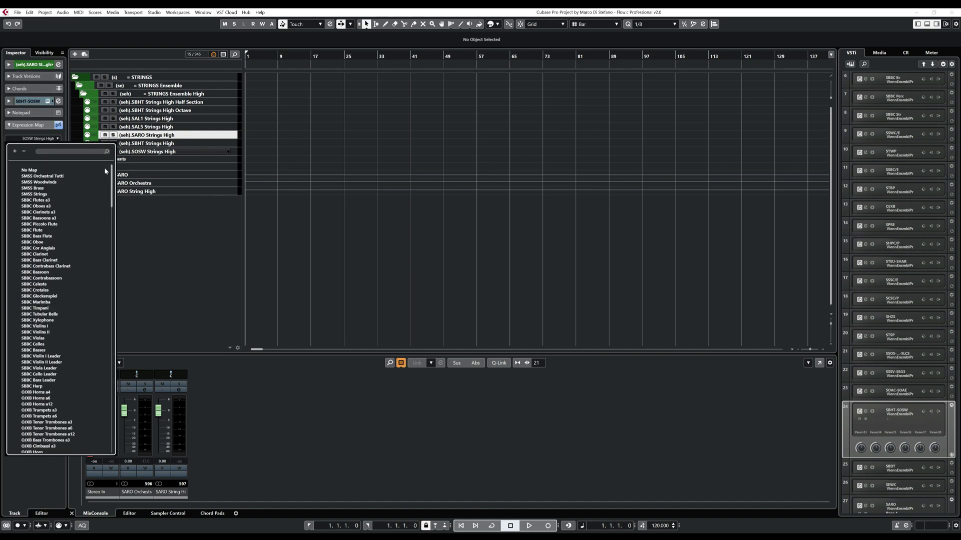
{"action": "left_click", "coordinate": [30, 170]}
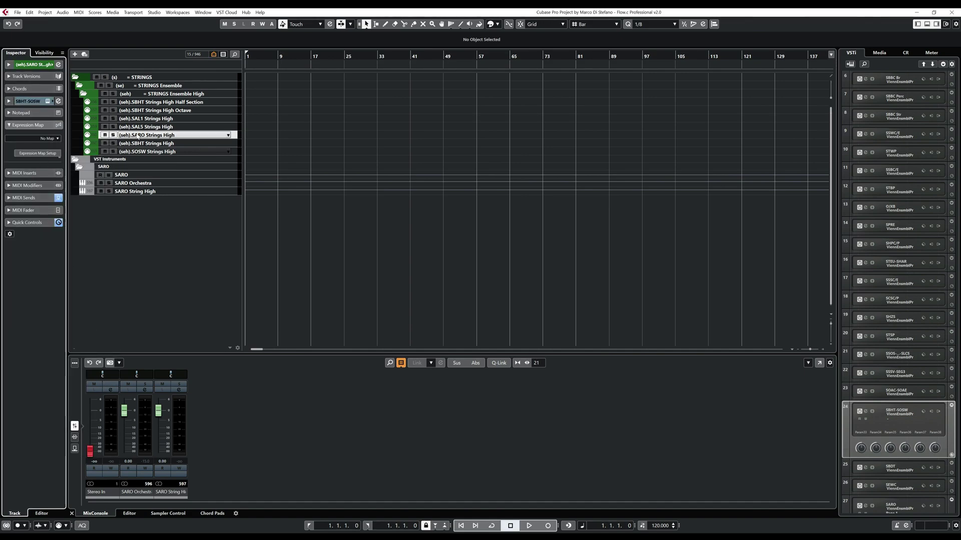
Route SARO Strings High's MIDI to SARO MIDI In 1 on channel 2.
{"action": "left_click", "coordinate": [30, 65]}
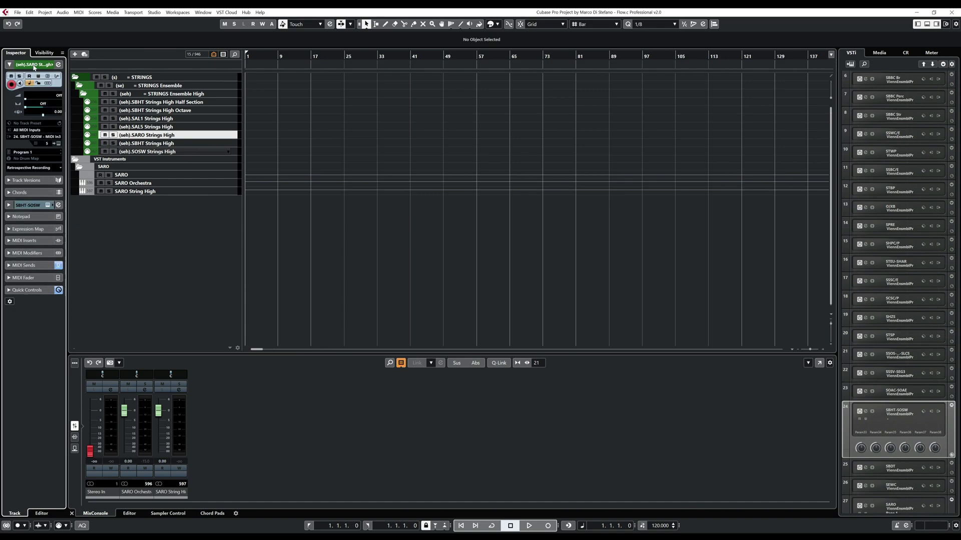
{"action": "left_click", "coordinate": [39, 137]}
{"action": "scroll", "coordinate": [62, 352], "scroll_direction": "down", "scroll_amount": 1}
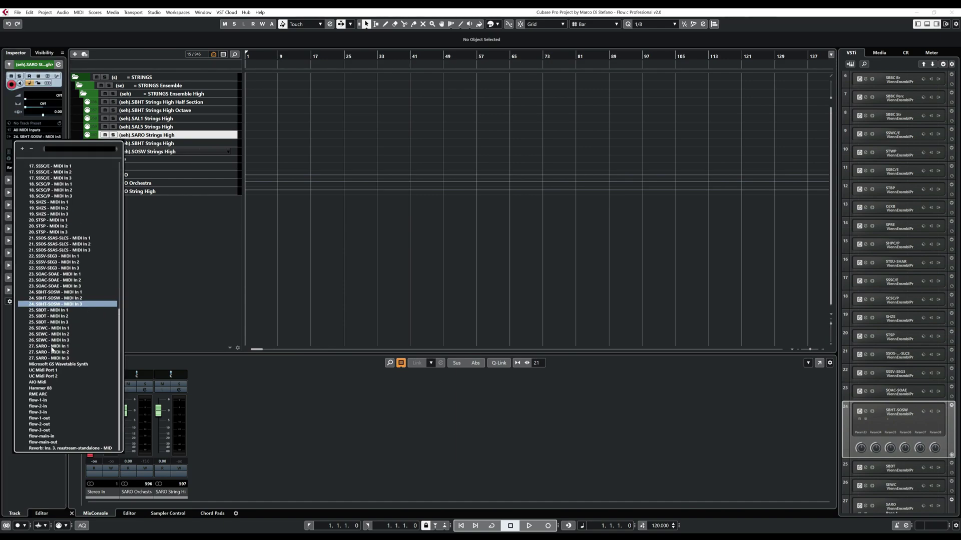
{"action": "left_click", "coordinate": [52, 347]}
{"action": "left_click", "coordinate": [46, 143]}
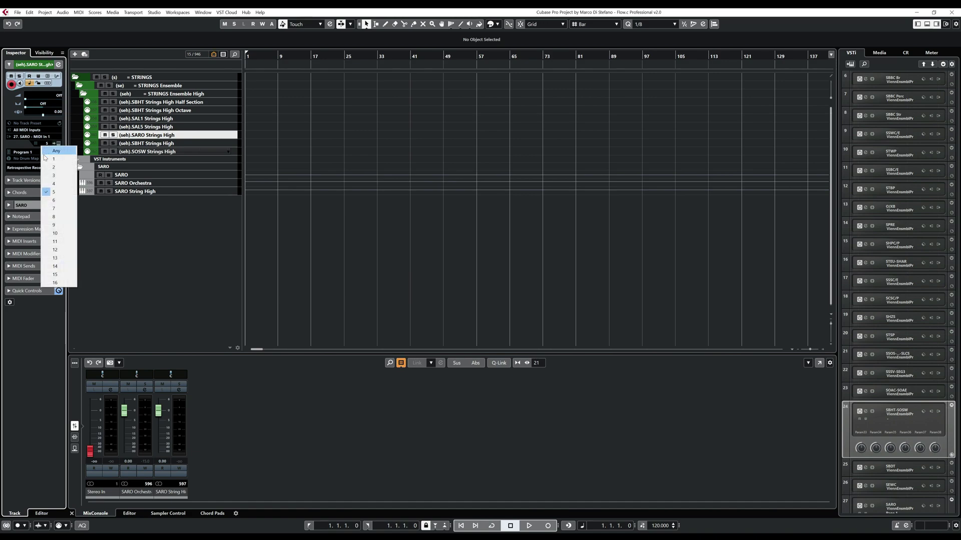
{"action": "left_click", "coordinate": [52, 167]}
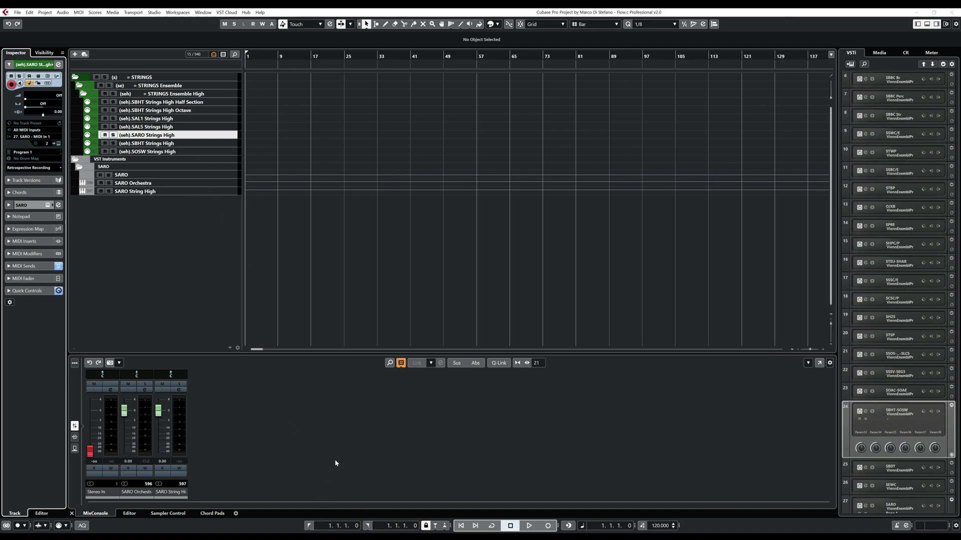
{"action": "key", "text": "F3"}
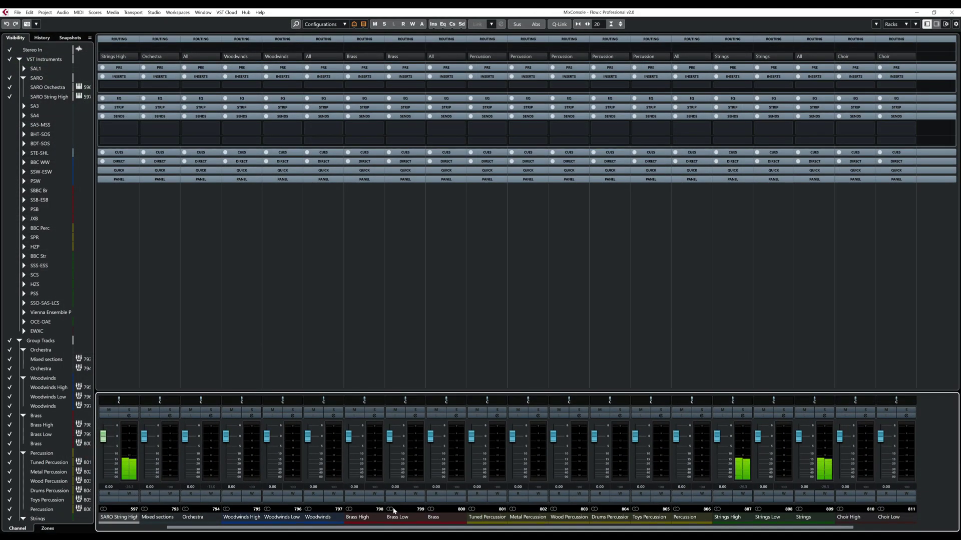
{"action": "scroll", "coordinate": [223, 530], "scroll_direction": "left", "scroll_amount": 2}
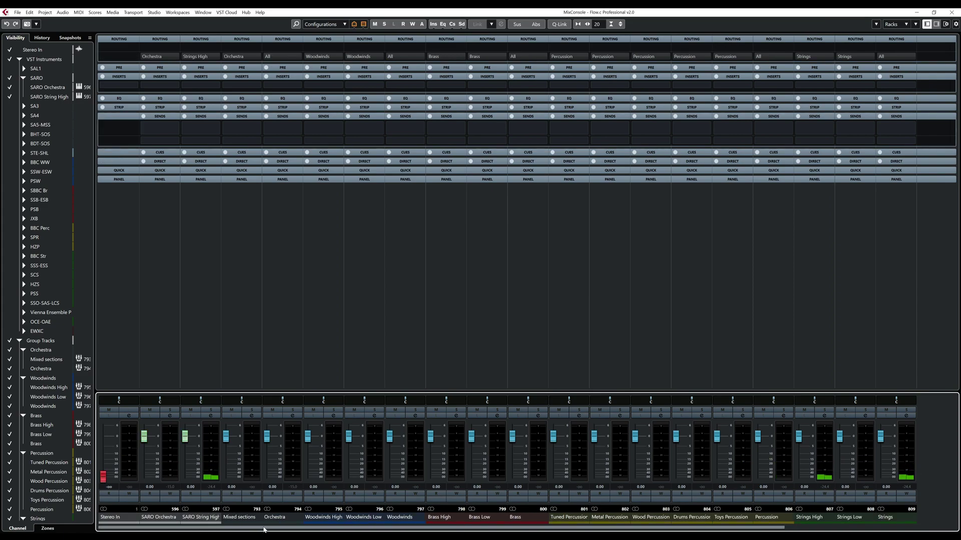
{"action": "scroll", "coordinate": [649, 490], "scroll_direction": "right", "scroll_amount": 5}
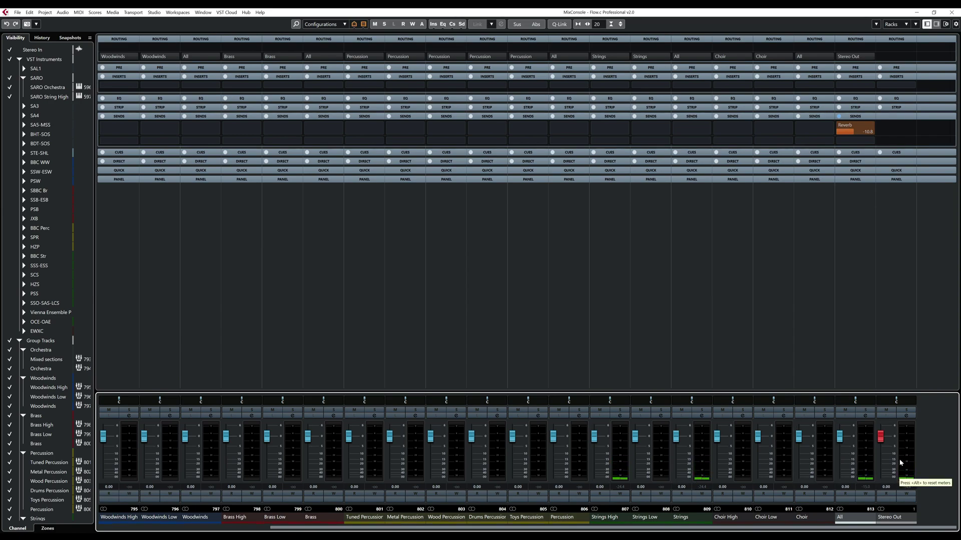
{"action": "key", "text": "F3"}
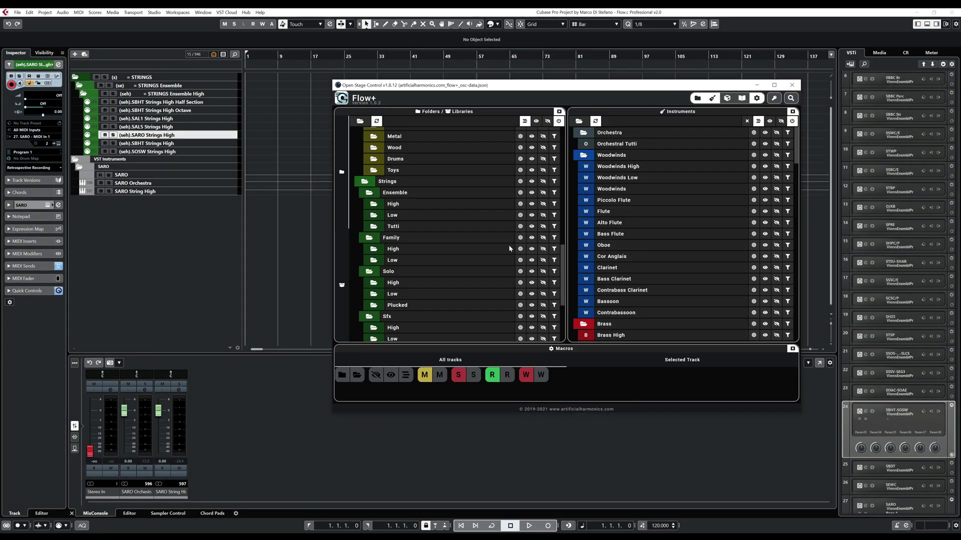
In Flow+, show the Orchestra > Ensemble > Tutti tracks in Cubase's track list.
{"action": "scroll", "coordinate": [422, 250], "scroll_direction": "down", "scroll_amount": 5}
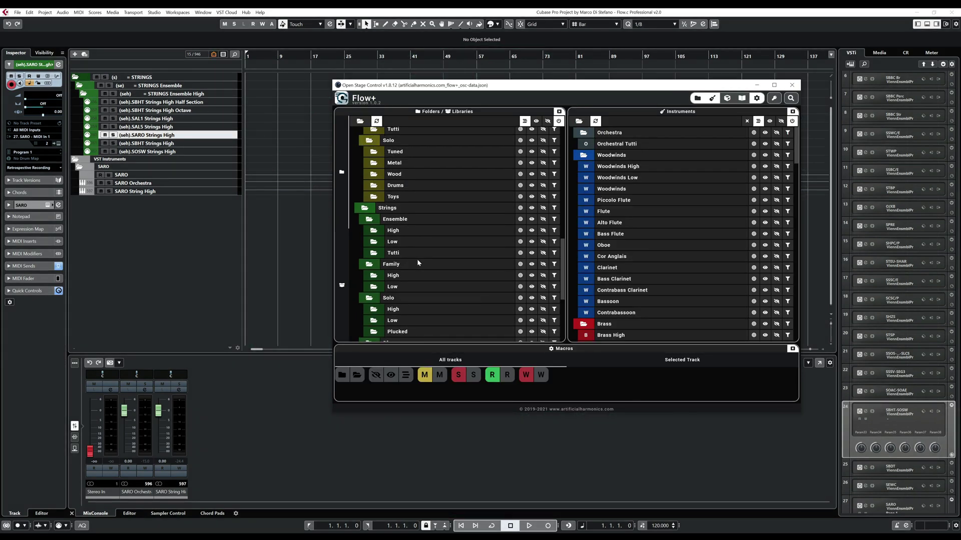
{"action": "scroll", "coordinate": [417, 270], "scroll_direction": "up", "scroll_amount": 4}
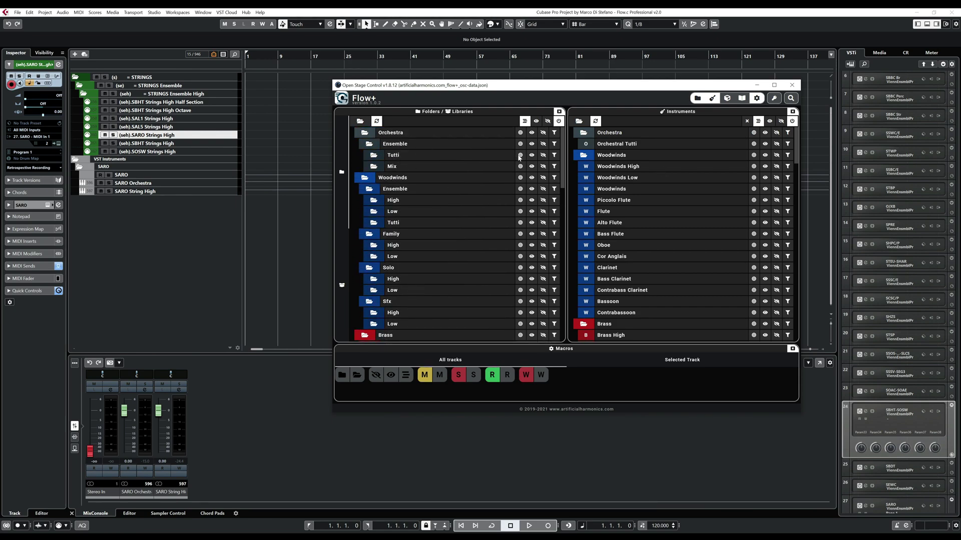
{"action": "left_click", "coordinate": [532, 156]}
Hide Flow+ and move SARO Orchestra to the top of the Orchestra Ensemble Tutti folder.
{"action": "left_click", "coordinate": [756, 85]}
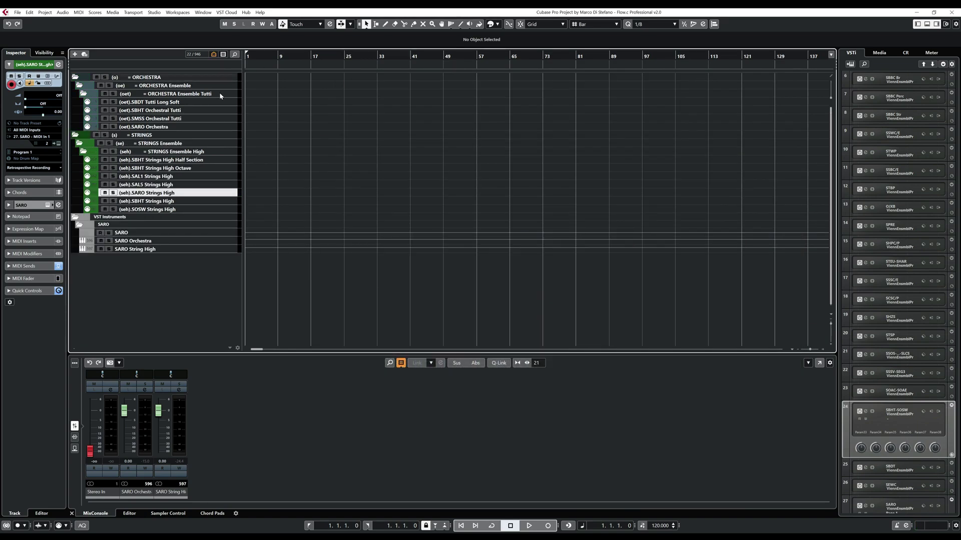
{"action": "left_click_drag", "start_coordinate": [186, 127], "coordinate": [190, 102]}
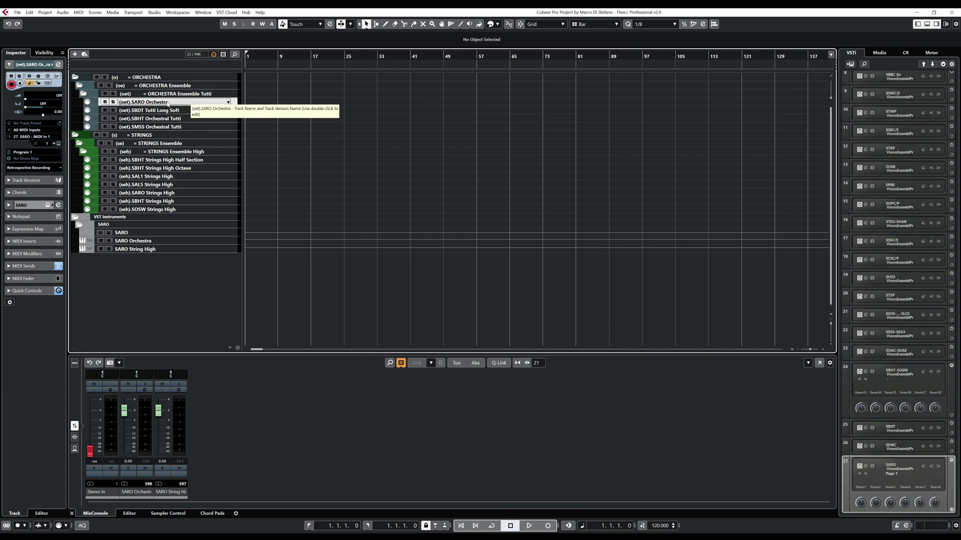
{"action": "left_click", "coordinate": [186, 194], "text": "ctrl"}
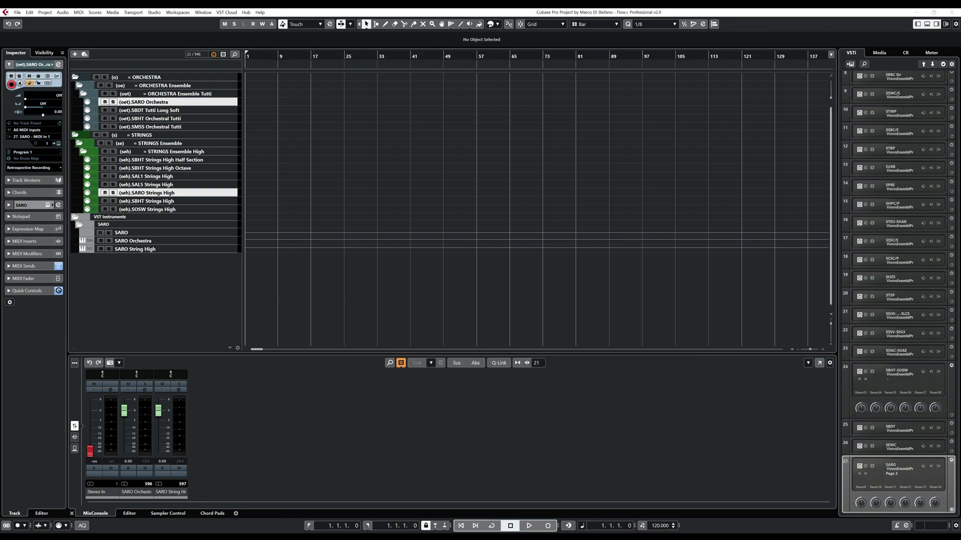
Bring Vienna Ensemble Pro forward and dock it in the upper-right screen quarter.
{"action": "left_click", "coordinate": [270, 533]}
{"action": "double_click", "coordinate": [594, 21]}
{"action": "left_click_drag", "start_coordinate": [594, 21], "coordinate": [956, 4]}
Snap Cubase to the full-height left half and select SARO Orchestra in Cubase and VEP.
{"action": "double_click", "coordinate": [435, 10]}
{"action": "left_click_drag", "start_coordinate": [435, 10], "coordinate": [1, 8]}
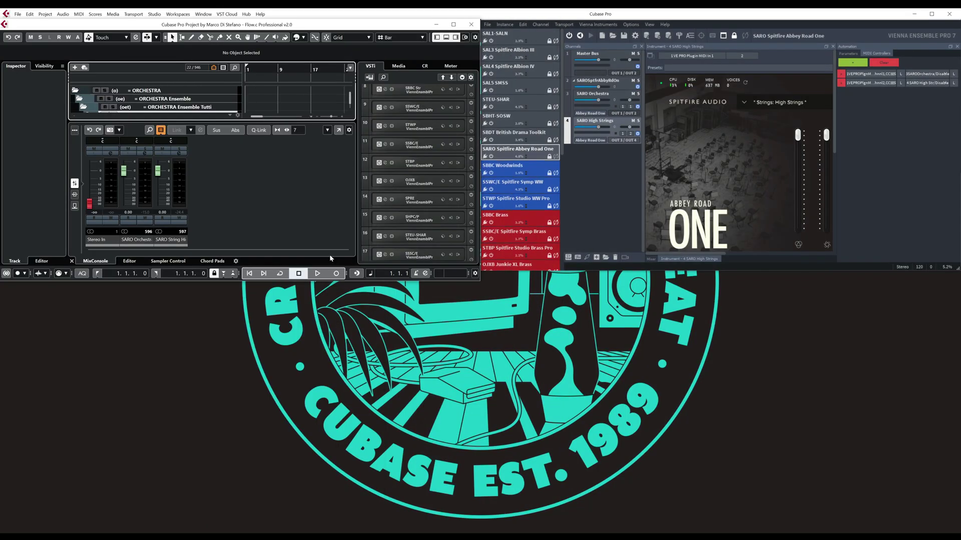
{"action": "left_click_drag", "start_coordinate": [444, 268], "coordinate": [445, 536]}
{"action": "left_click", "coordinate": [162, 119]}
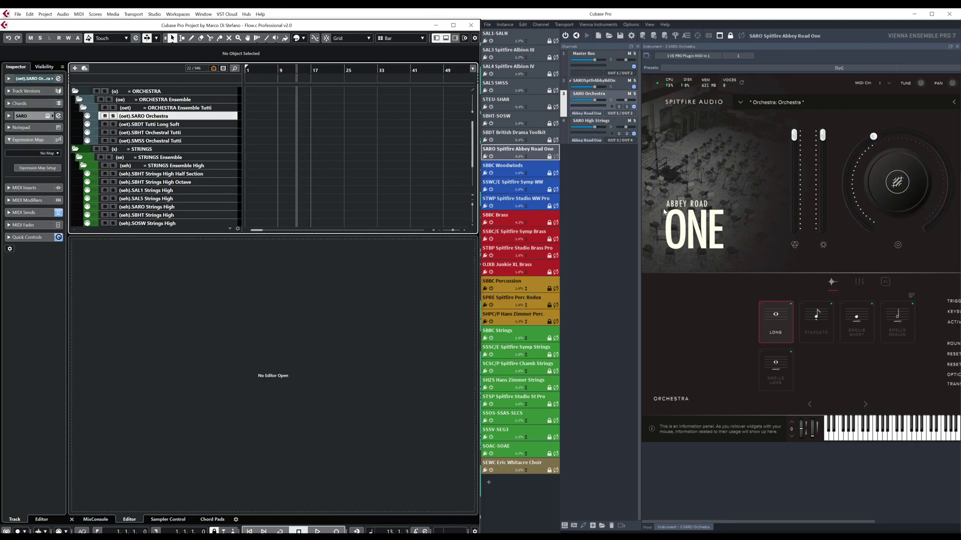
{"action": "left_click", "coordinate": [603, 96]}
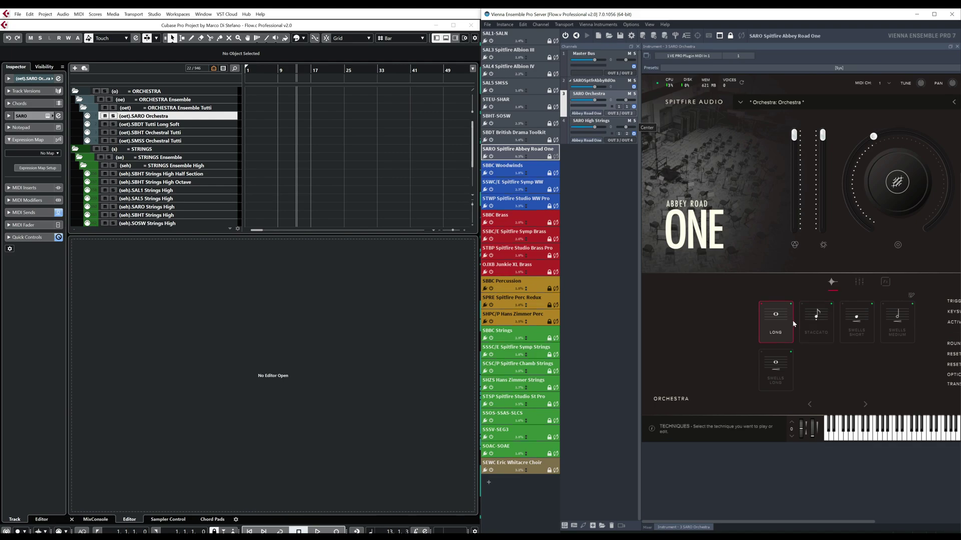
Leave the track's map at No Map and open Expression Map Setup from the Inspector.
{"action": "left_click", "coordinate": [20, 171]}
{"action": "left_click", "coordinate": [47, 153]}
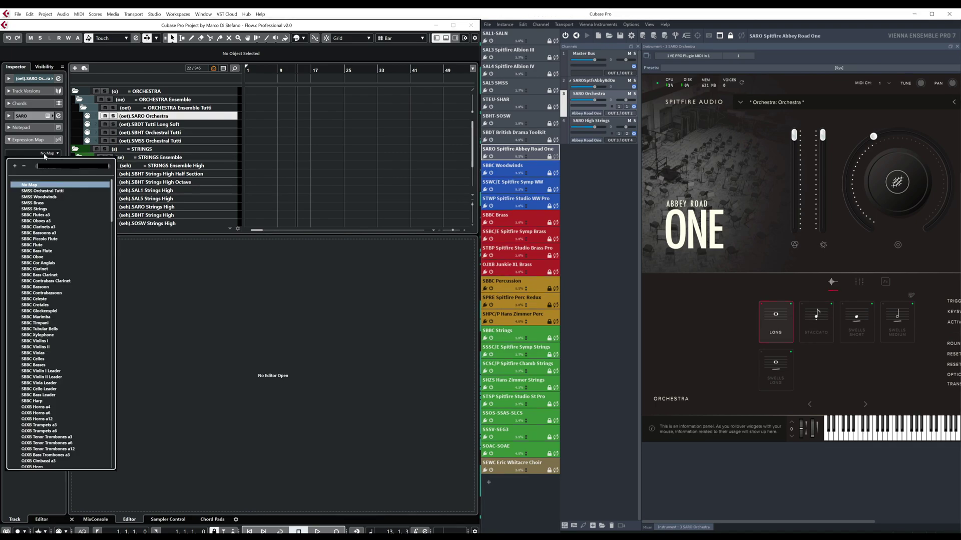
{"action": "scroll", "coordinate": [55, 285], "scroll_direction": "down", "scroll_amount": 2}
{"action": "left_click", "coordinate": [208, 172]}
{"action": "left_click", "coordinate": [37, 167]}
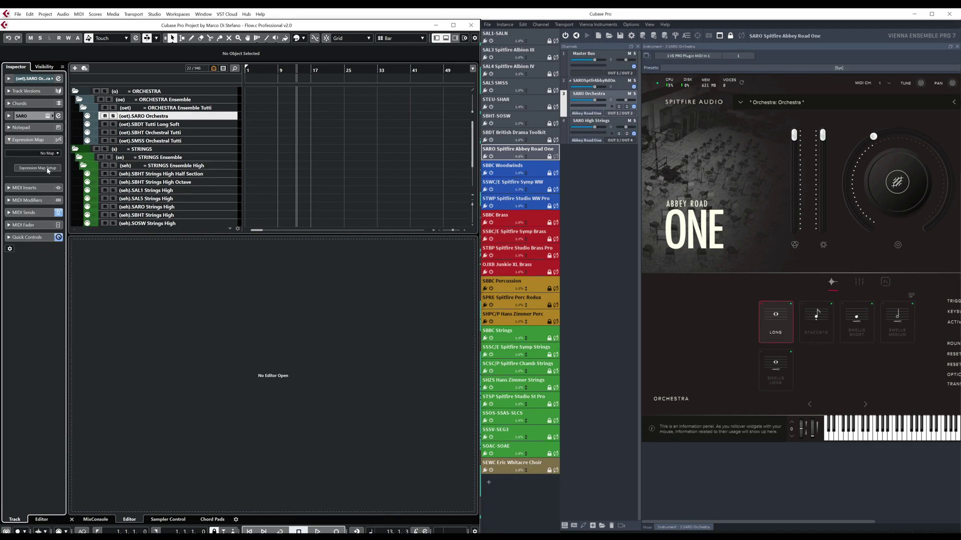
Add a new expression map and name it 'SARO Orchestra'.
{"action": "scroll", "coordinate": [219, 162], "scroll_direction": "down", "scroll_amount": 10}
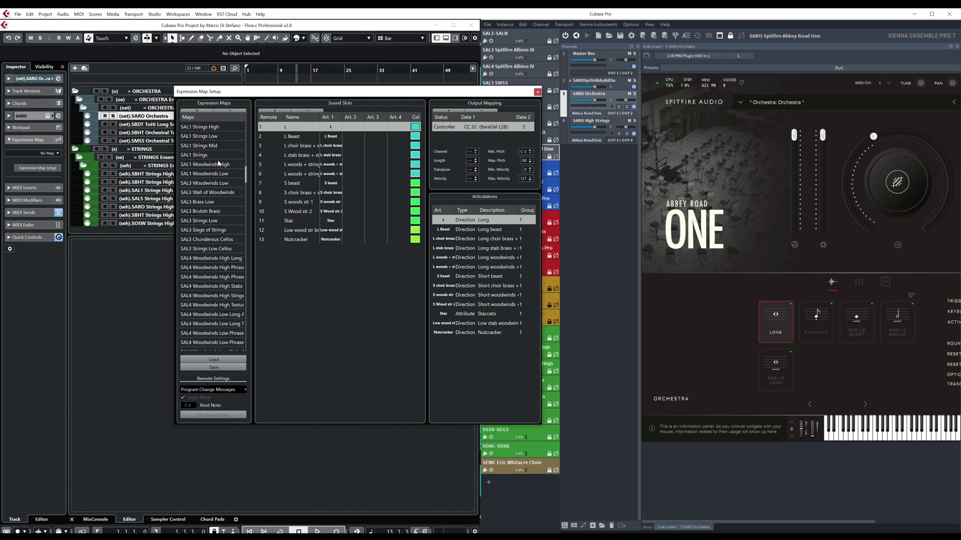
{"action": "left_click", "coordinate": [199, 110]}
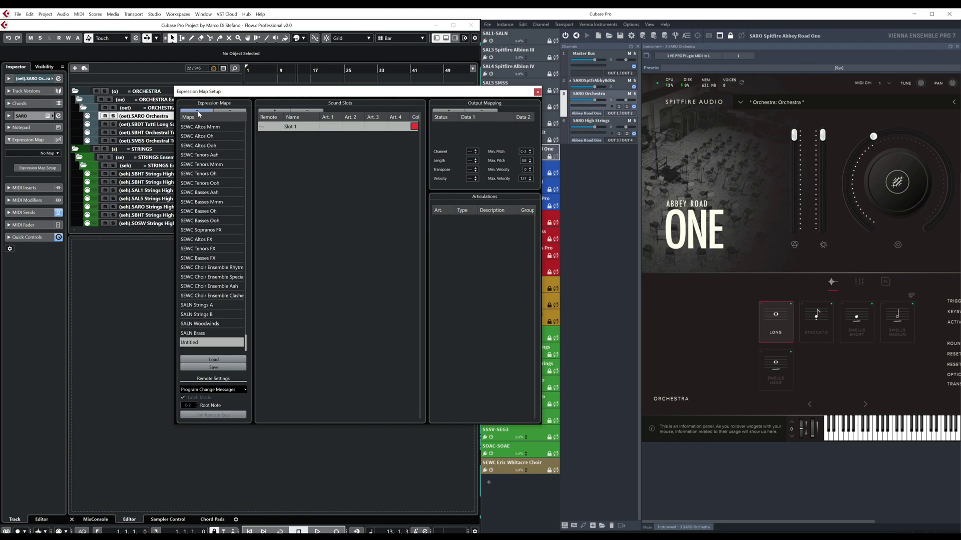
{"action": "double_click", "coordinate": [202, 344]}
{"action": "key", "text": "BackSpace"}
{"action": "key", "text": "BackSpace"}
{"action": "key", "text": "BackSpace"}
{"action": "key", "text": "BackSpace"}
{"action": "key", "text": "BackSpace"}
{"action": "key", "text": "BackSpace"}
{"action": "key", "text": "BackSpace"}
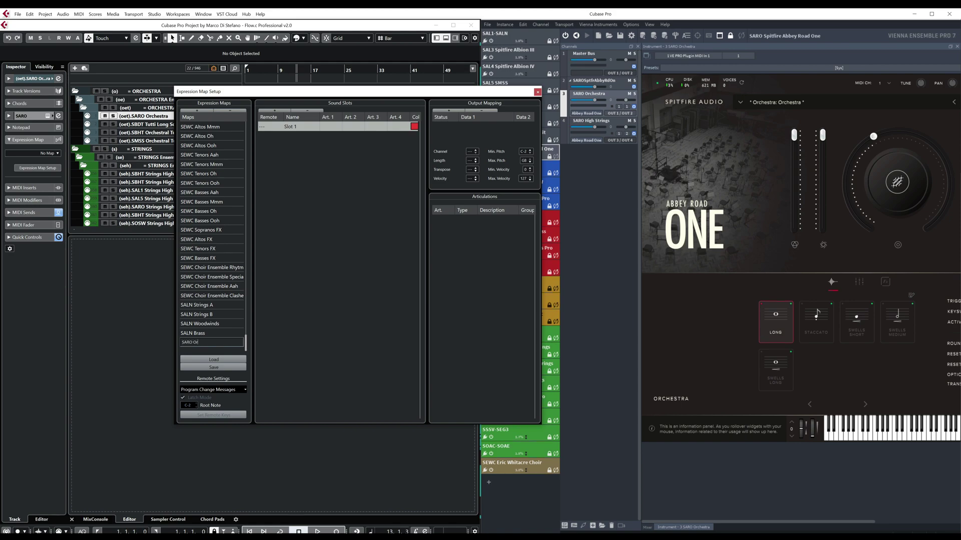
{"action": "type", "text": "SARO Orchestra"}
{"action": "key", "text": "Return"}
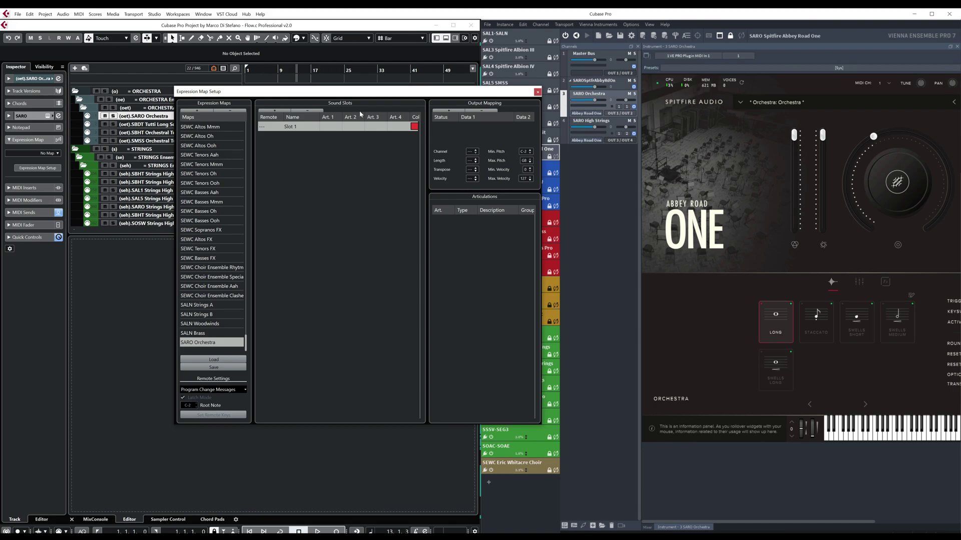
Add four more sound slots to the map, making five in total.
{"action": "left_click", "coordinate": [273, 111]}
{"action": "left_click", "coordinate": [273, 111]}
{"action": "left_click", "coordinate": [272, 111]}
{"action": "left_click", "coordinate": [273, 111]}
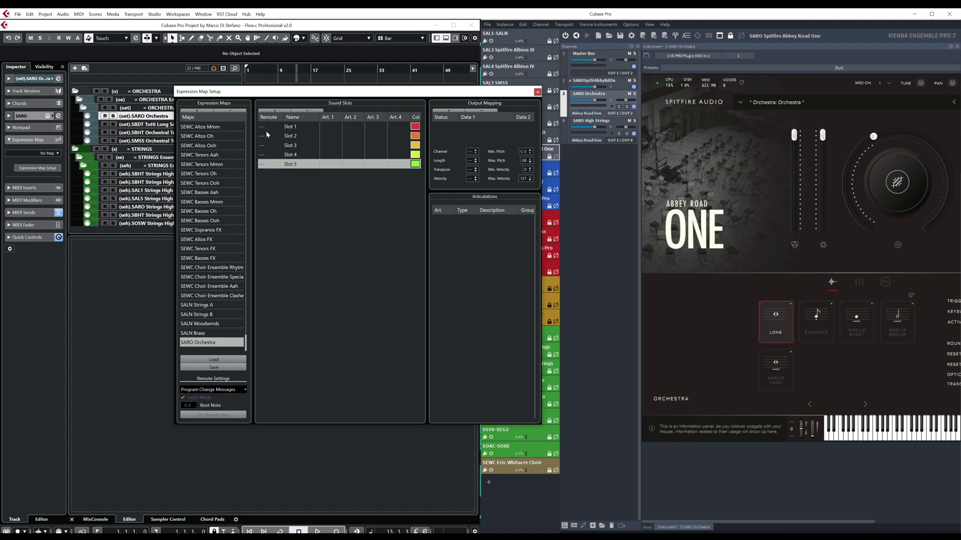
{"action": "left_click", "coordinate": [268, 129]}
Give the five sound slots remote numbers 1, 2, 3, 4 and 5.
{"action": "left_click", "coordinate": [268, 129]}
{"action": "type", "text": "1"}
{"action": "key", "text": "Down"}
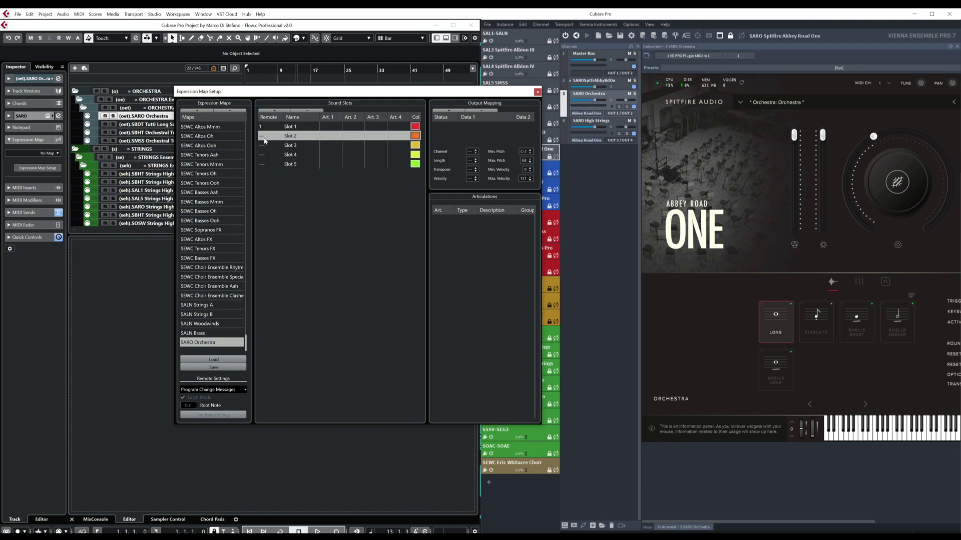
{"action": "type", "text": "2"}
{"action": "key", "text": "Down"}
{"action": "type", "text": "3"}
{"action": "key", "text": "Down"}
{"action": "type", "text": "4"}
{"action": "key", "text": "Down"}
{"action": "type", "text": "5"}
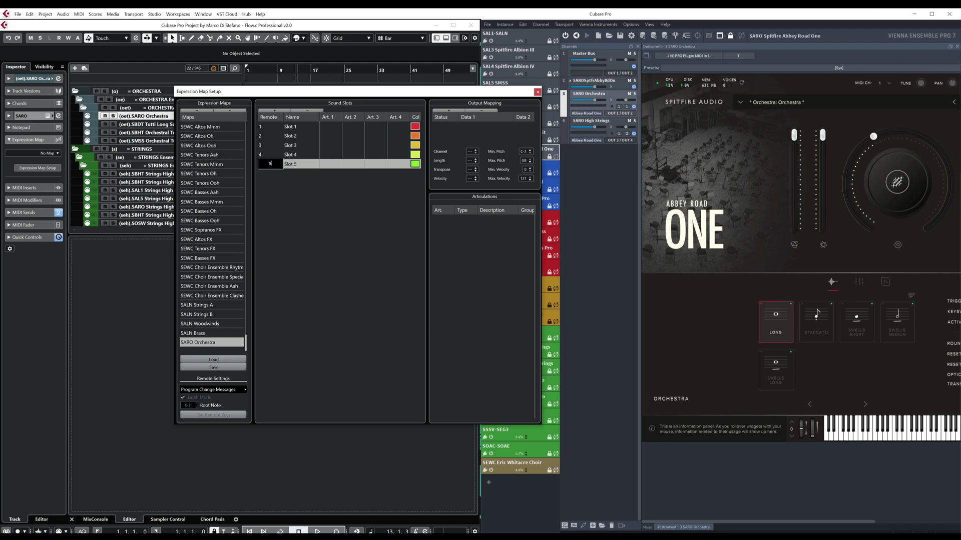
{"action": "key", "text": "Return"}
Name the first three sound slots Long, Staccato and Swells short.
{"action": "double_click", "coordinate": [305, 129]}
{"action": "type", "text": "L"}
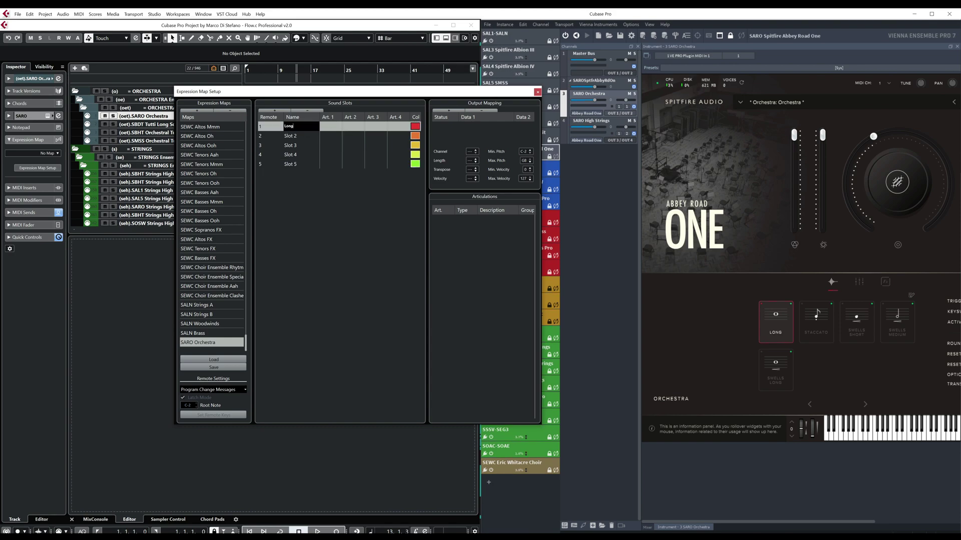
{"action": "type", "text": "ong"}
{"action": "key", "text": "Return"}
{"action": "double_click", "coordinate": [298, 136]}
{"action": "type", "text": "Sta"}
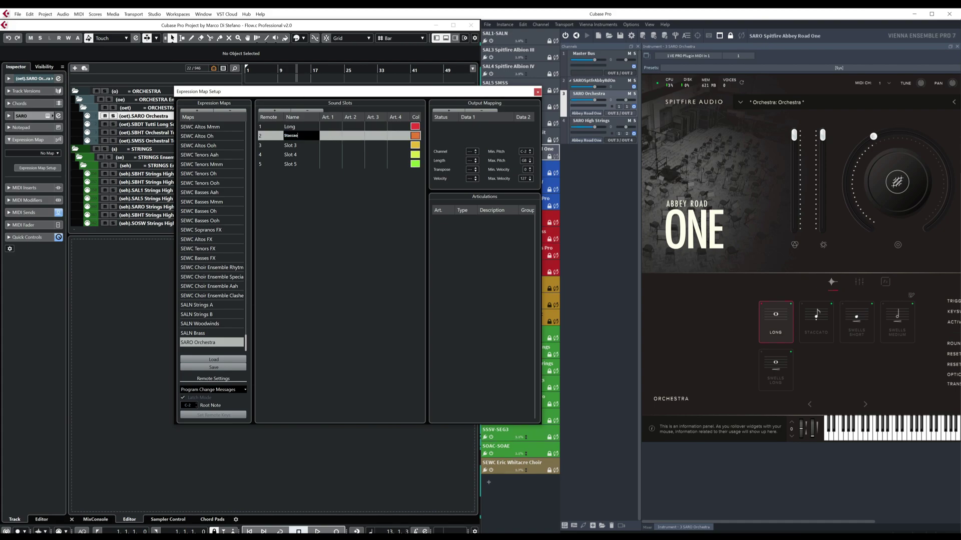
{"action": "type", "text": "ccaot"}
{"action": "key", "text": "Return"}
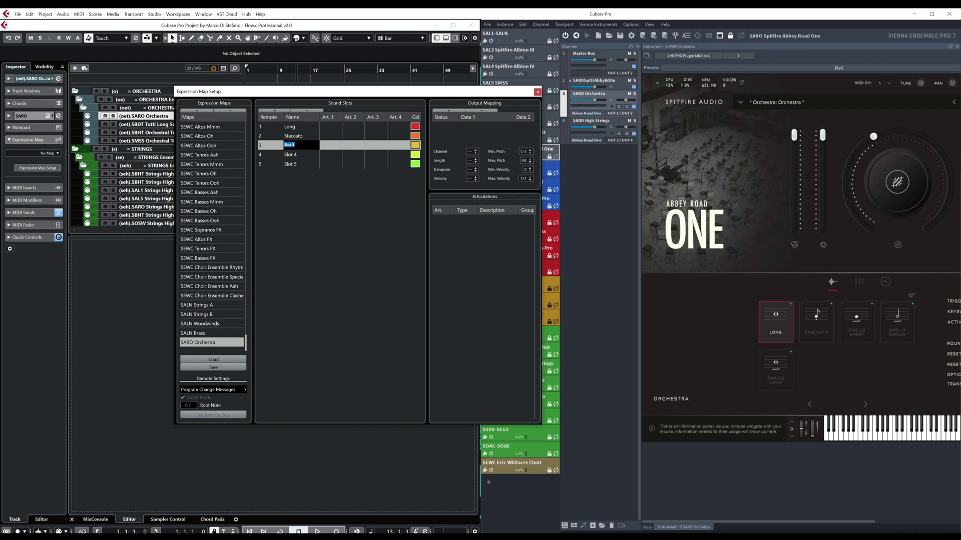
{"action": "type", "text": "Swells short"}
{"action": "key", "text": "Return"}
Name the fourth and fifth sound slots Swells medium and Swells long.
{"action": "double_click", "coordinate": [301, 154]}
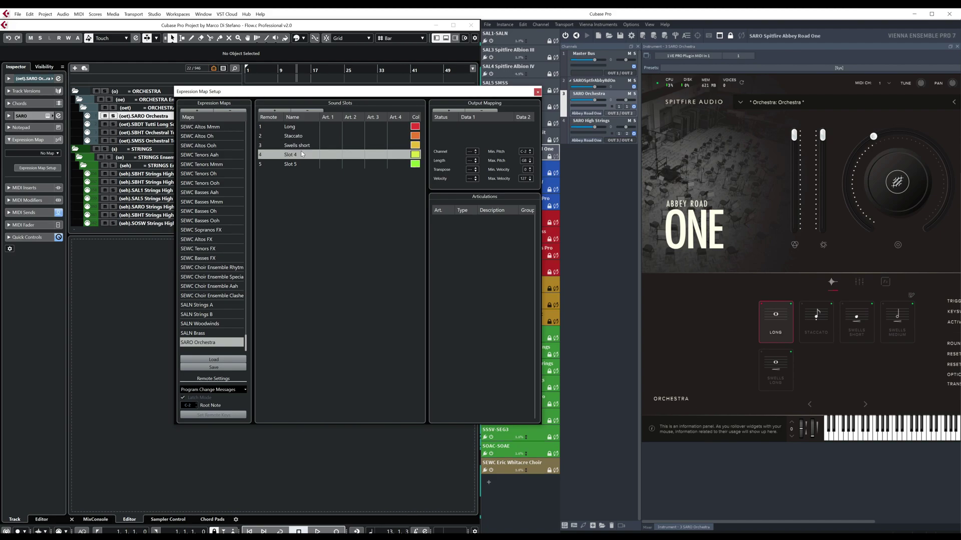
{"action": "type", "text": "Swells medium"}
{"action": "key", "text": "Return"}
{"action": "double_click", "coordinate": [295, 163]}
{"action": "type", "text": "Swe"}
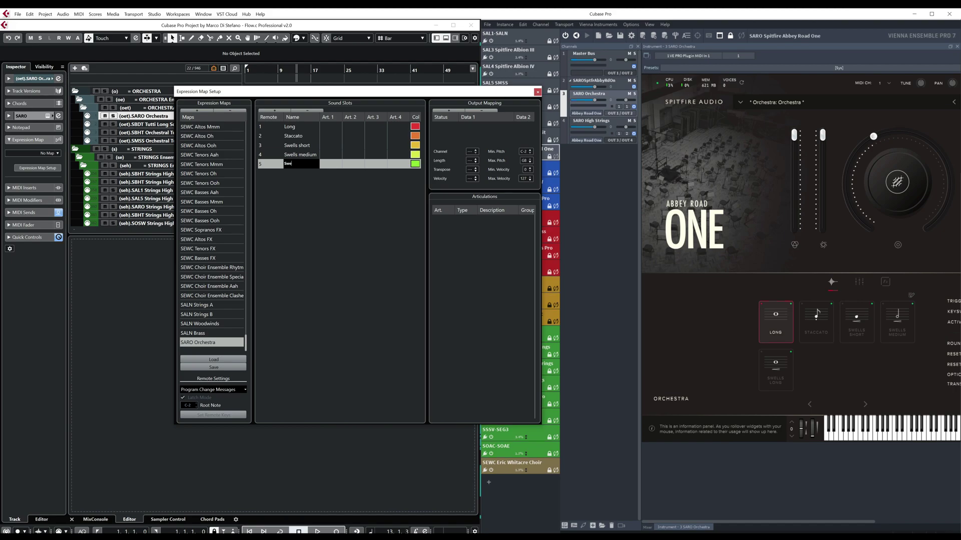
{"action": "type", "text": "lls long"}
{"action": "key", "text": "Return"}
Give the Long slot a custom text articulation 'long' of type Direction.
{"action": "left_click", "coordinate": [306, 129]}
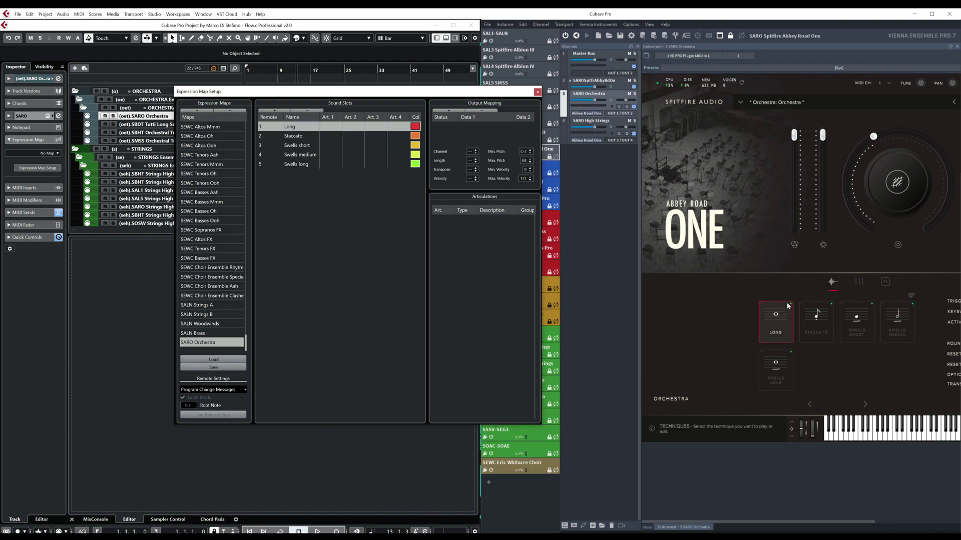
{"action": "left_click", "coordinate": [332, 131]}
{"action": "left_click", "coordinate": [372, 169]}
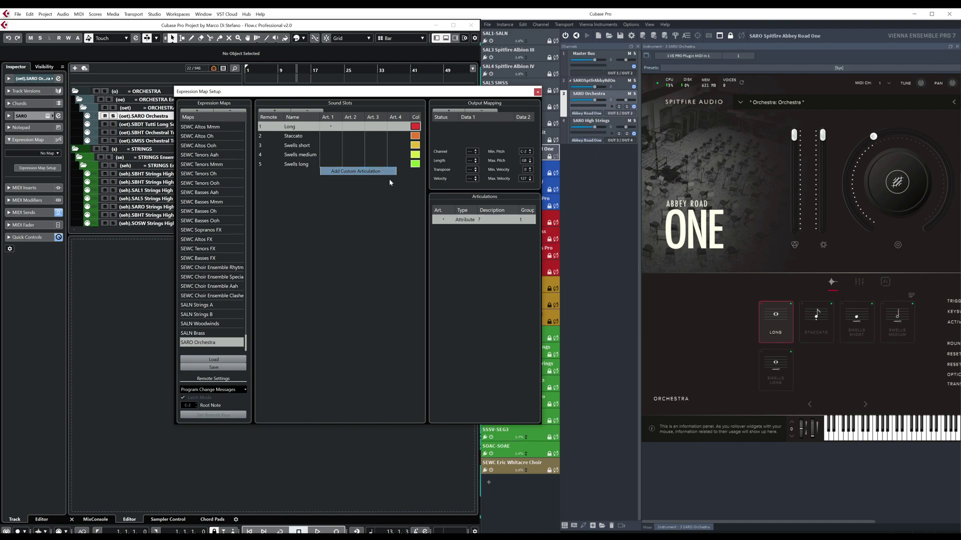
{"action": "left_click", "coordinate": [443, 219]}
{"action": "left_click", "coordinate": [449, 229]}
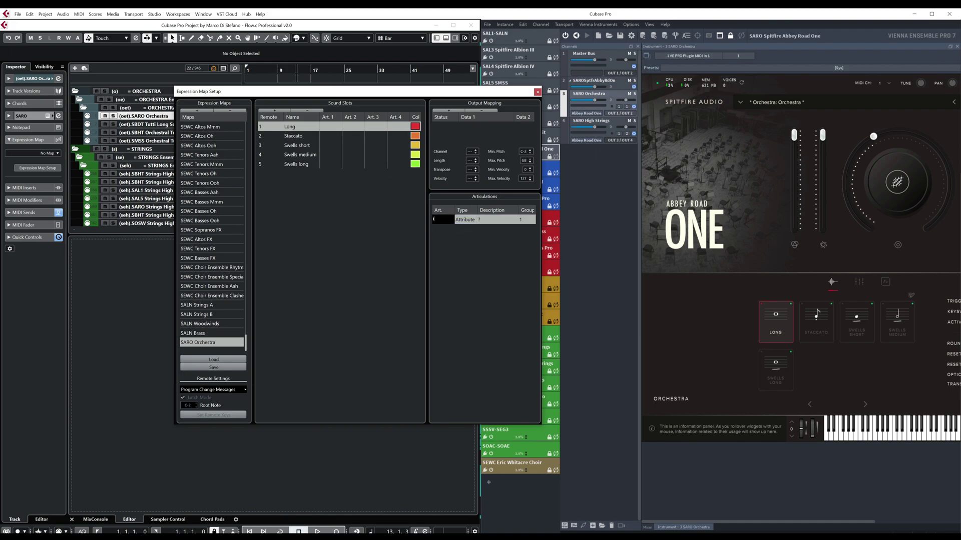
{"action": "type", "text": "long"}
{"action": "key", "text": "Return"}
{"action": "left_click", "coordinate": [470, 220]}
{"action": "left_click", "coordinate": [471, 231]}
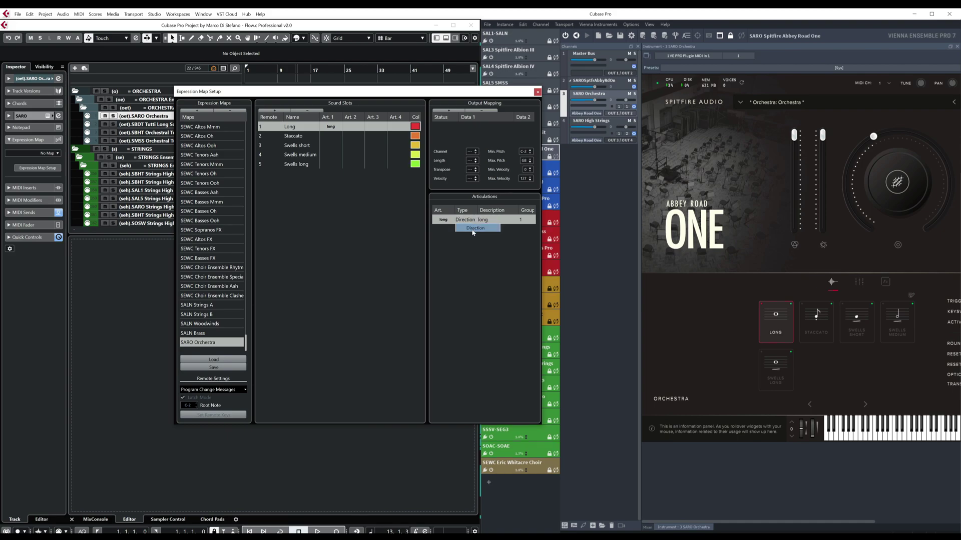
Give the Staccato slot a custom text articulation 'staccato', left as an attribute.
{"action": "left_click", "coordinate": [330, 135]}
{"action": "left_click", "coordinate": [440, 222]}
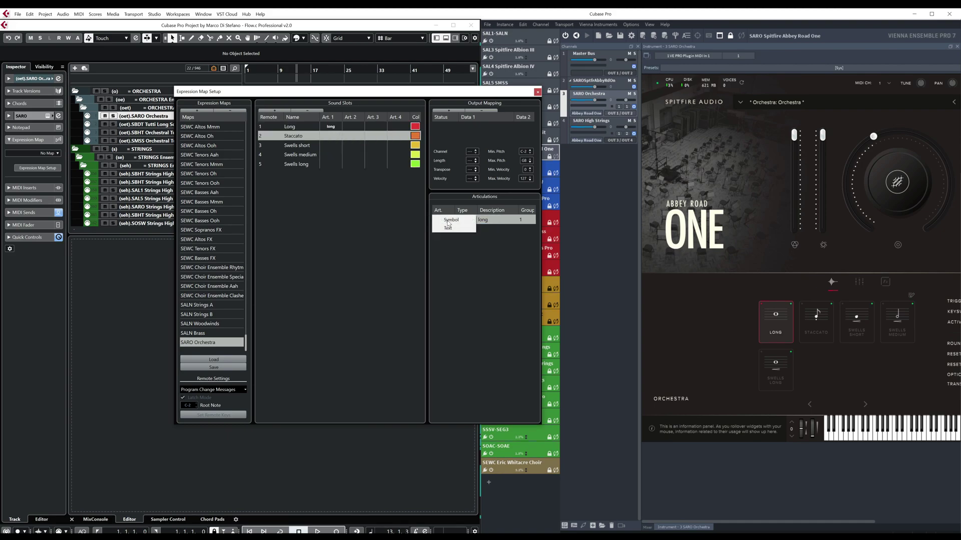
{"action": "left_click", "coordinate": [330, 136]}
{"action": "left_click", "coordinate": [351, 192]}
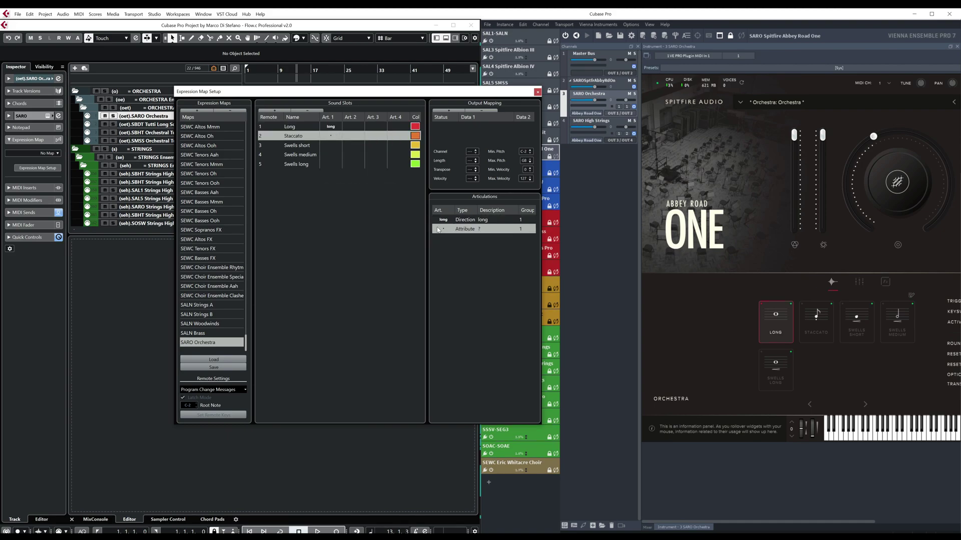
{"action": "type", "text": "st"}
{"action": "type", "text": "aca"}
{"action": "type", "text": "cato"}
{"action": "key", "text": "Return"}
Give the Swells short slot a custom text articulation 'swells short' set as a Direction.
{"action": "left_click", "coordinate": [330, 145]}
{"action": "left_click", "coordinate": [330, 145]}
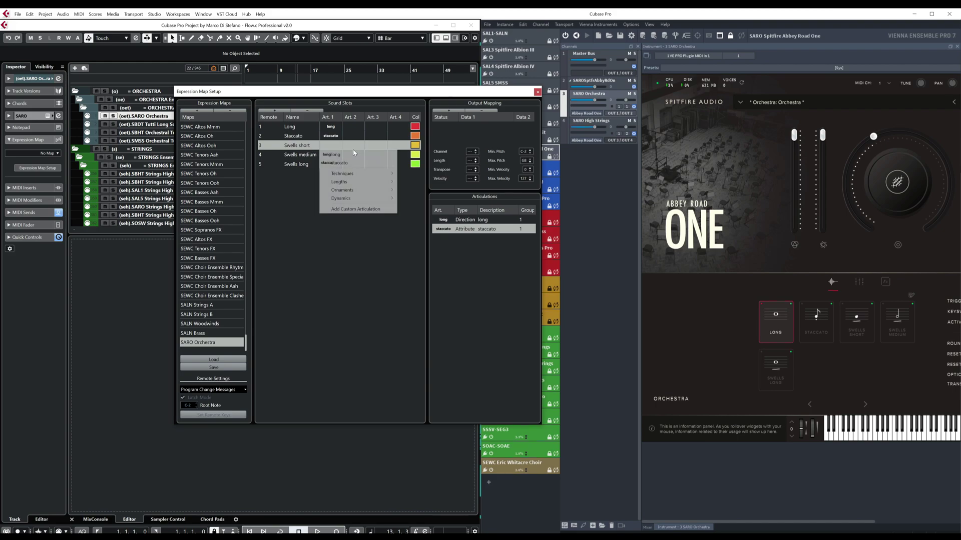
{"action": "left_click", "coordinate": [353, 209]}
{"action": "double_click", "coordinate": [443, 238]}
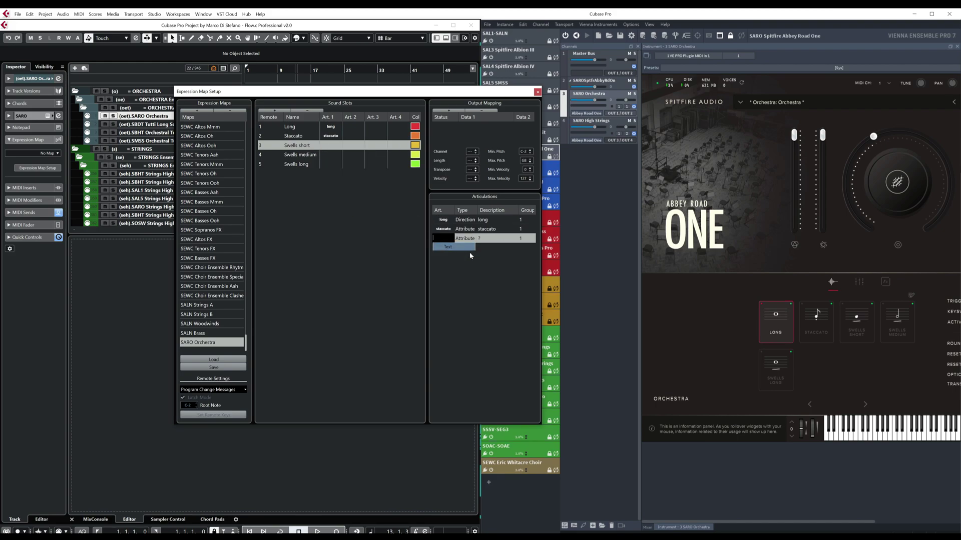
{"action": "type", "text": "swells short"}
{"action": "key", "text": "Return"}
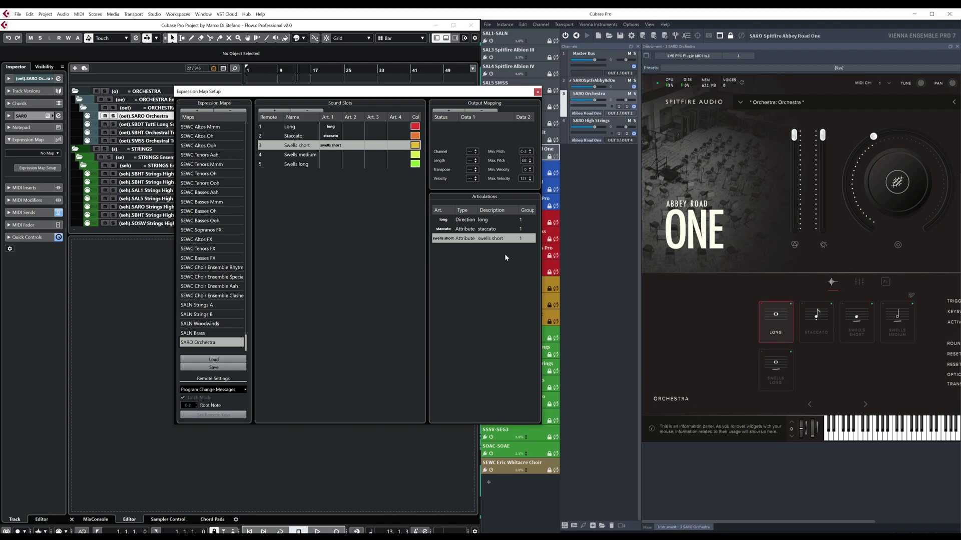
{"action": "left_click", "coordinate": [467, 241]}
{"action": "left_click", "coordinate": [470, 236]}
Give the Swells medium slot a custom text articulation 'swells medium' set as a Direction.
{"action": "left_click", "coordinate": [332, 156]}
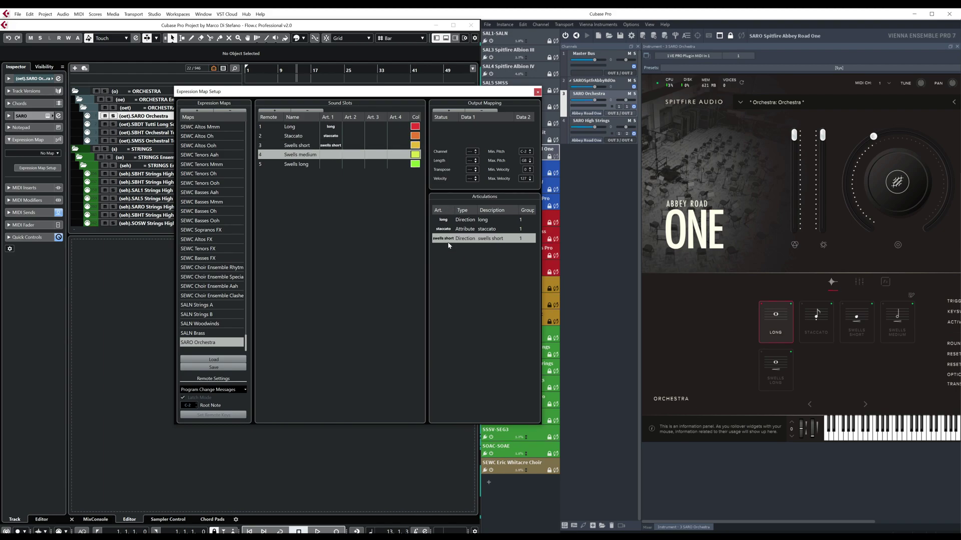
{"action": "left_click", "coordinate": [330, 155]}
{"action": "left_click", "coordinate": [350, 227]}
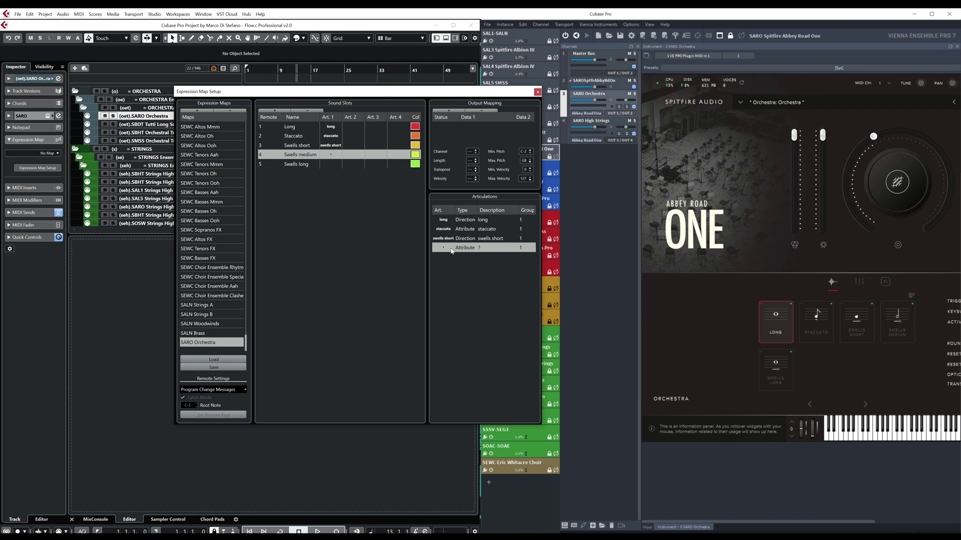
{"action": "left_click", "coordinate": [443, 247]}
{"action": "left_click", "coordinate": [449, 255]}
{"action": "type", "text": "sw"}
{"action": "type", "text": "ells medium"}
{"action": "key", "text": "Return"}
{"action": "left_click", "coordinate": [455, 253]}
{"action": "left_click", "coordinate": [465, 258]}
Give the Swells long slot a custom text articulation 'swells long' set as a Direction.
{"action": "left_click", "coordinate": [324, 167]}
{"action": "left_click", "coordinate": [330, 164]}
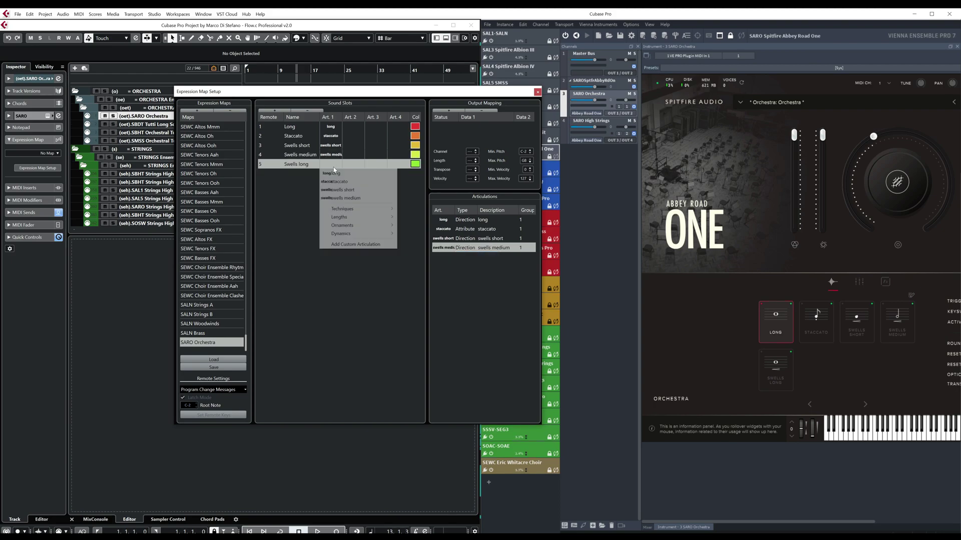
{"action": "left_click", "coordinate": [347, 244]}
{"action": "left_click", "coordinate": [443, 257]}
{"action": "left_click", "coordinate": [447, 265]}
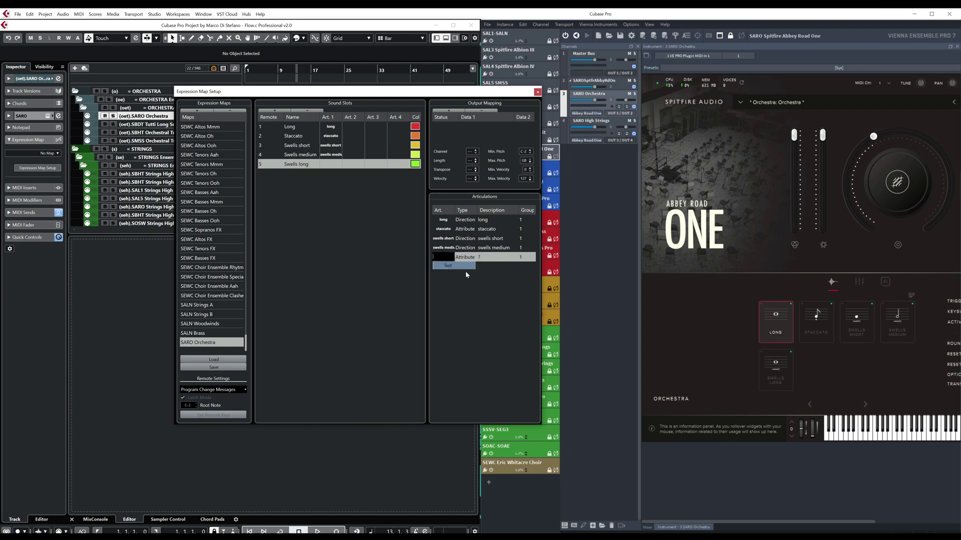
{"action": "type", "text": "swells long"}
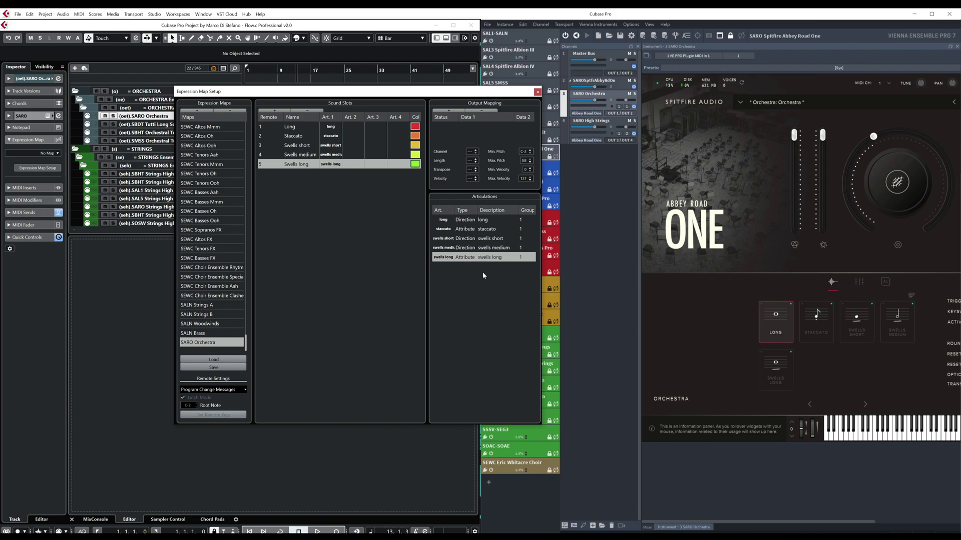
{"action": "left_click", "coordinate": [464, 257]}
{"action": "left_click", "coordinate": [468, 264]}
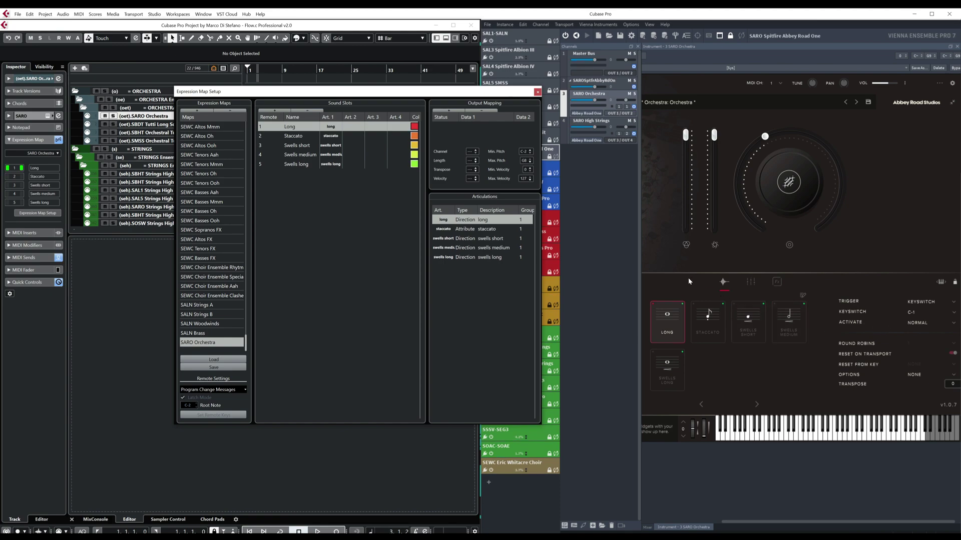
In Vienna Ensemble Pro, confirm Long uses keyswitch C-1 and Staccato C#-1, and list available keyswitch notes.
{"action": "left_click", "coordinate": [670, 322]}
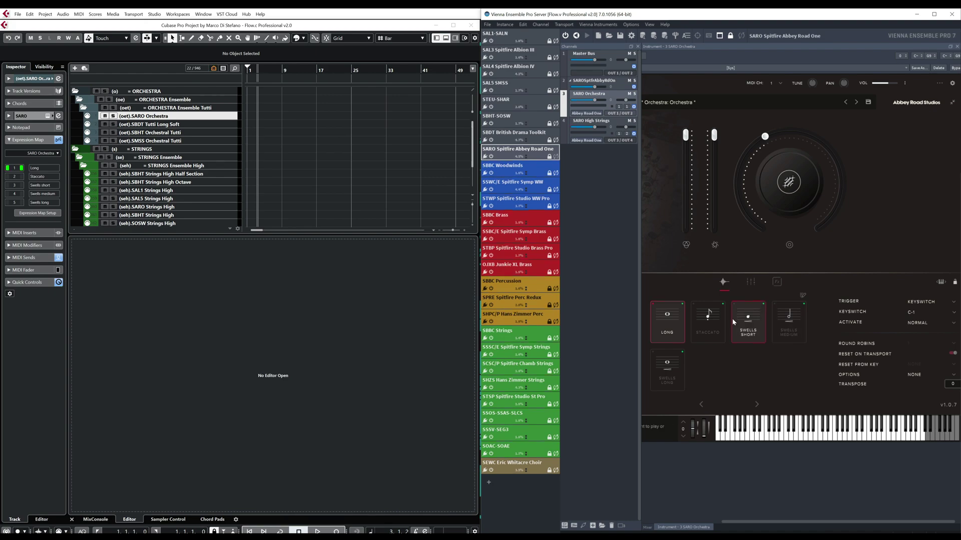
{"action": "left_click", "coordinate": [713, 320]}
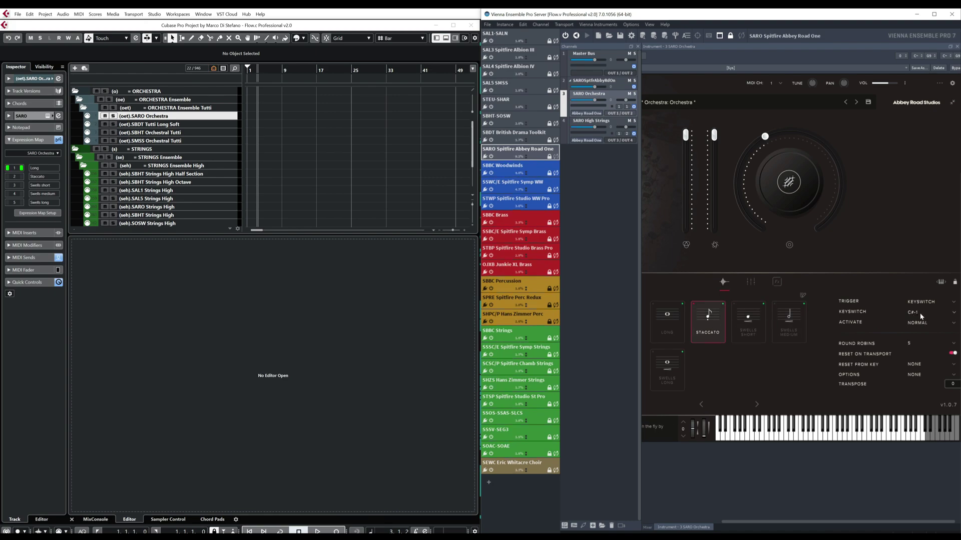
{"action": "left_click", "coordinate": [667, 320]}
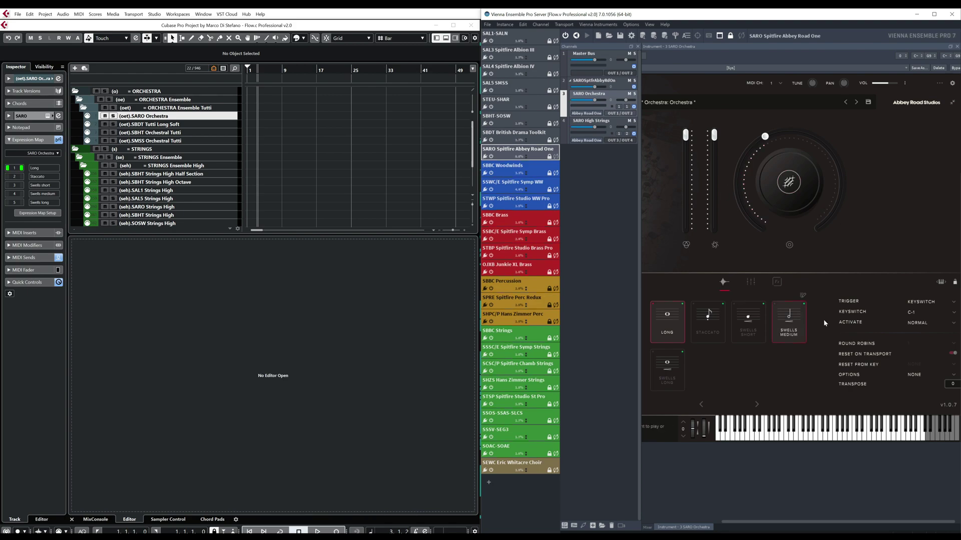
{"action": "left_click", "coordinate": [953, 314]}
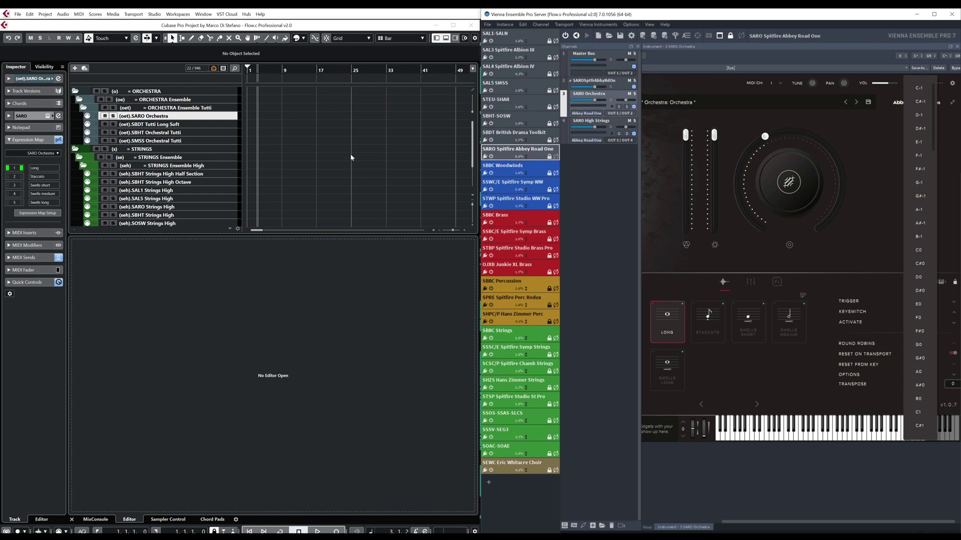
Reopen Expression Map Setup and add Note-On keyswitch outputs C-2 for Long and C#-2 for Staccato.
{"action": "key", "text": "ctrl+e"}
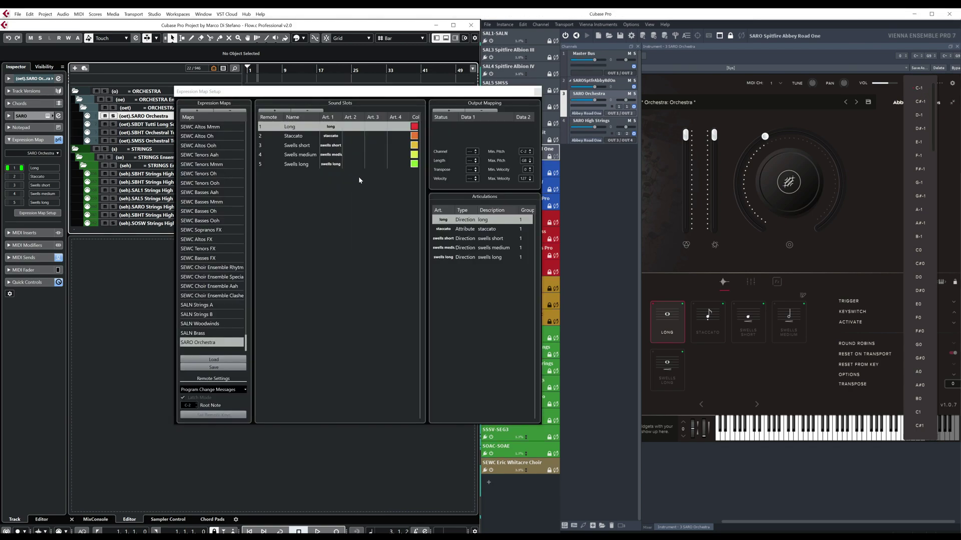
{"action": "left_click", "coordinate": [290, 129]}
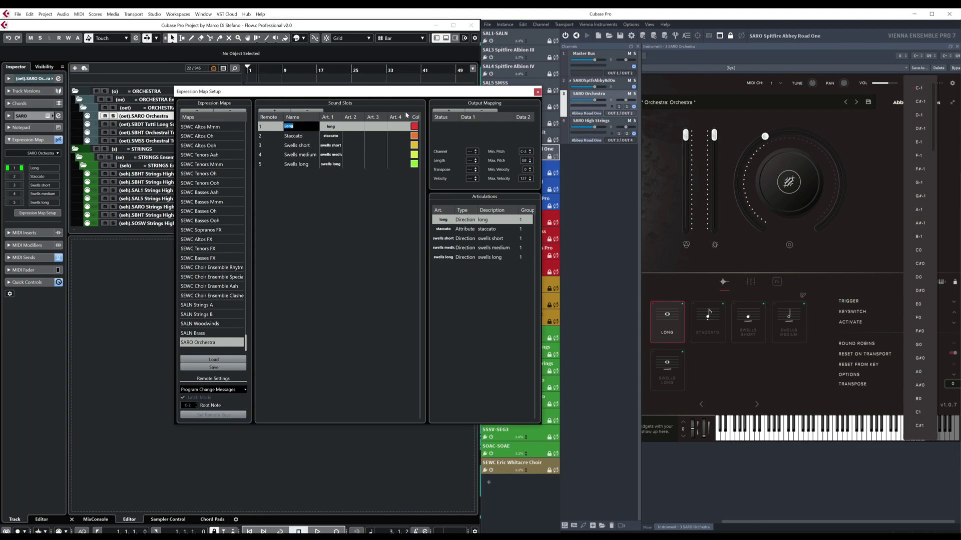
{"action": "left_click", "coordinate": [442, 111]}
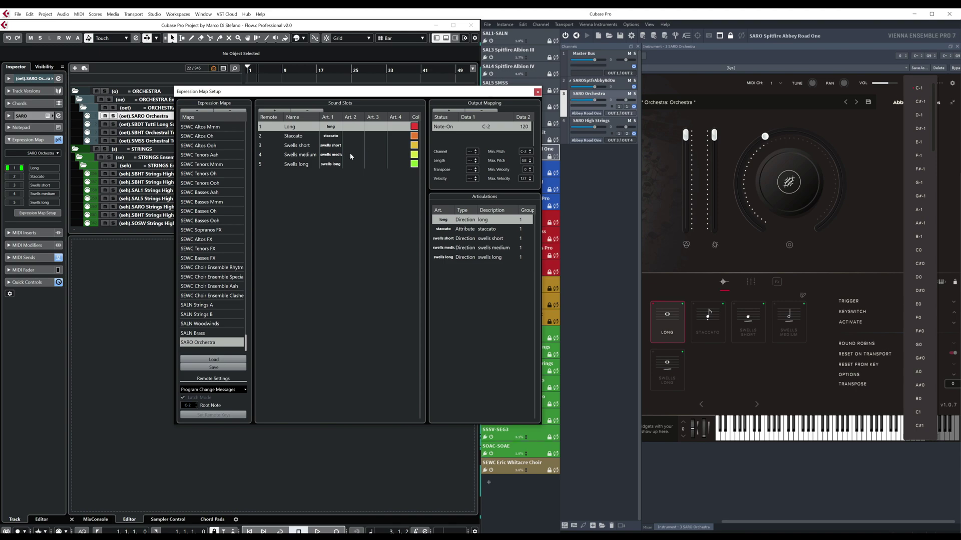
{"action": "left_click", "coordinate": [346, 135]}
{"action": "left_click", "coordinate": [449, 111]}
{"action": "double_click", "coordinate": [488, 126]}
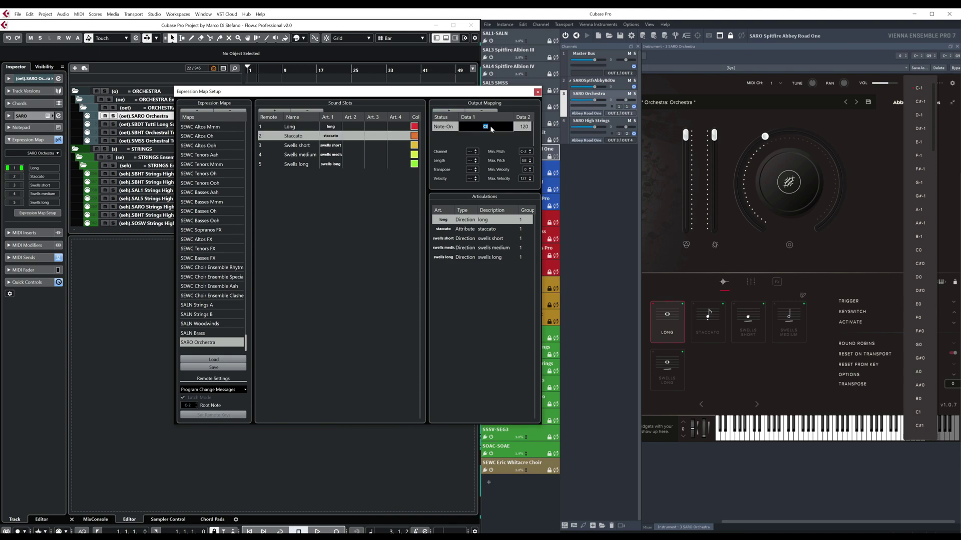
{"action": "type", "text": "c#-2"}
{"action": "key", "text": "Return"}
Add Note-On keyswitch outputs D-2 for Swells short and D#-2 for Swells medium.
{"action": "left_click", "coordinate": [298, 145]}
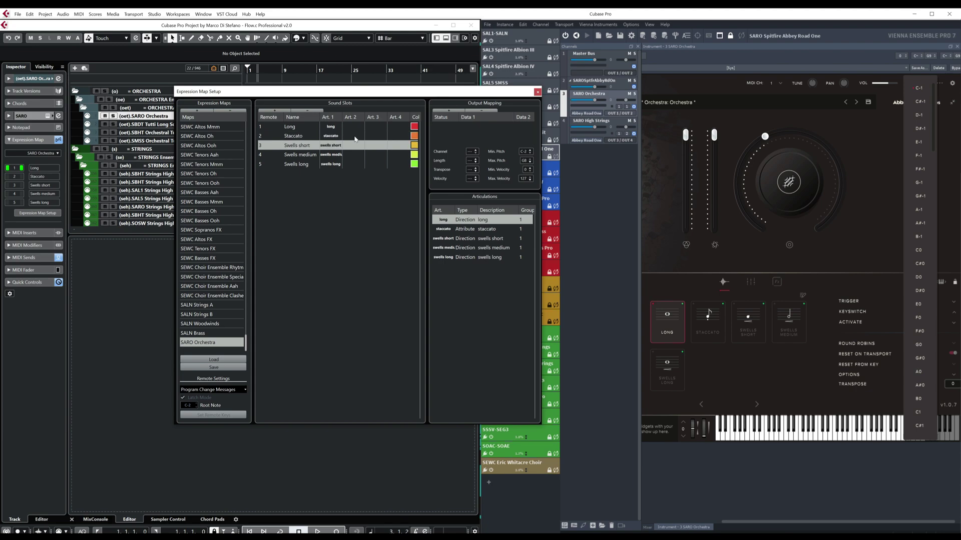
{"action": "left_click", "coordinate": [449, 111]}
{"action": "double_click", "coordinate": [485, 127]}
{"action": "type", "text": "c"}
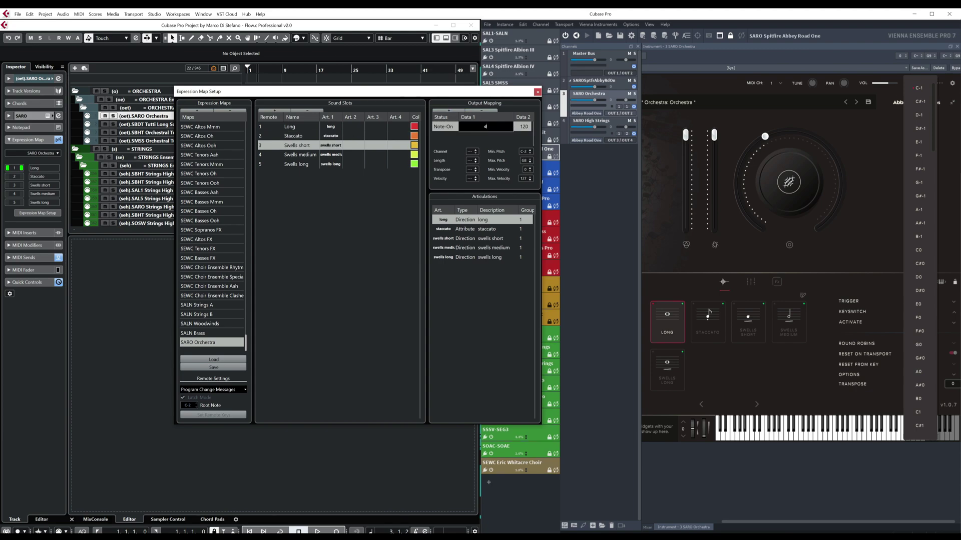
{"action": "type", "text": "-2"}
{"action": "key", "text": "Return"}
{"action": "left_click", "coordinate": [310, 154]}
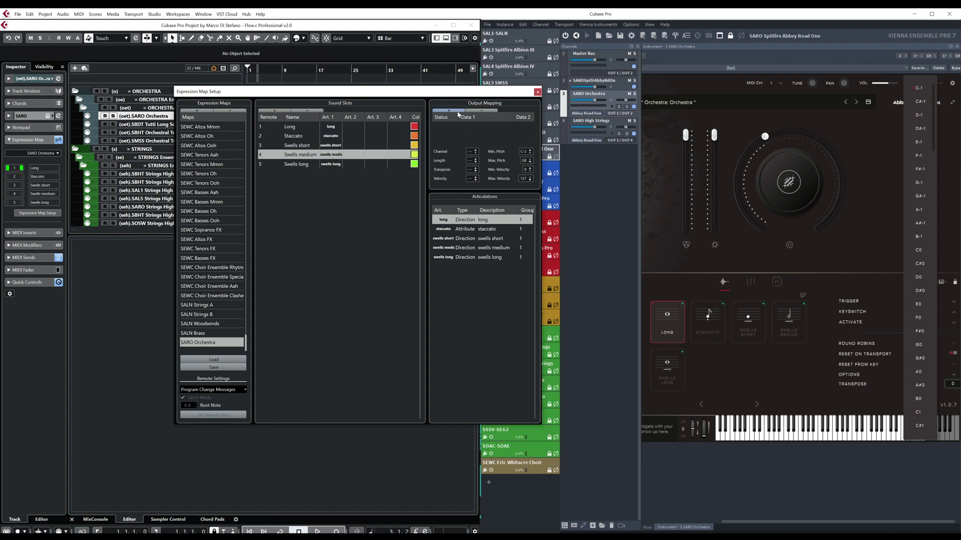
{"action": "left_click", "coordinate": [449, 111]}
{"action": "double_click", "coordinate": [486, 126]}
{"action": "type", "text": "d"}
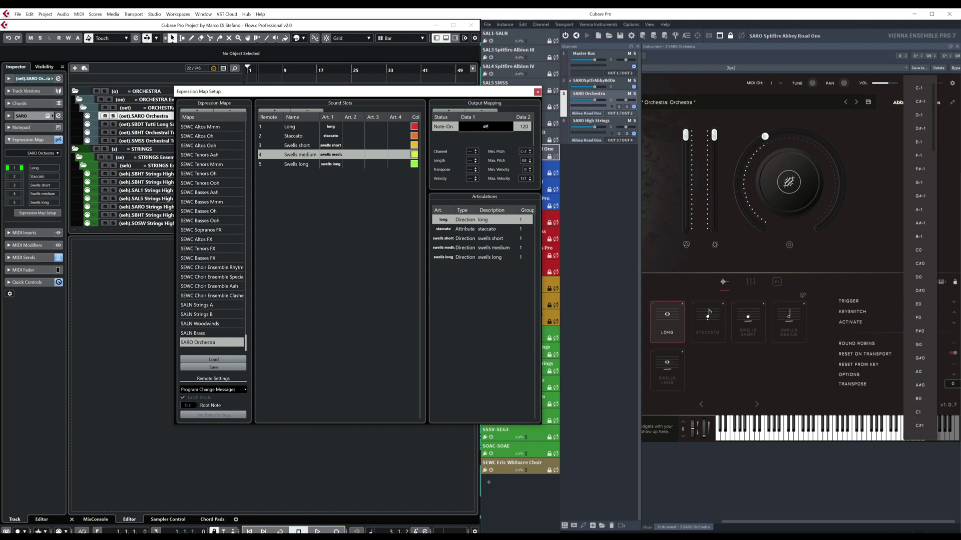
{"action": "type", "text": "#-2"}
{"action": "key", "text": "Return"}
Add a Note-On keyswitch output E-2 for the Swells long slot.
{"action": "left_click", "coordinate": [314, 167]}
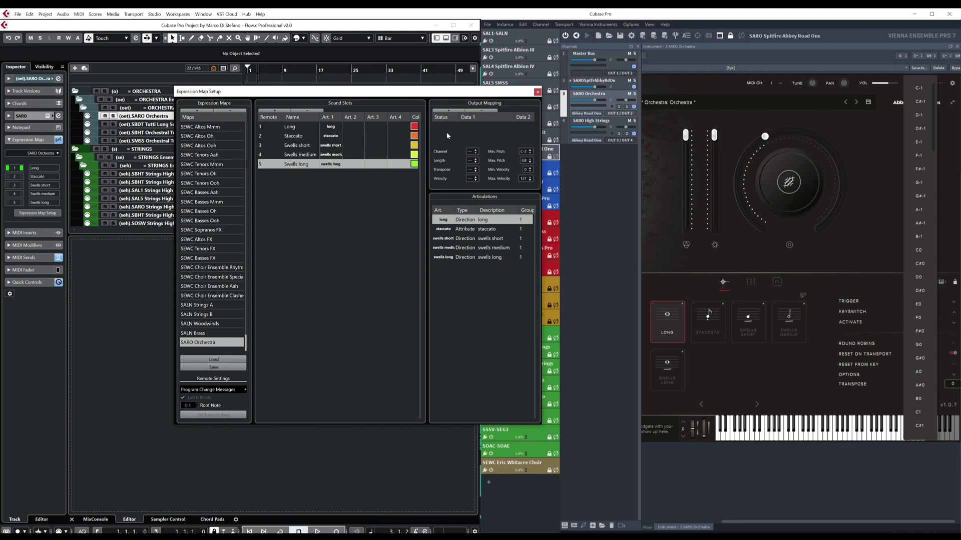
{"action": "left_click", "coordinate": [448, 110]}
{"action": "double_click", "coordinate": [485, 126]}
{"action": "type", "text": "e"}
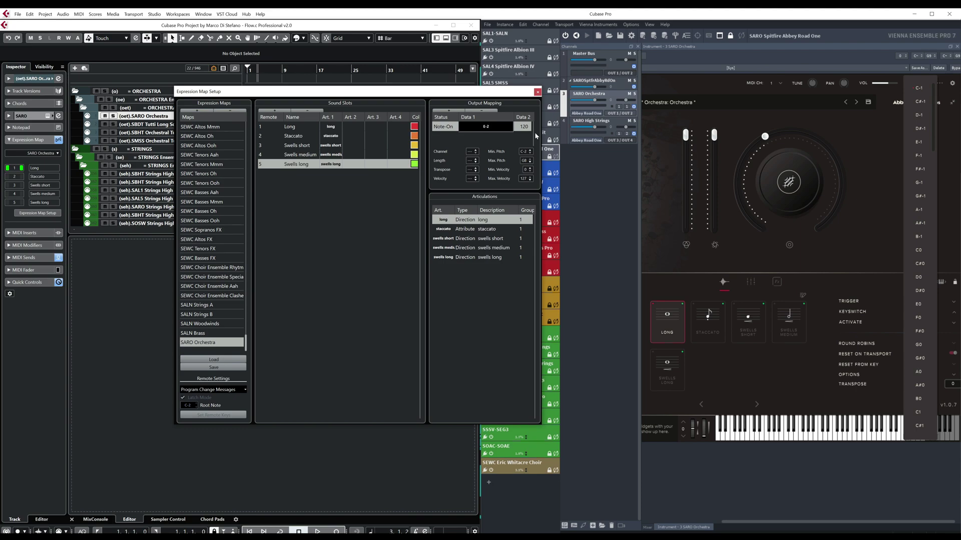
{"action": "type", "text": "-2"}
{"action": "key", "text": "Return"}
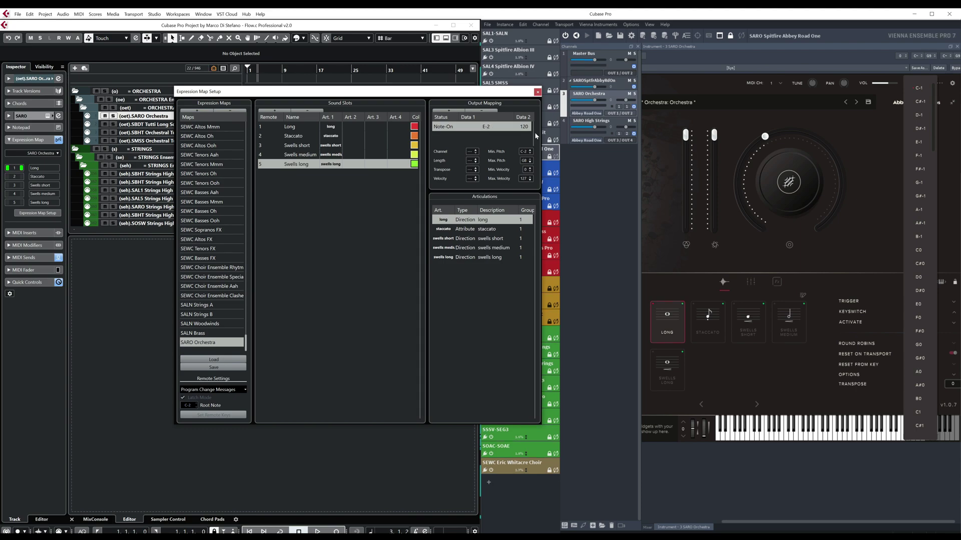
In Vienna Ensemble Pro, check the Swells Short and Swells Long keyswitch notes.
{"action": "left_click", "coordinate": [720, 323]}
{"action": "left_click", "coordinate": [738, 320]}
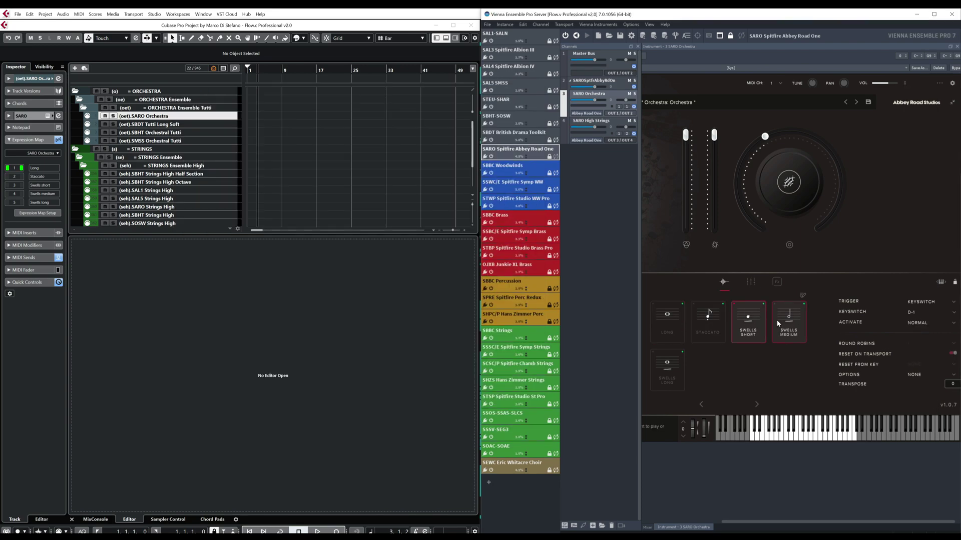
{"action": "left_click", "coordinate": [654, 363]}
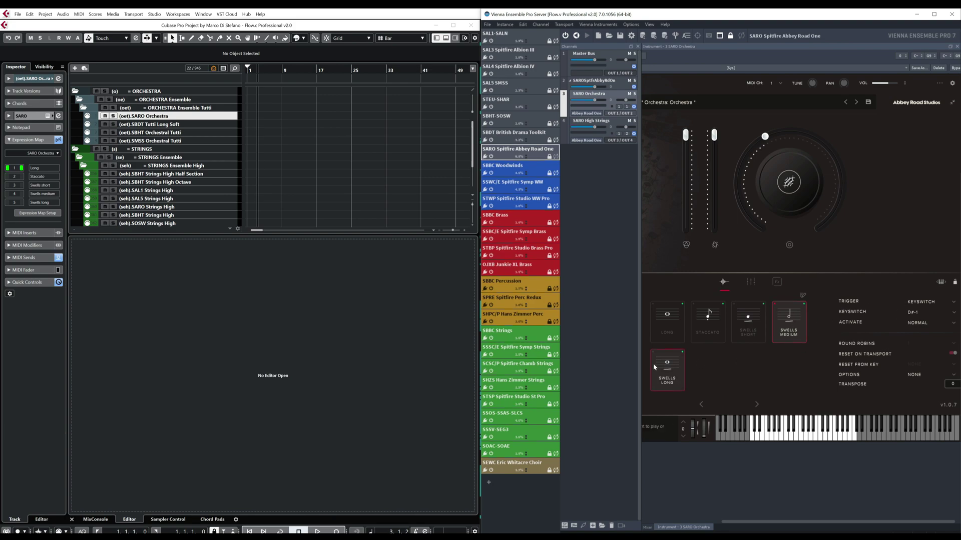
Close Expression Map Setup and assign the SARO Orchestra map to the track.
{"action": "left_click", "coordinate": [348, 158]}
{"action": "left_click", "coordinate": [536, 92]}
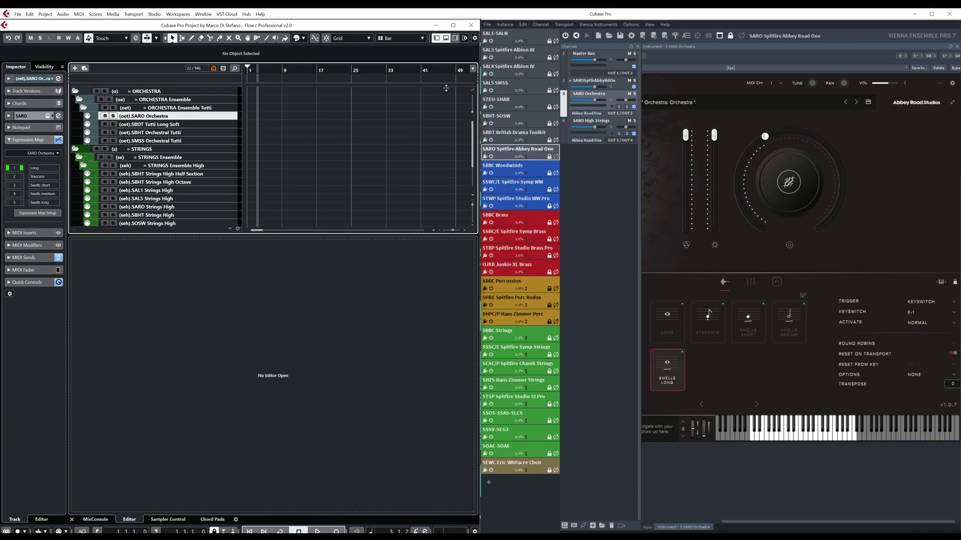
{"action": "left_click", "coordinate": [56, 154]}
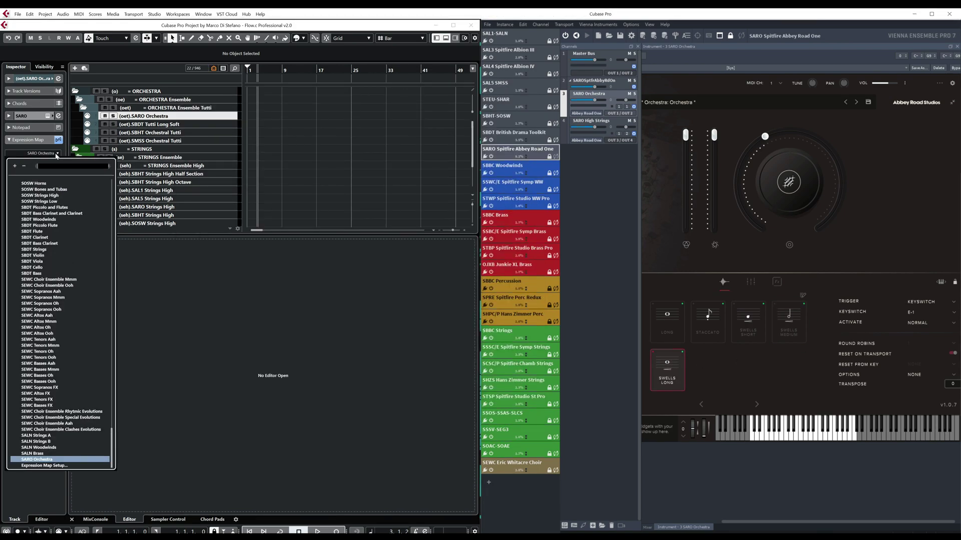
{"action": "left_click", "coordinate": [50, 459]}
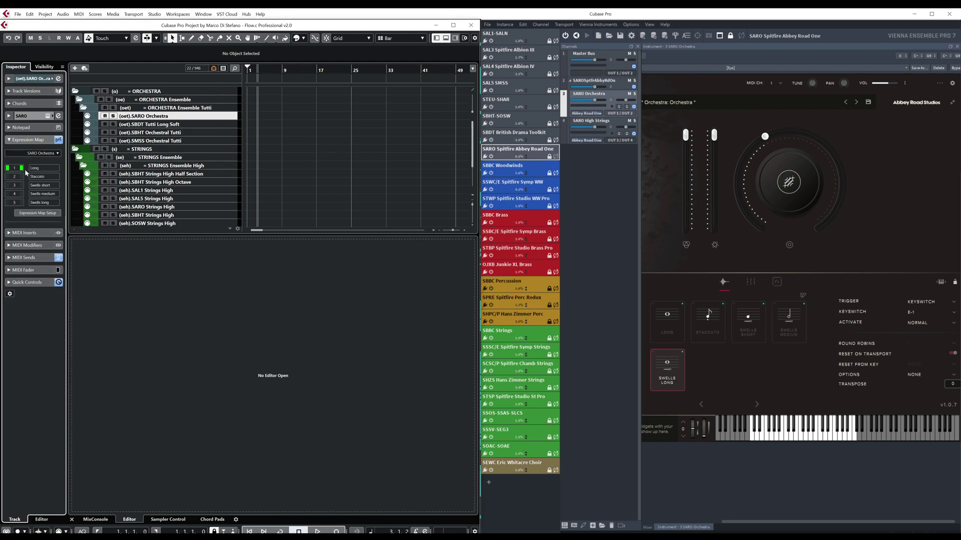
Draw a part over bars 1–27 on SARO Orchestra, record into it from the start, then stop.
{"action": "left_click", "coordinate": [257, 125]}
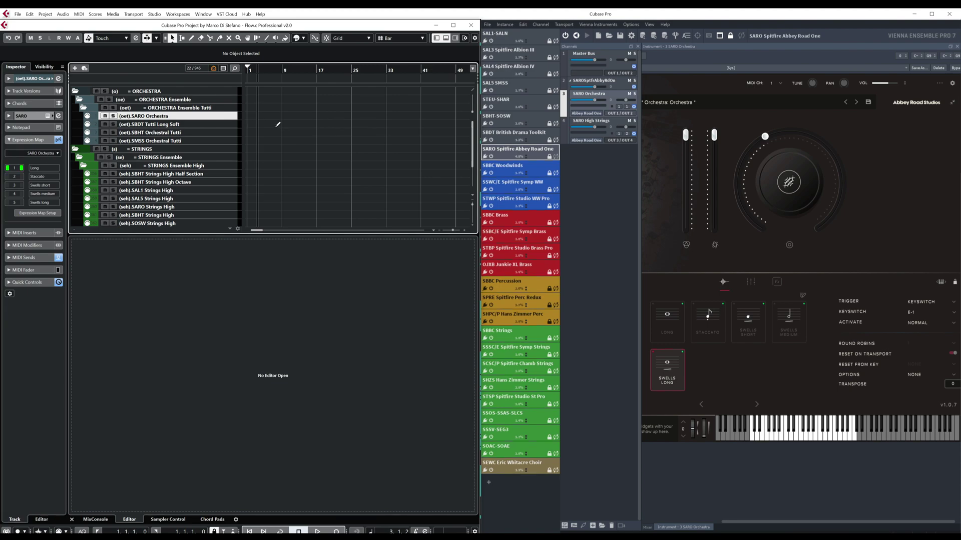
{"action": "left_click_drag", "start_coordinate": [250, 116], "coordinate": [364, 117]}
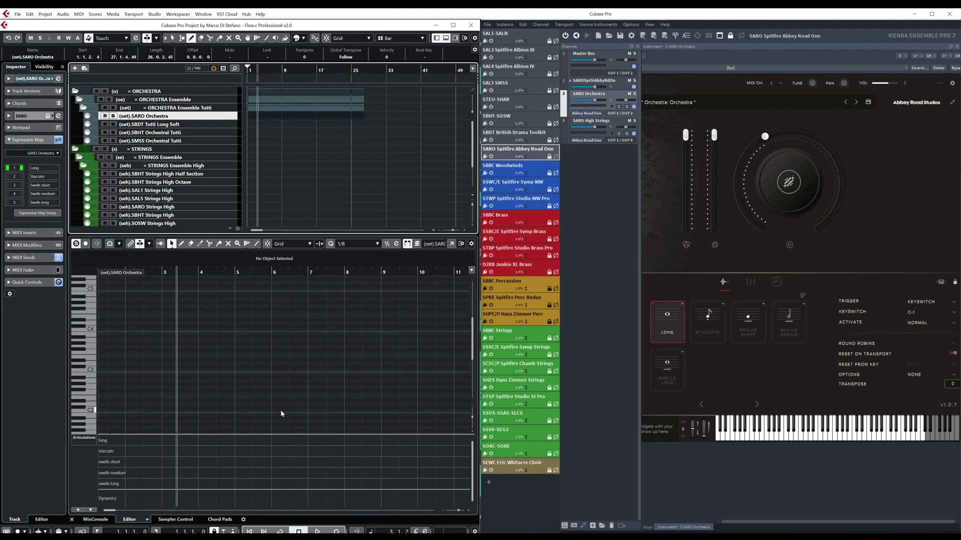
{"action": "left_click", "coordinate": [249, 531]}
{"action": "left_click", "coordinate": [338, 532]}
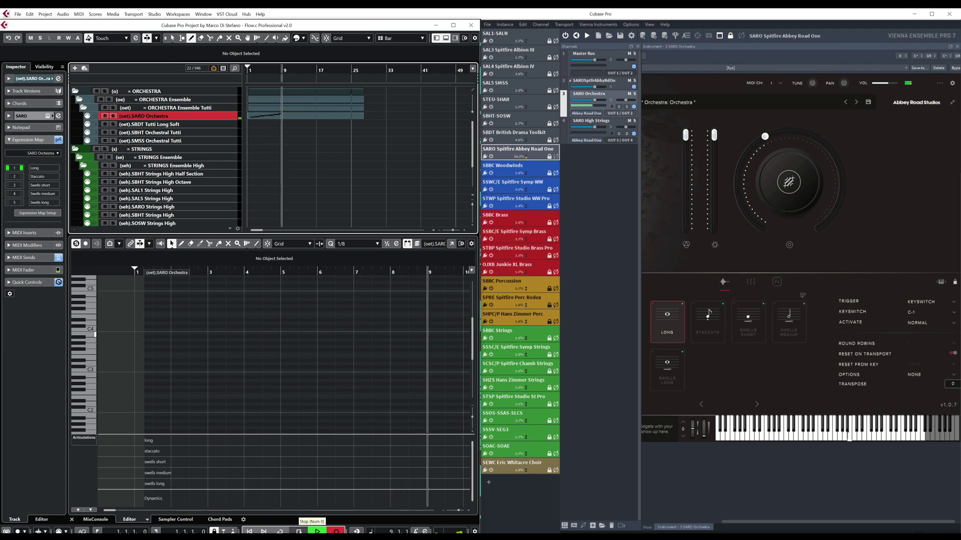
{"action": "left_click", "coordinate": [299, 532]}
{"action": "key", "text": "1"}
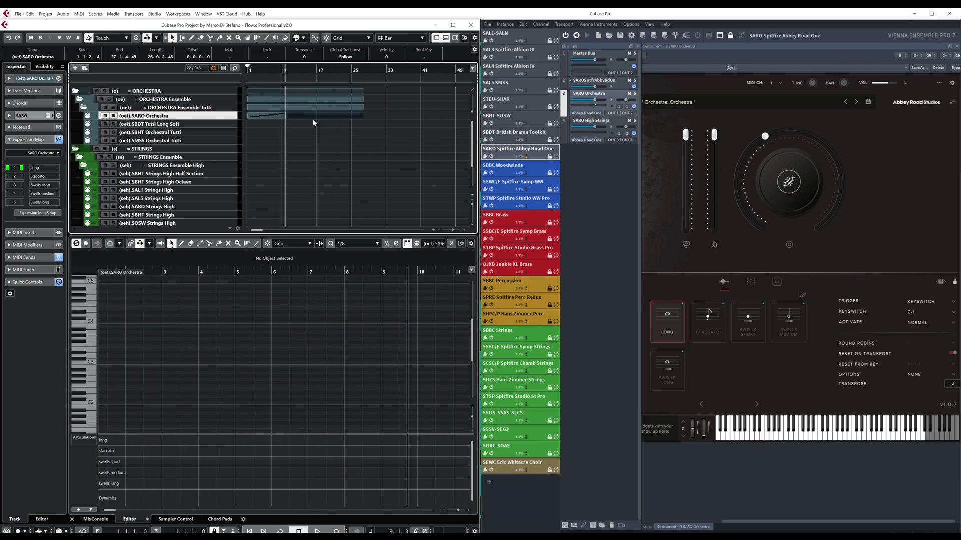
{"action": "left_click", "coordinate": [313, 128]}
In the SARO Orchestra part's editor, draw Long, Staccato, then Swells Short/Medium/Long/Medium/Short articulation events through bar 8.
{"action": "left_click", "coordinate": [260, 116]}
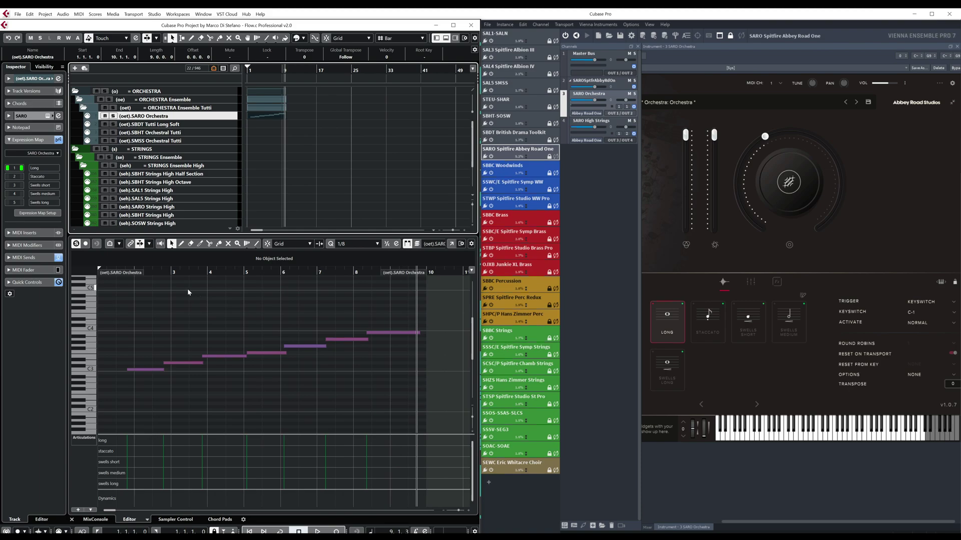
{"action": "left_click", "coordinate": [143, 400]}
{"action": "key", "text": "8"}
{"action": "left_click", "coordinate": [117, 440]}
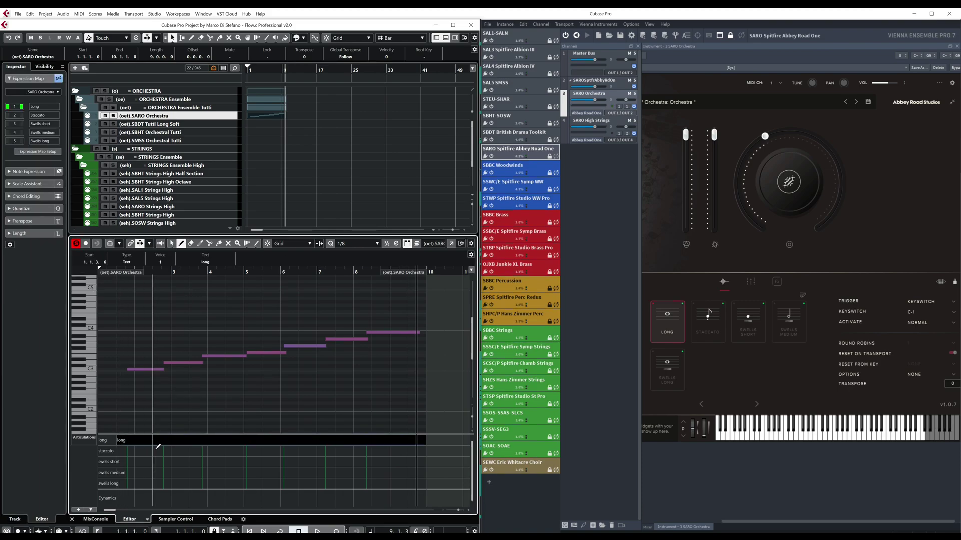
{"action": "left_click", "coordinate": [167, 451]}
{"action": "left_click", "coordinate": [204, 461]}
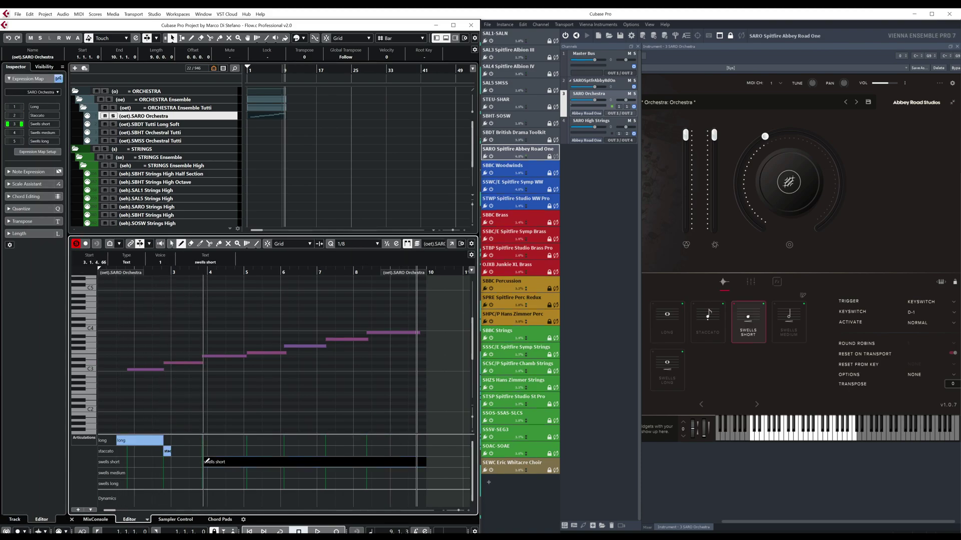
{"action": "left_click", "coordinate": [244, 472]}
{"action": "left_click", "coordinate": [281, 484]}
{"action": "left_click", "coordinate": [321, 473]}
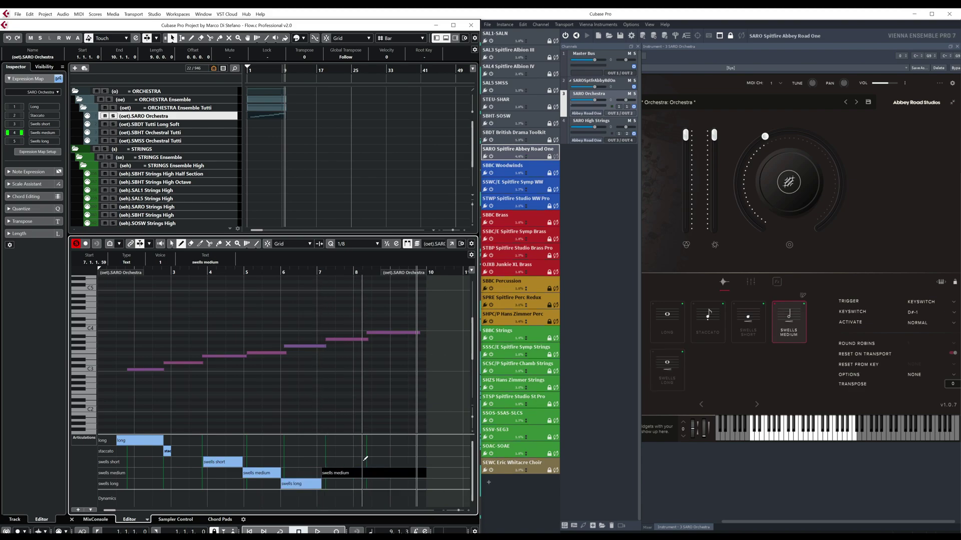
{"action": "left_click", "coordinate": [367, 462]}
Rewind to the start and play the part to hear the articulation switching, then stop.
{"action": "left_click_drag", "start_coordinate": [250, 273], "coordinate": [125, 278]}
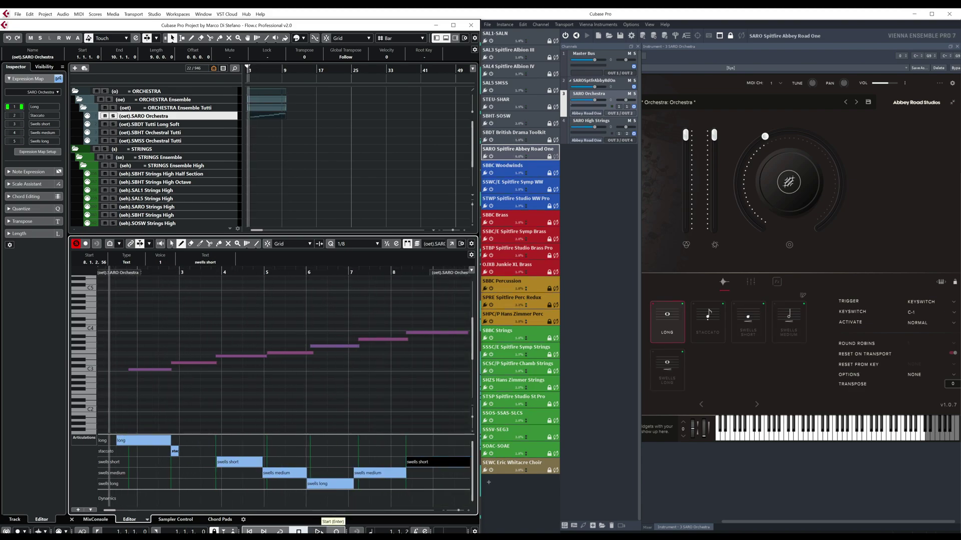
{"action": "left_click", "coordinate": [318, 531]}
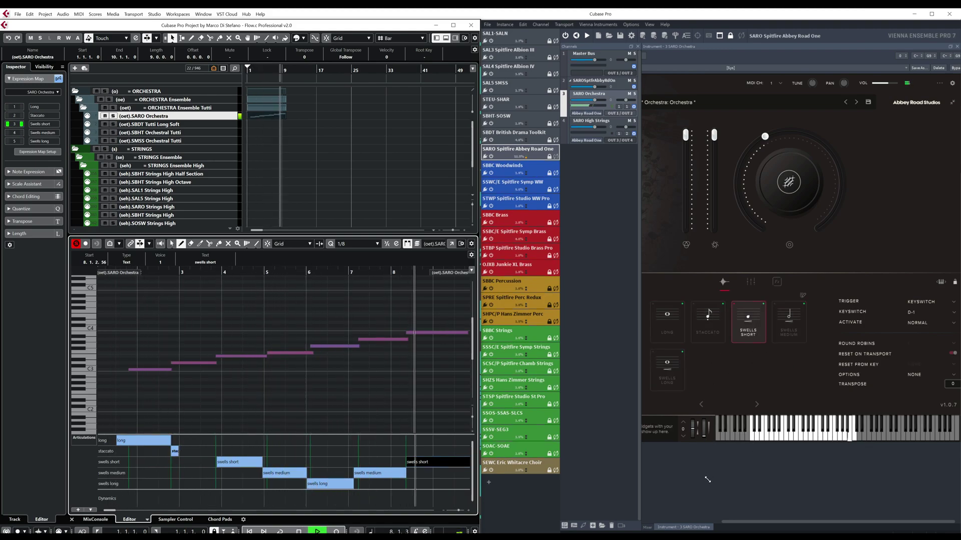
{"action": "key", "text": "space"}
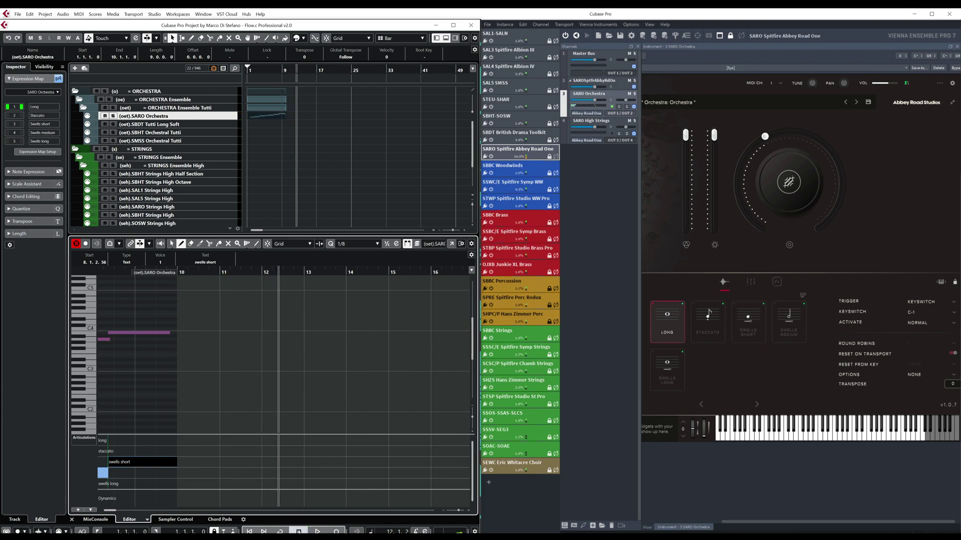
{"action": "left_click", "coordinate": [403, 149]}
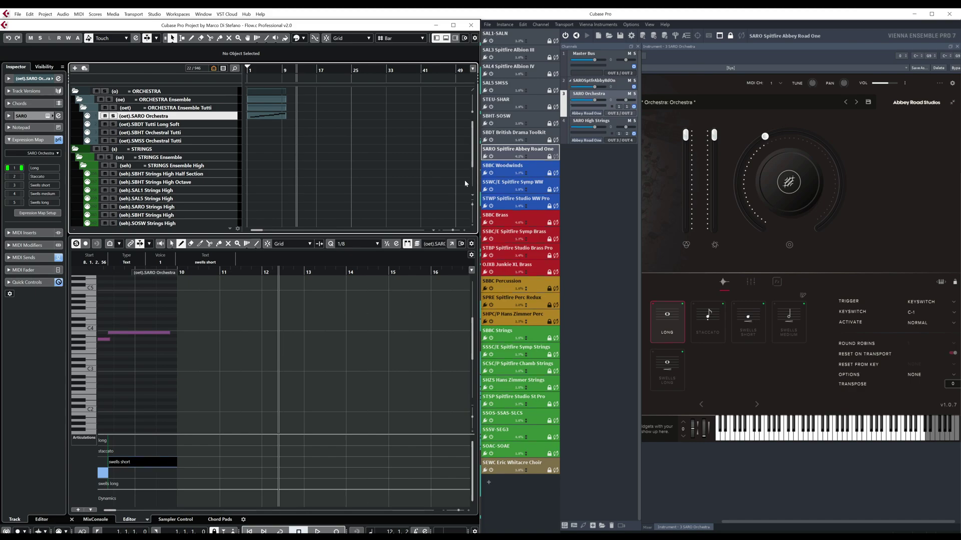
Maximize the project and inspect the MIDI send Transformer's controller 127 filter and poly pressure action.
{"action": "key", "text": "super+Up"}
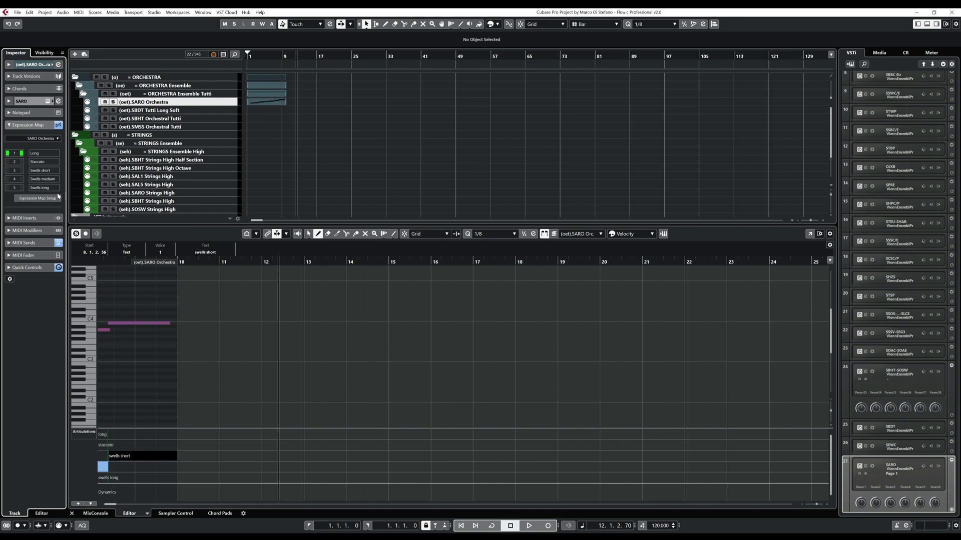
{"action": "left_click", "coordinate": [28, 242]}
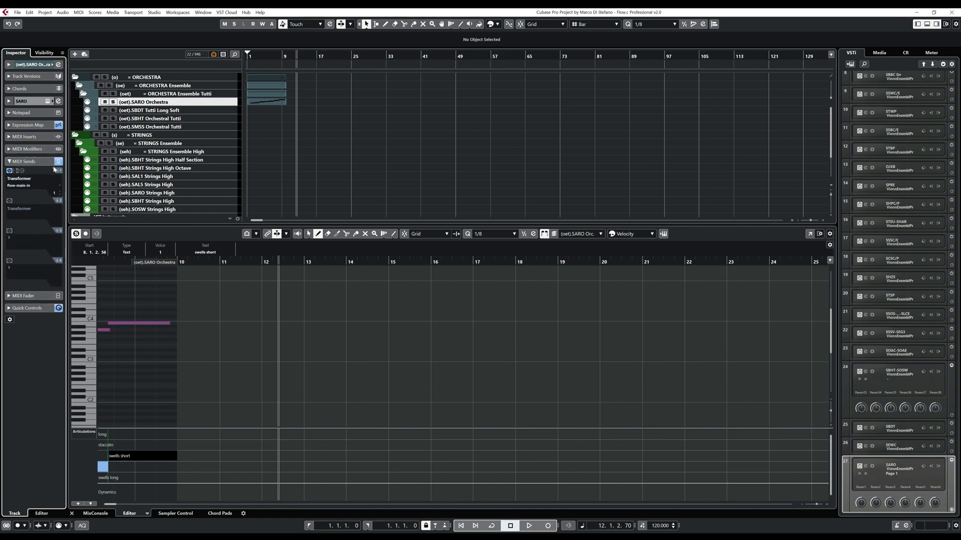
{"action": "left_click", "coordinate": [21, 182]}
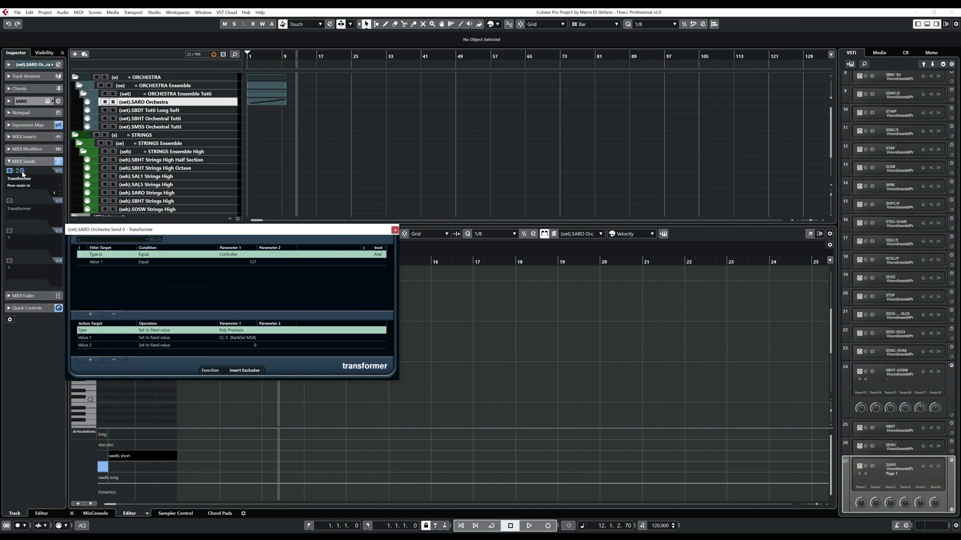
{"action": "left_click_drag", "start_coordinate": [182, 232], "coordinate": [255, 167]}
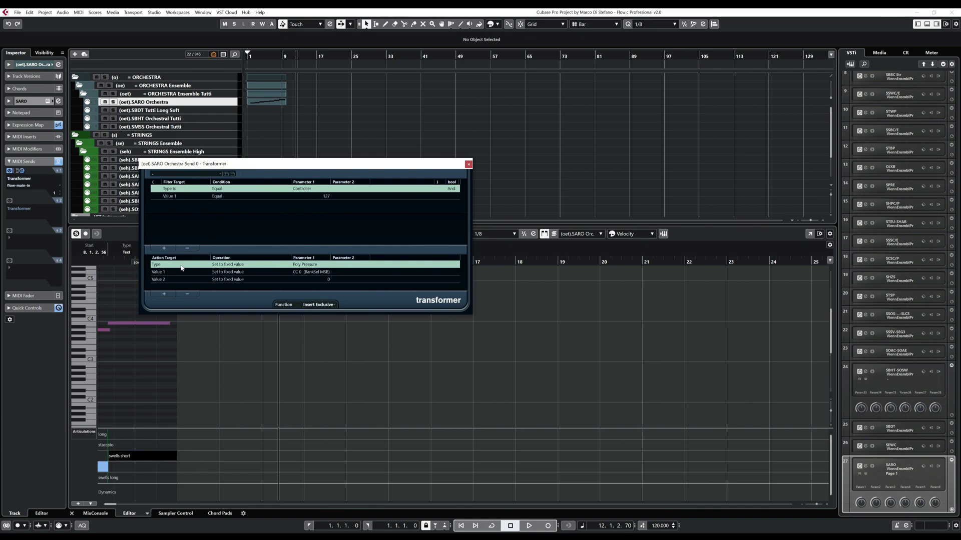
{"action": "left_click", "coordinate": [315, 197]}
{"action": "left_click", "coordinate": [305, 273]}
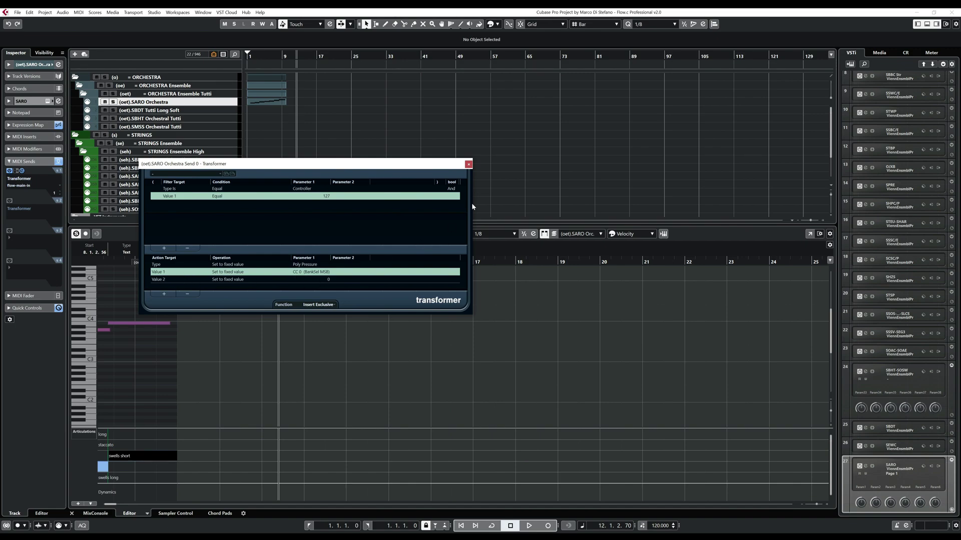
{"action": "left_click", "coordinate": [468, 164]}
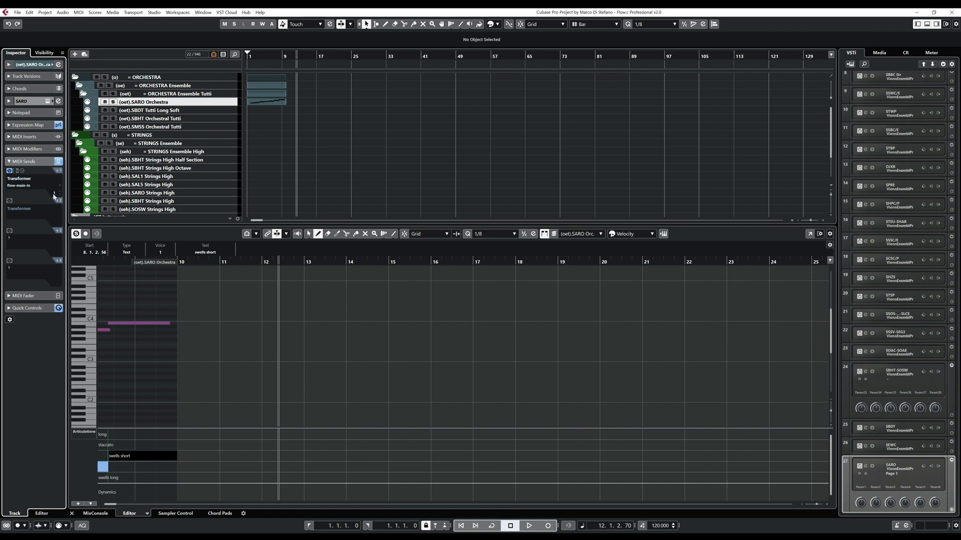
Scroll the Cubase project view up and back down.
{"action": "scroll", "coordinate": [60, 197], "scroll_direction": "up", "scroll_amount": 1}
{"action": "scroll", "coordinate": [62, 193], "scroll_direction": "down", "scroll_amount": 1}
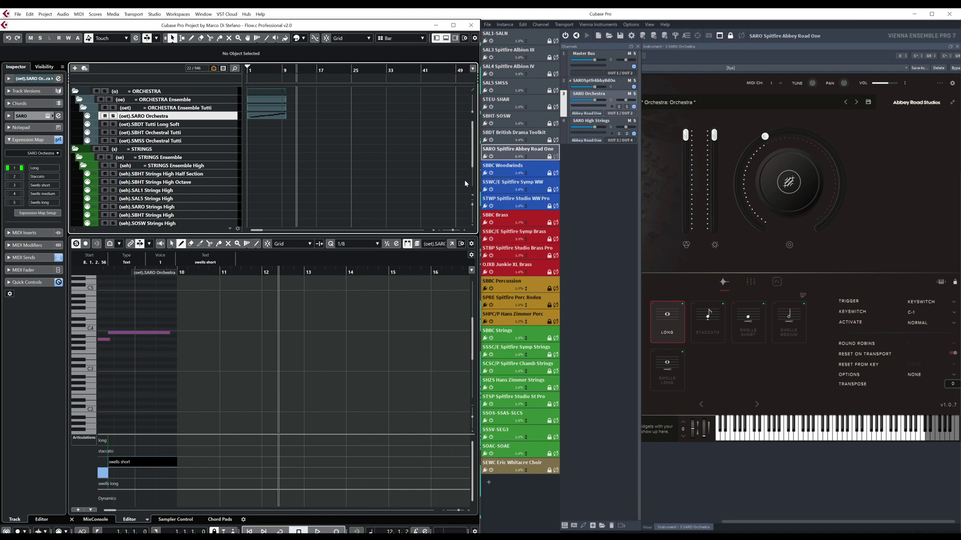
Bring Vienna Ensemble Pro to the front and maximize its window.
{"action": "left_click", "coordinate": [694, 17]}
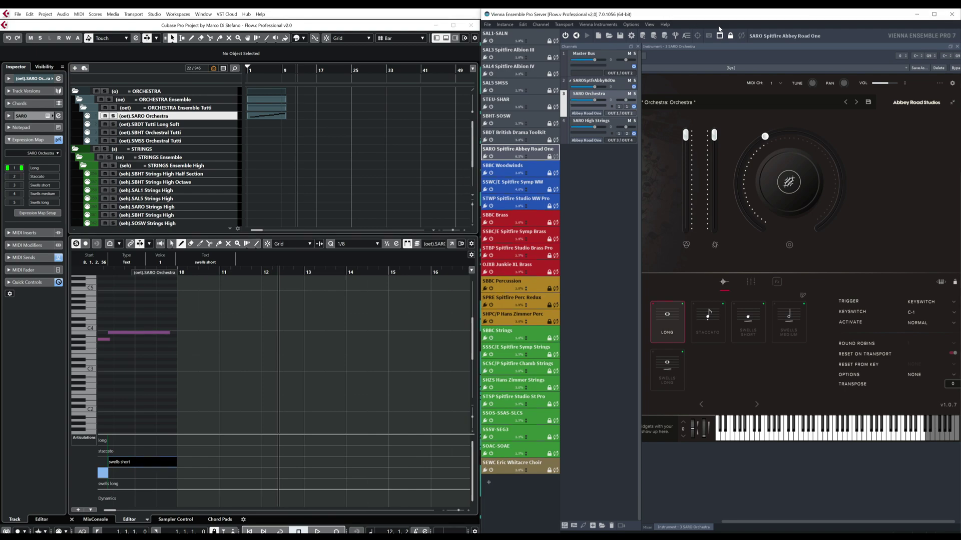
{"action": "left_click_drag", "start_coordinate": [694, 16], "coordinate": [597, 61]}
{"action": "double_click", "coordinate": [597, 54]}
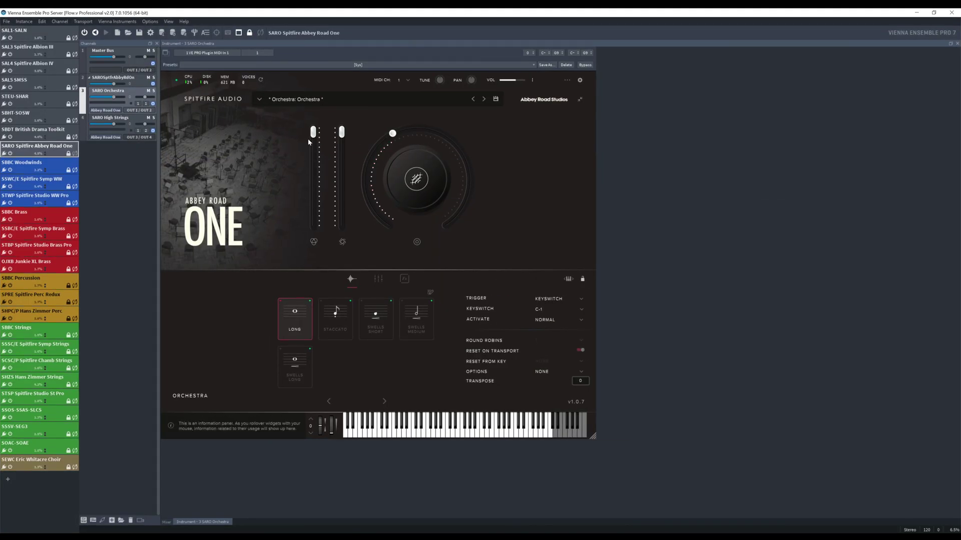
View SARO High Strings, return to SARO Orchestra, and show the Automation Mapping panel.
{"action": "mouse_move", "coordinate": [39, 152]}
{"action": "left_click", "coordinate": [129, 118]}
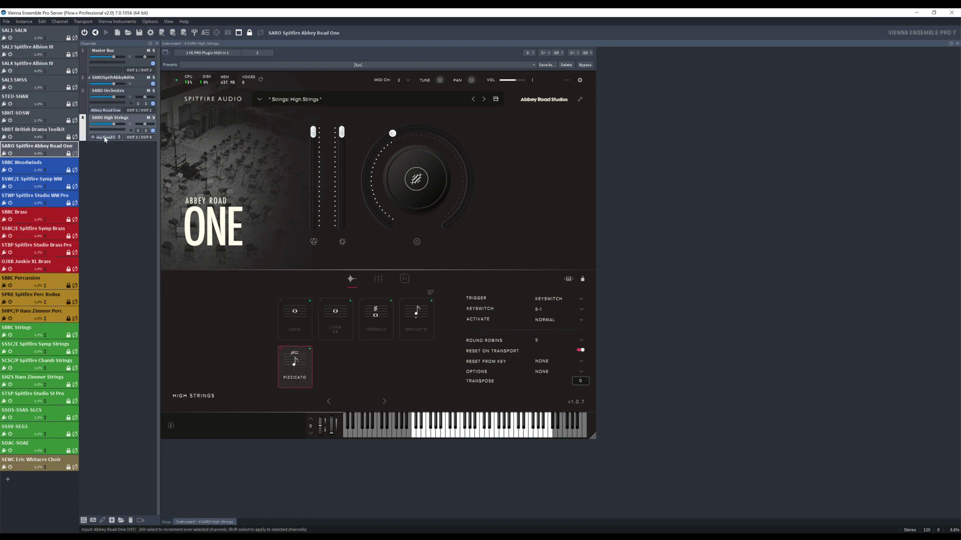
{"action": "left_click", "coordinate": [134, 103]}
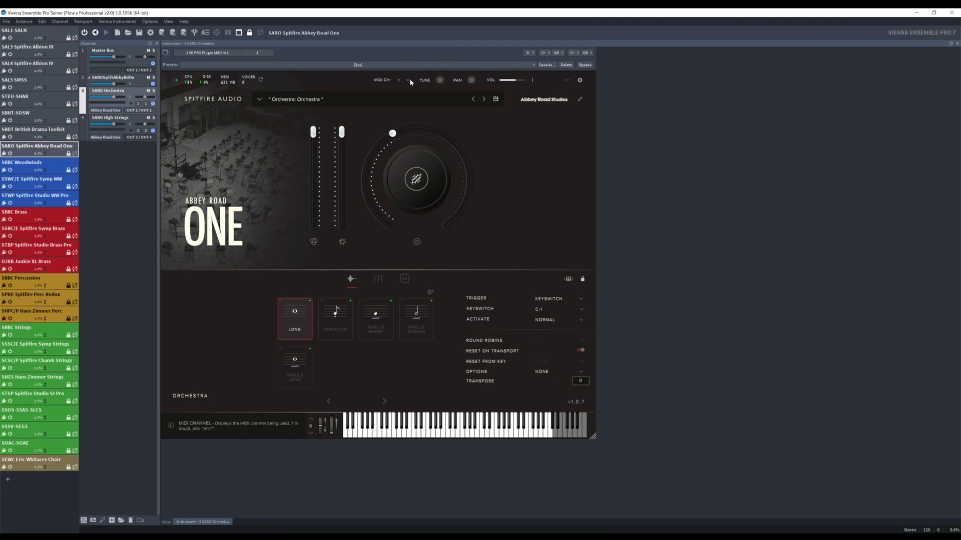
{"action": "left_click", "coordinate": [168, 21]}
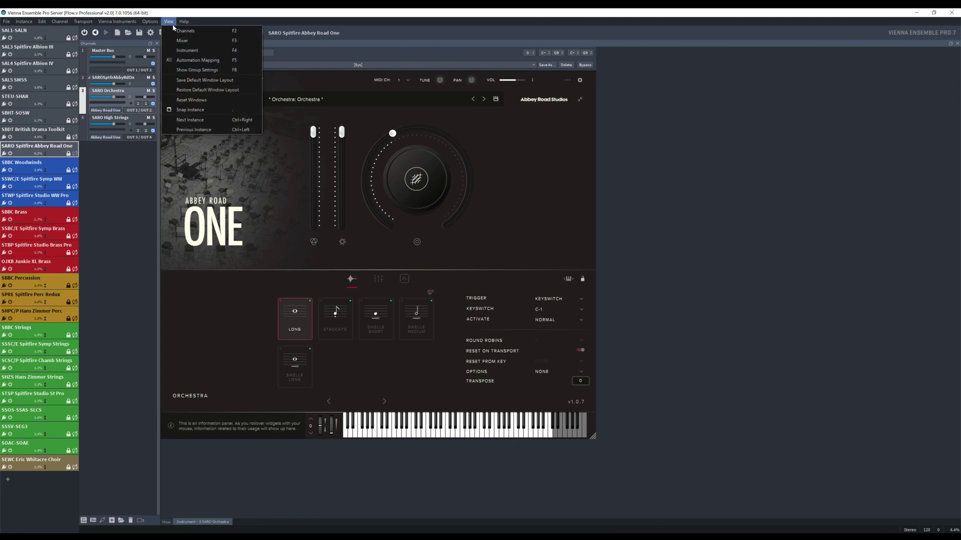
{"action": "left_click", "coordinate": [186, 60]}
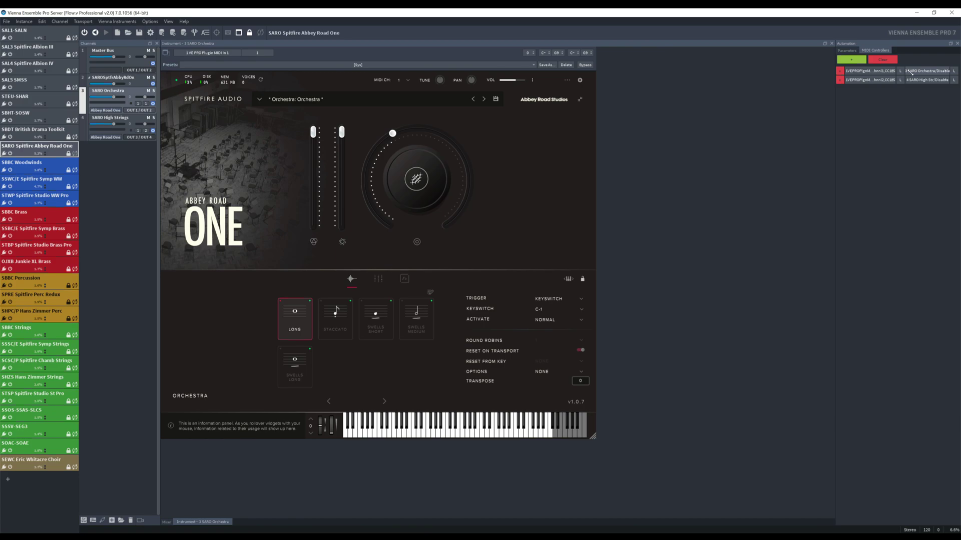
Minimize VE Pro, maximize Cubase with the VSTi rack, and show SARO Orchestra's routing.
{"action": "left_click", "coordinate": [916, 13]}
{"action": "left_click", "coordinate": [453, 25]}
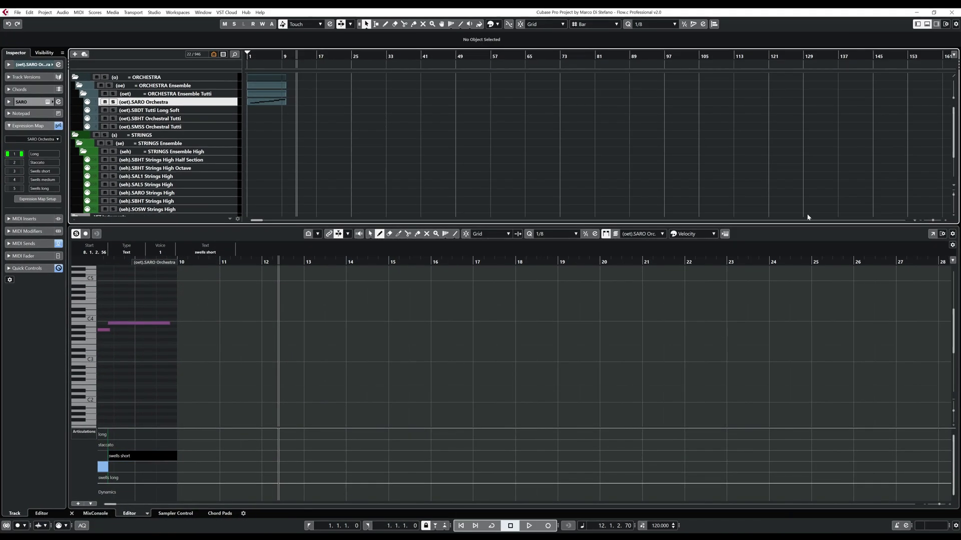
{"action": "left_click", "coordinate": [936, 23]}
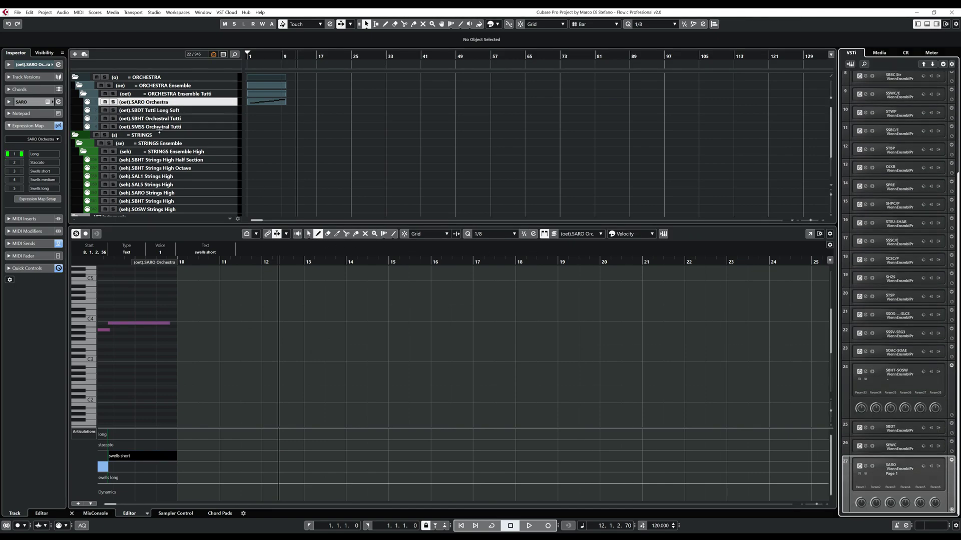
{"action": "scroll", "coordinate": [161, 170], "scroll_direction": "down", "scroll_amount": 3}
{"action": "scroll", "coordinate": [161, 170], "scroll_direction": "up", "scroll_amount": 3}
{"action": "left_click", "coordinate": [159, 104]}
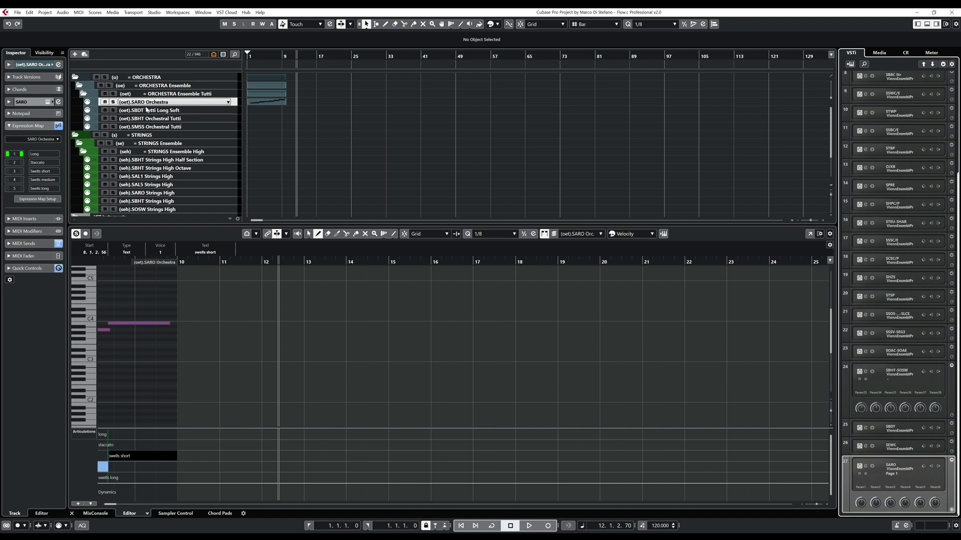
{"action": "left_click", "coordinate": [36, 65]}
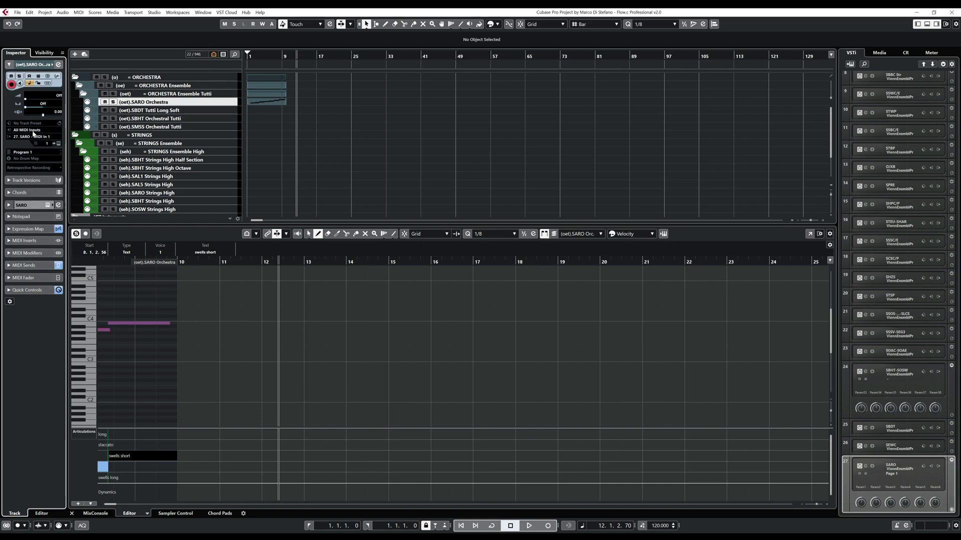